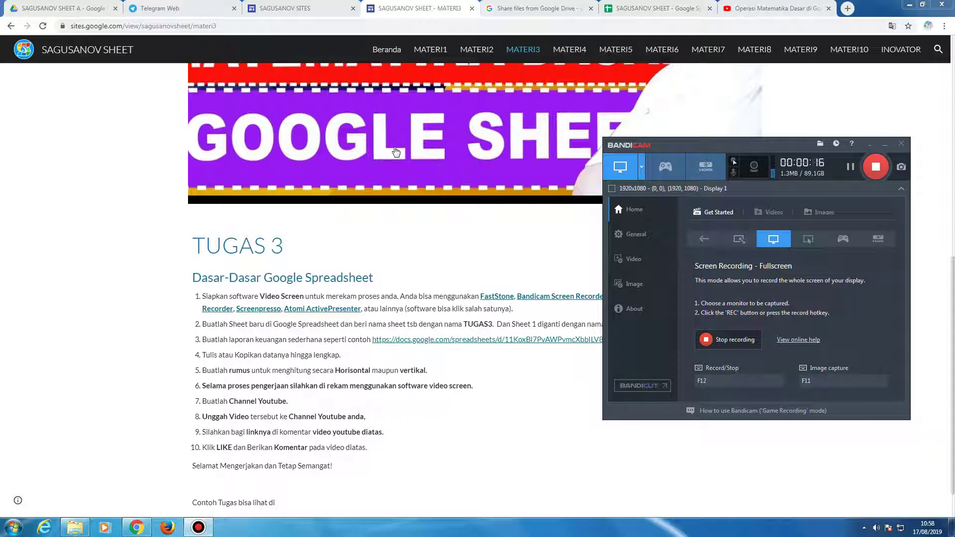
- Switch from the TUGAS 3 instructions page to the SAGUSANOV SHEET A Drive folder
click(28, 15)
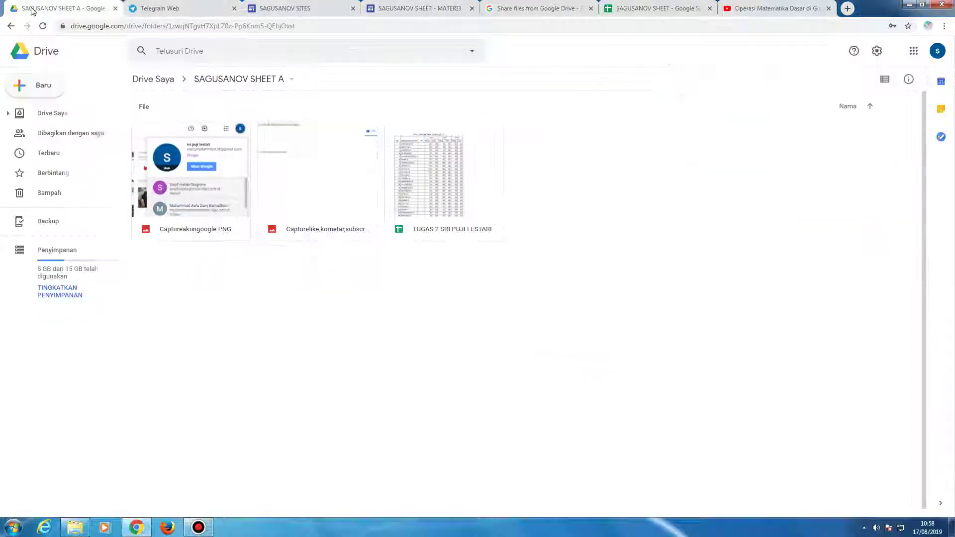
- Create a new blank Google spreadsheet from the Baru menu in the folder
click(20, 88)
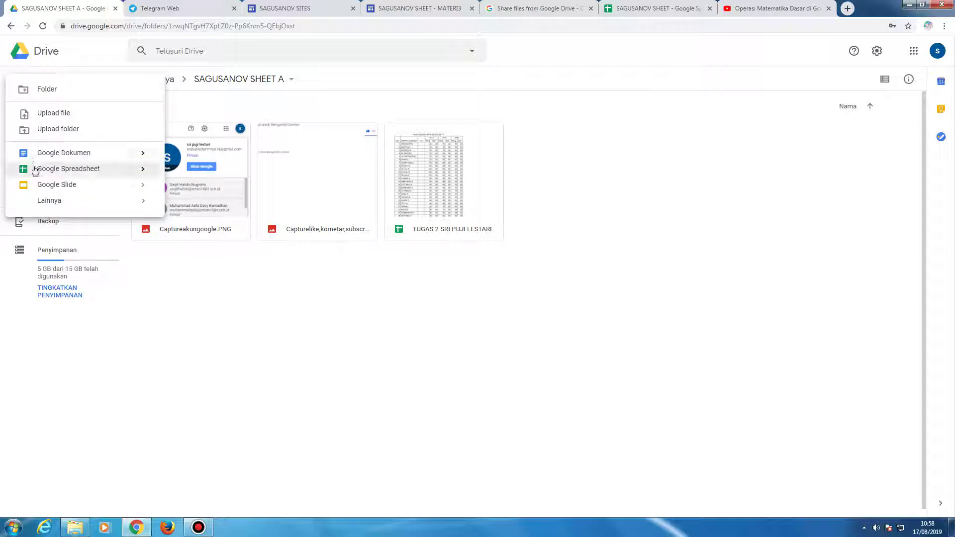
click(143, 169)
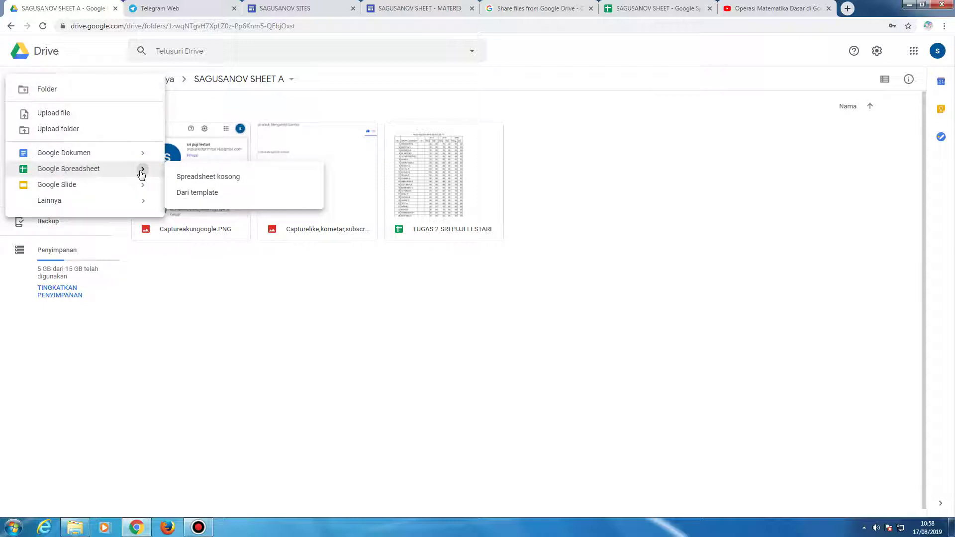
click(195, 180)
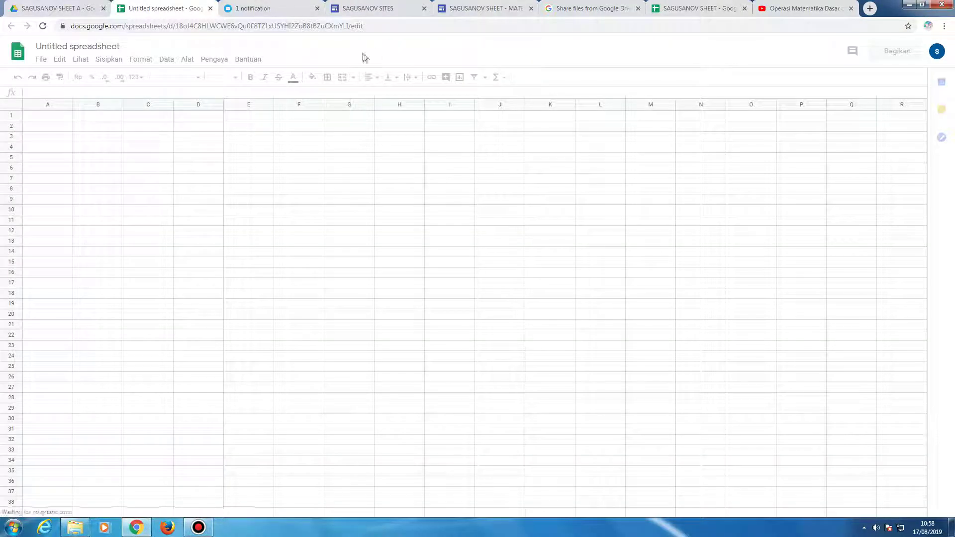
- Check the TUGAS 3 instructions page, then go to the new untitled spreadsheet
click(492, 10)
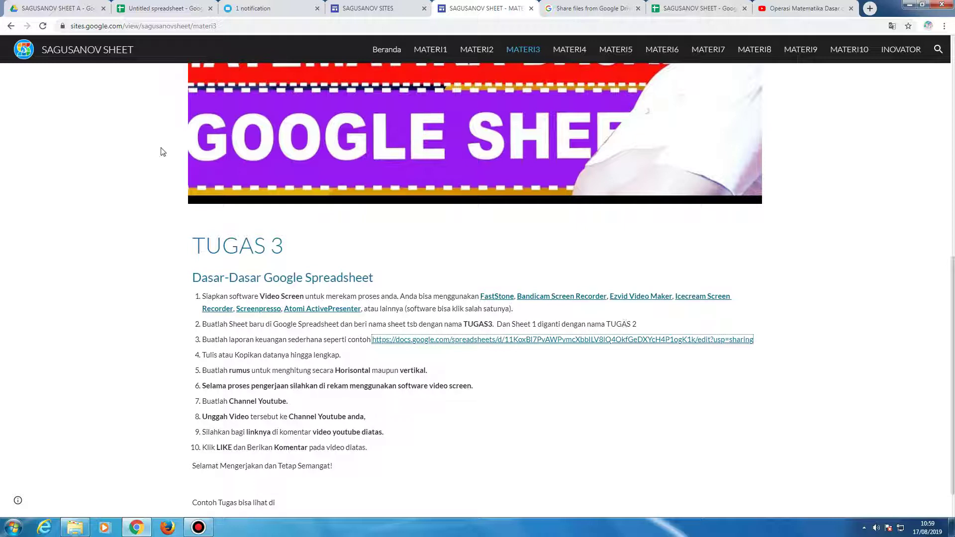
click(52, 9)
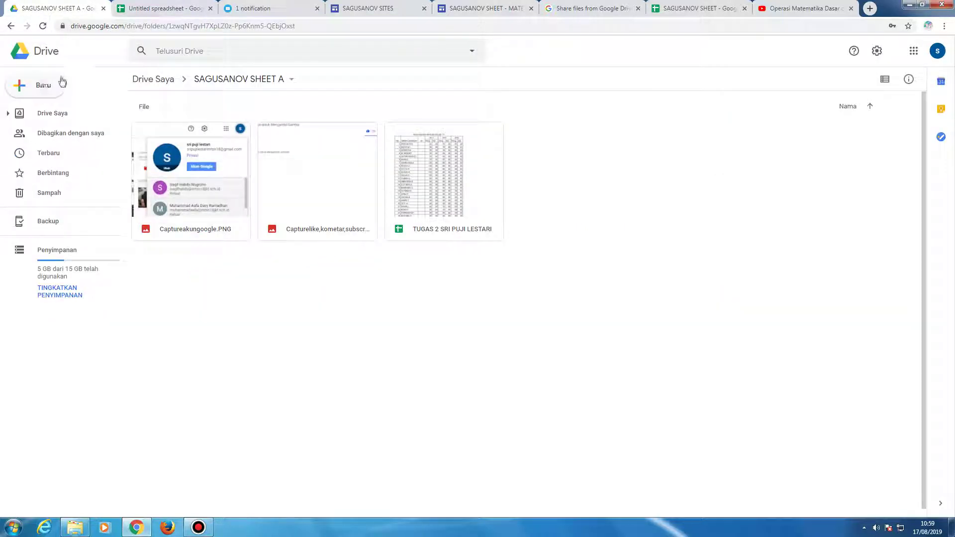
click(133, 14)
- Title the spreadsheet 'TUGAS 3' followed by the student's name
click(75, 48)
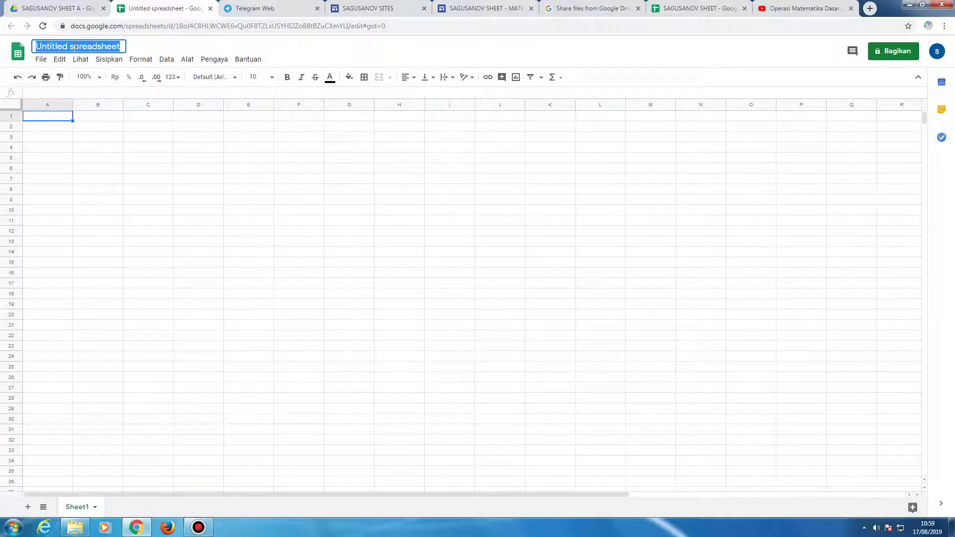
text(TUG)
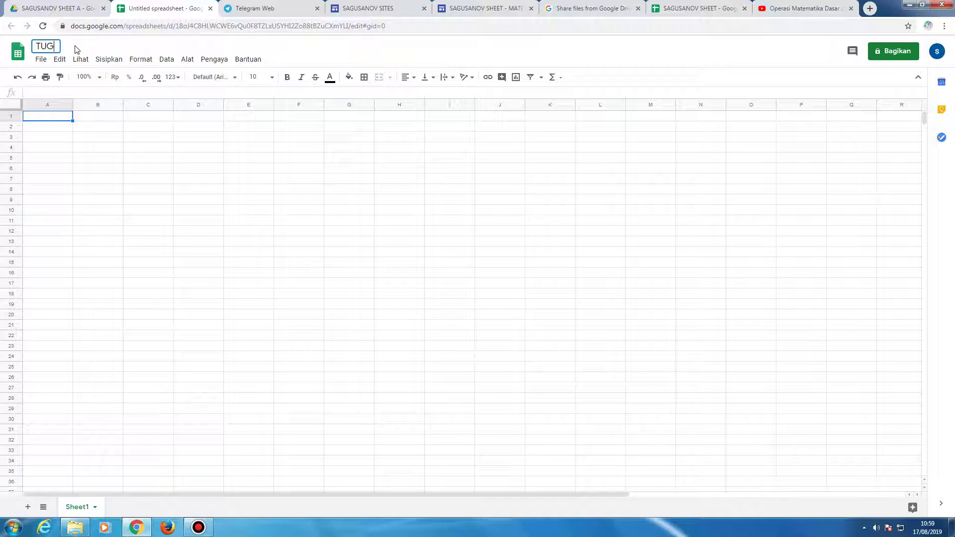
text(AS 3 SRI)
text( PUJI KL)
text(ESTARI)
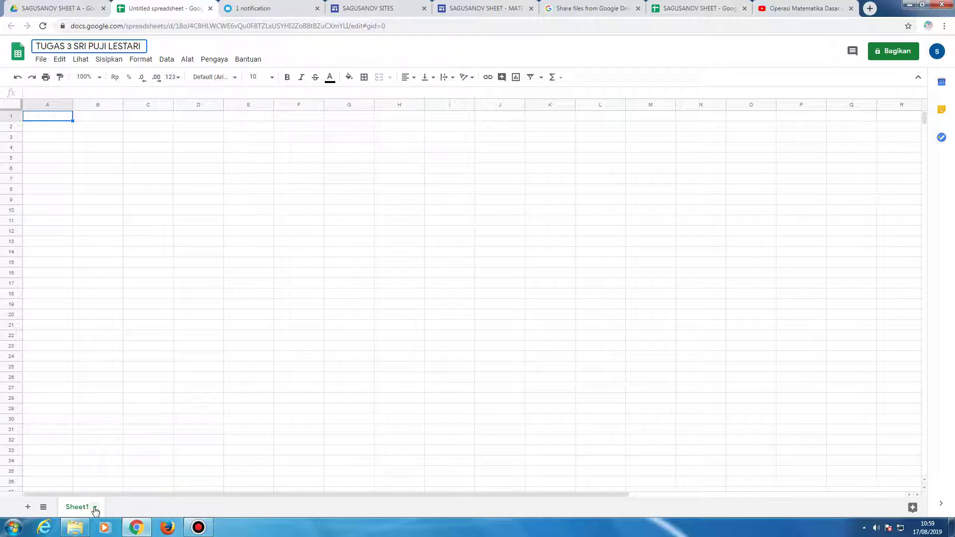
click(95, 508)
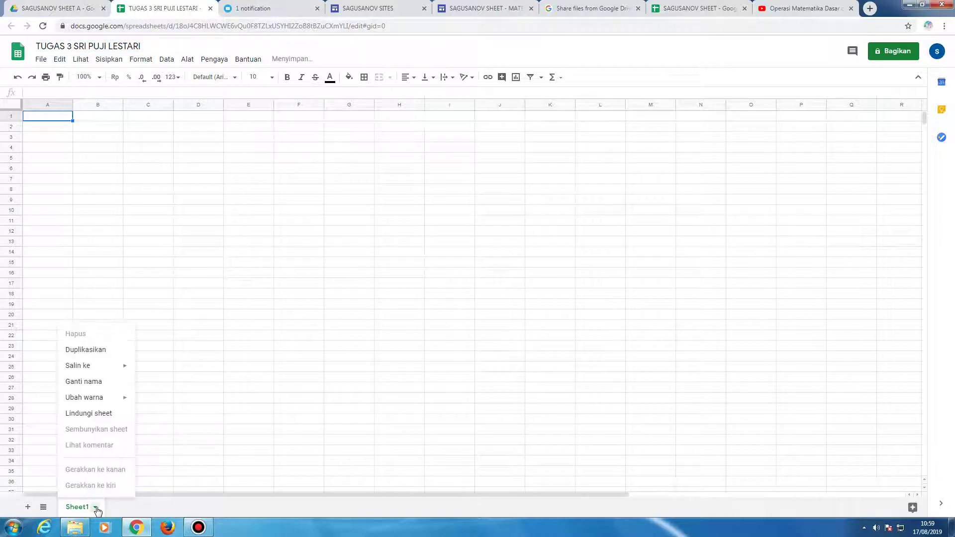
- Rename Sheet1 to 'TUGAS 2', then return to the instructions page
click(90, 383)
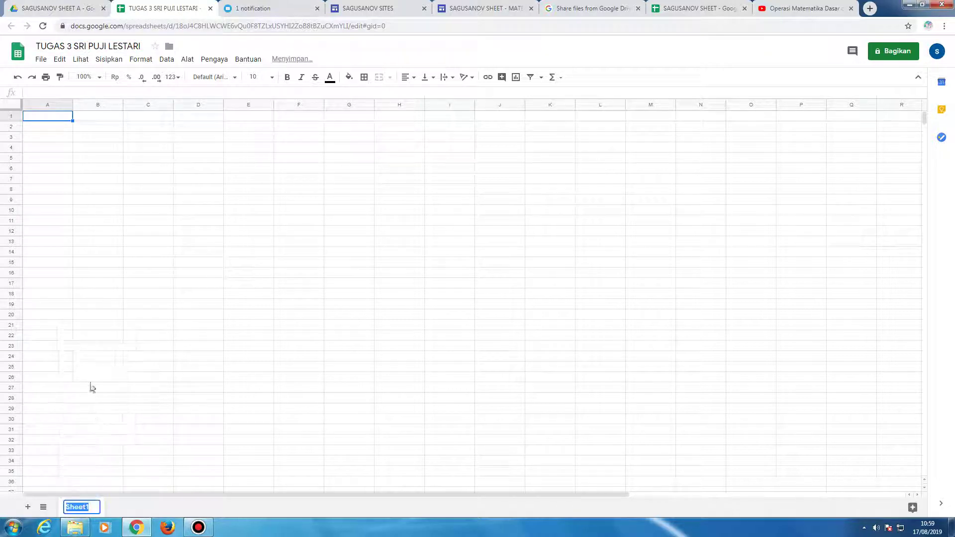
text(TUGAS)
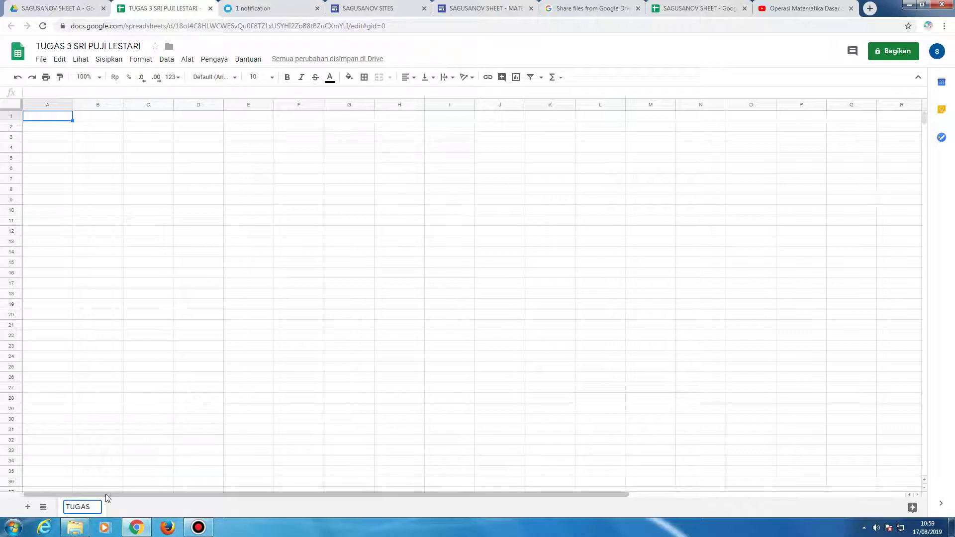
text( 2)
key(Return)
click(156, 466)
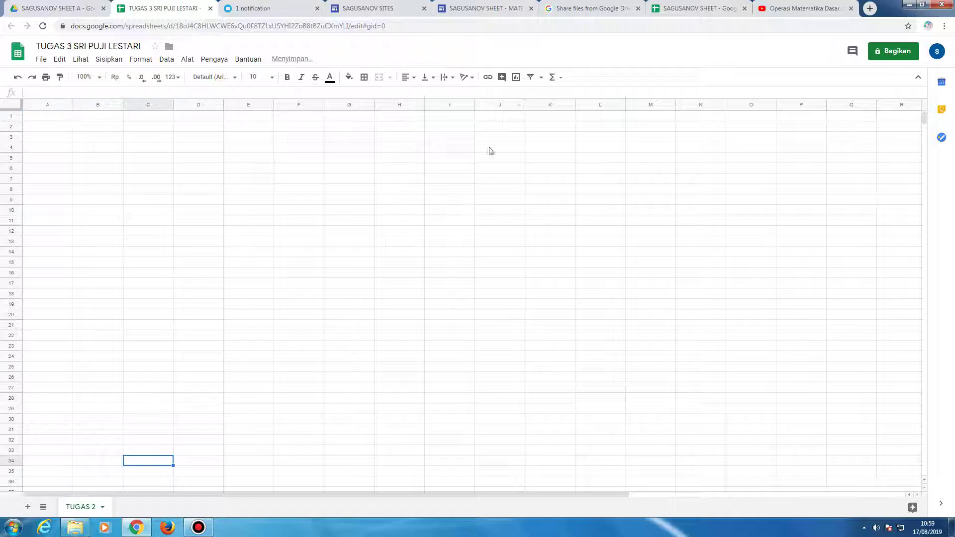
click(486, 8)
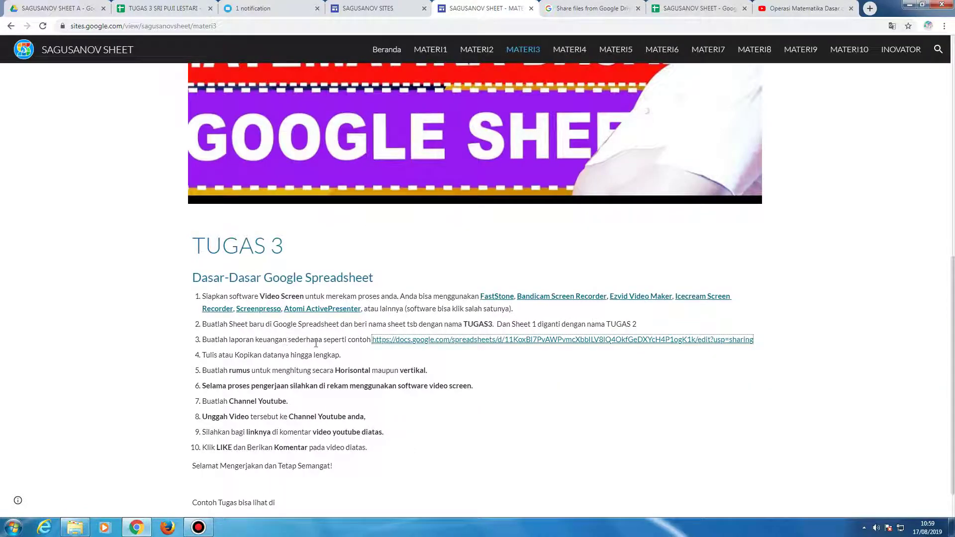
- Open the linked SAGUSANOV SHEET example spreadsheet in a new tab
right_click(430, 343)
click(463, 350)
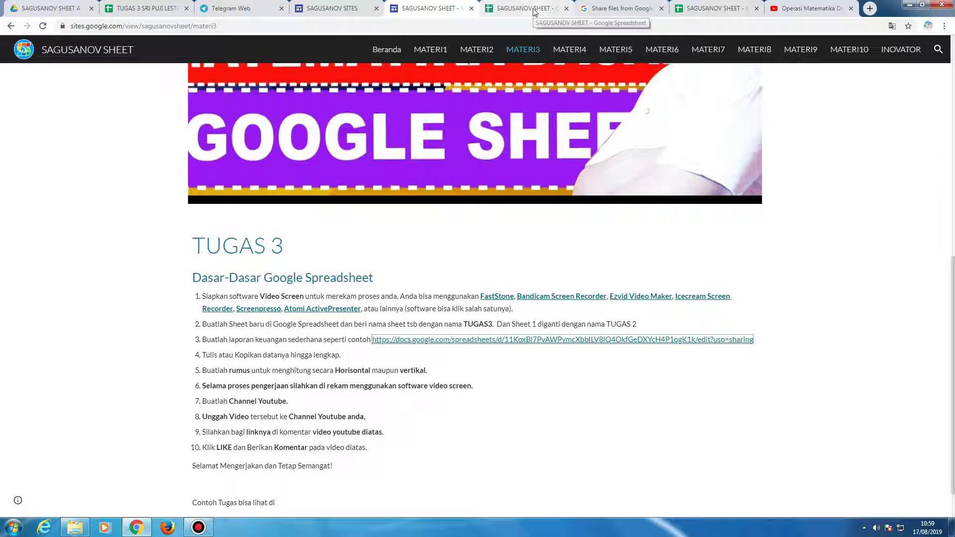
click(533, 6)
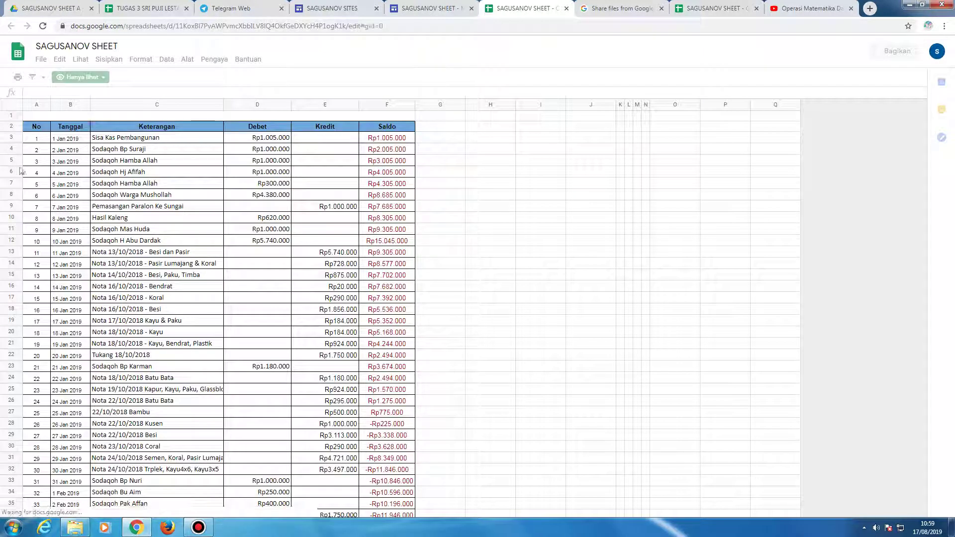
click(433, 9)
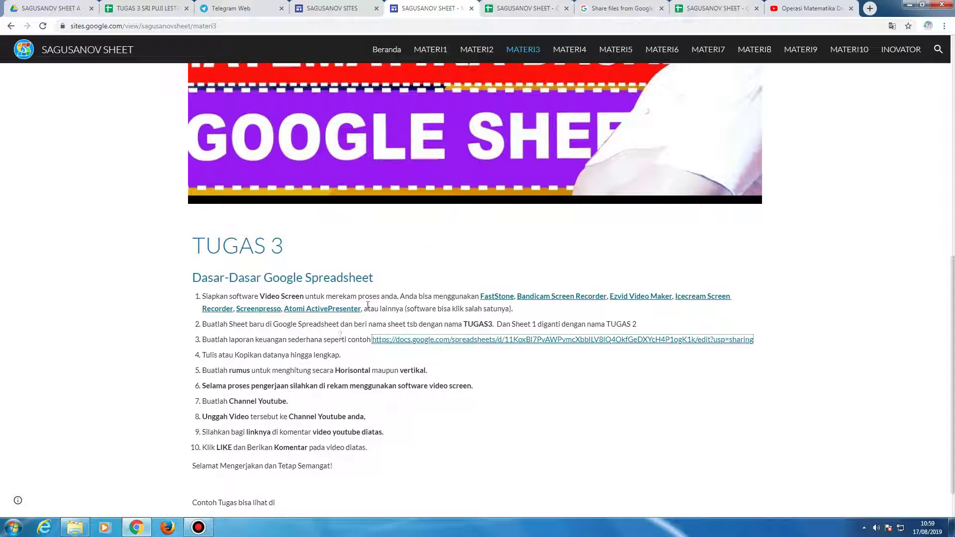
click(514, 10)
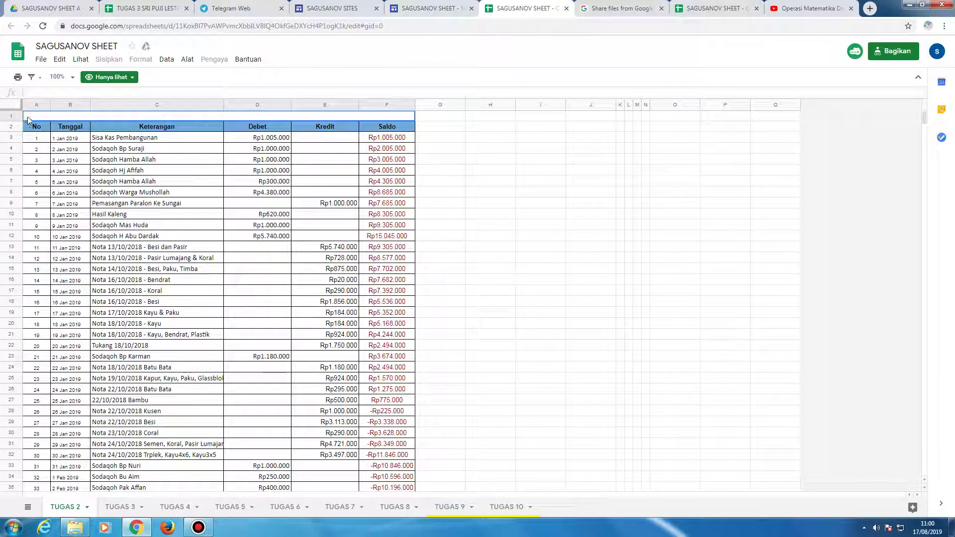
- Copy the example's TUGAS 2 ledger table from A2 through the Jumlah row
drag(27, 124, 345, 432)
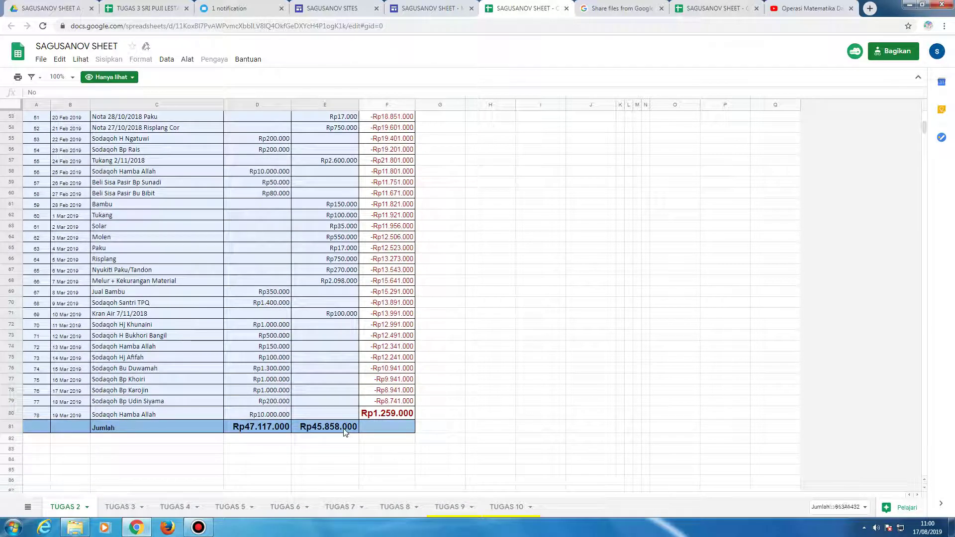
right_click(300, 351)
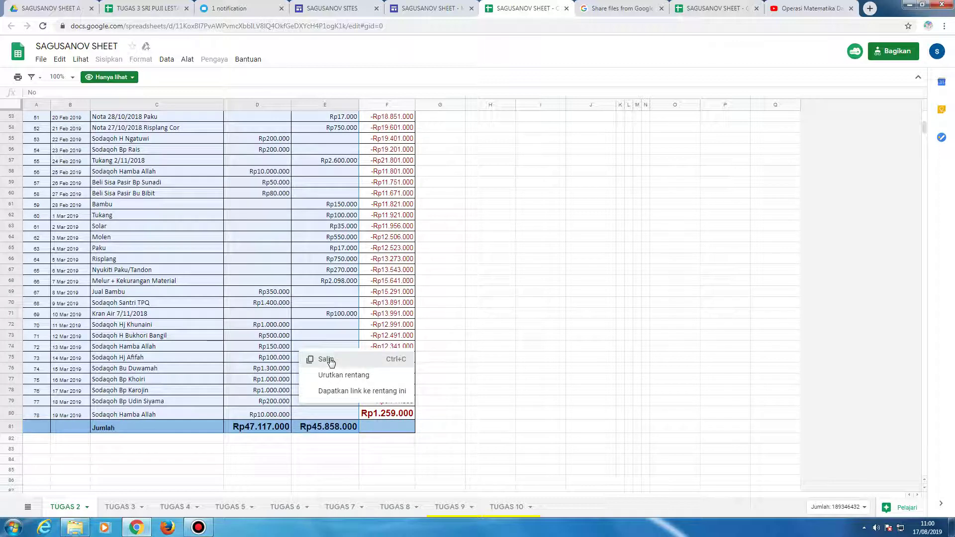
click(327, 360)
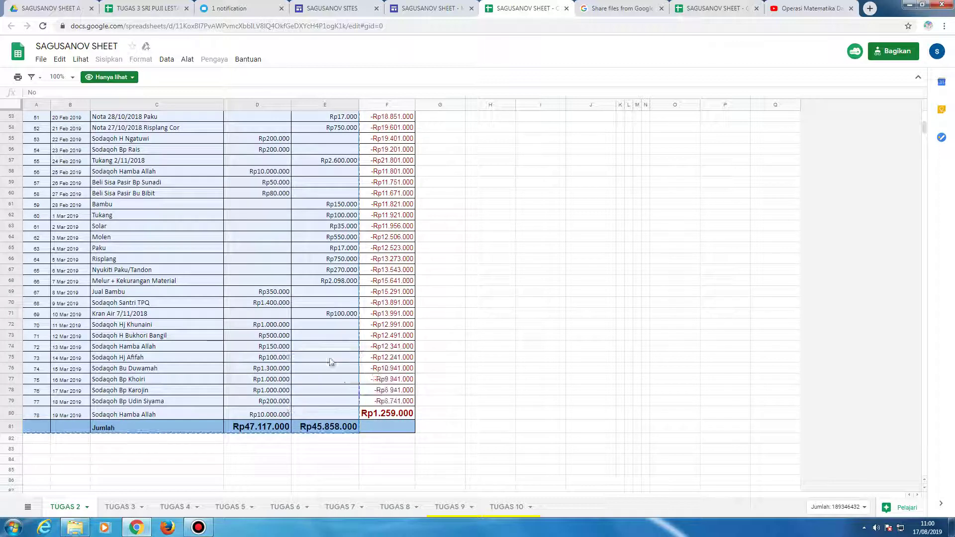
click(160, 8)
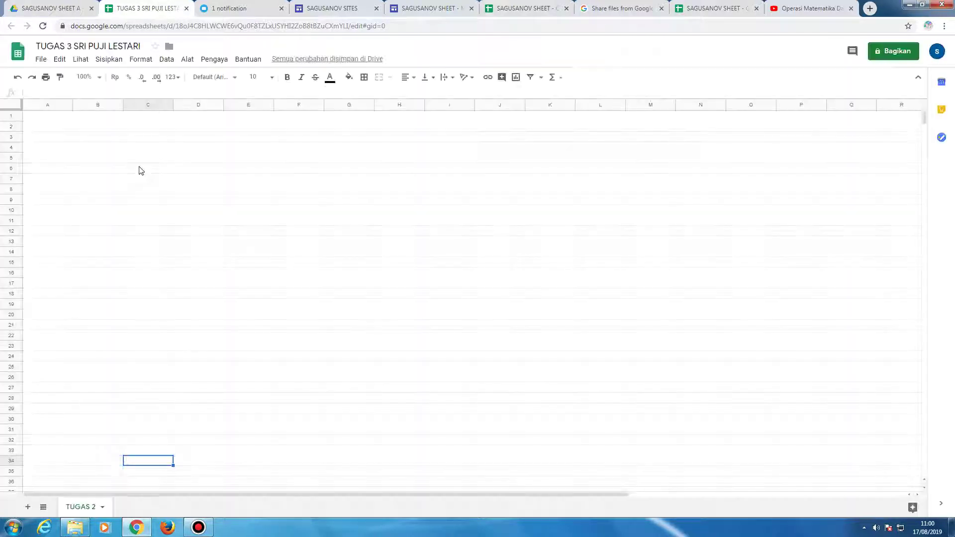
- Paste the copied ledger table into TUGAS 2 starting at A3
click(49, 139)
right_click(49, 139)
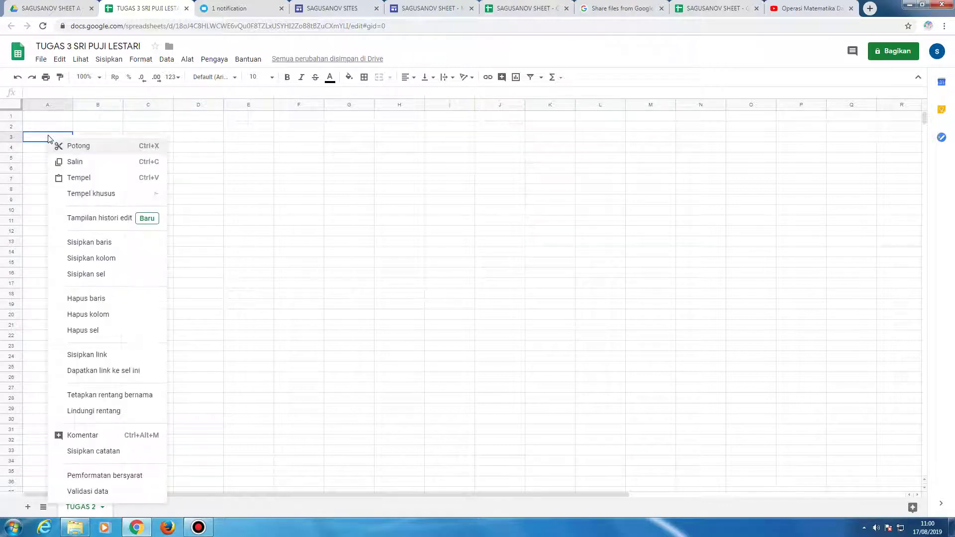
click(79, 177)
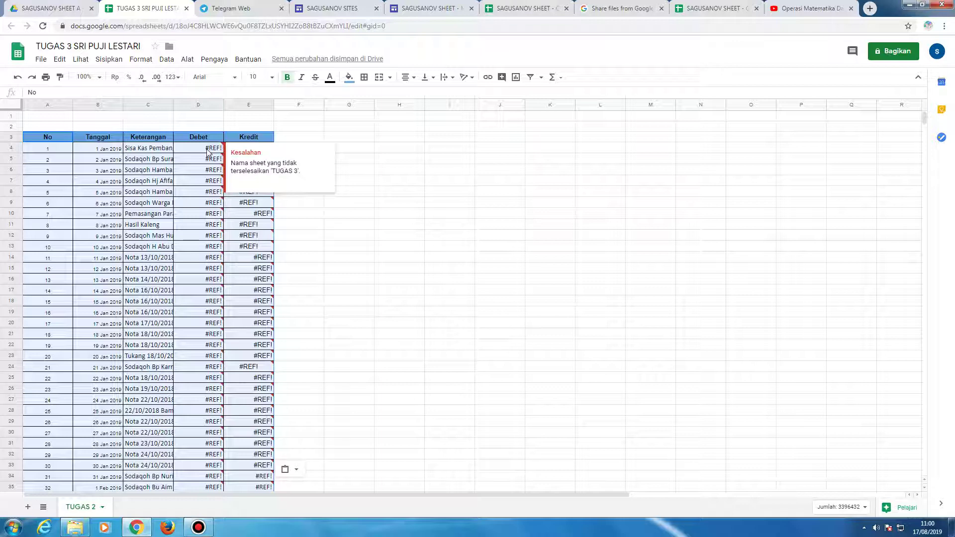
- Undo the paste full of #REF! errors and go back to the example spreadsheet
click(18, 78)
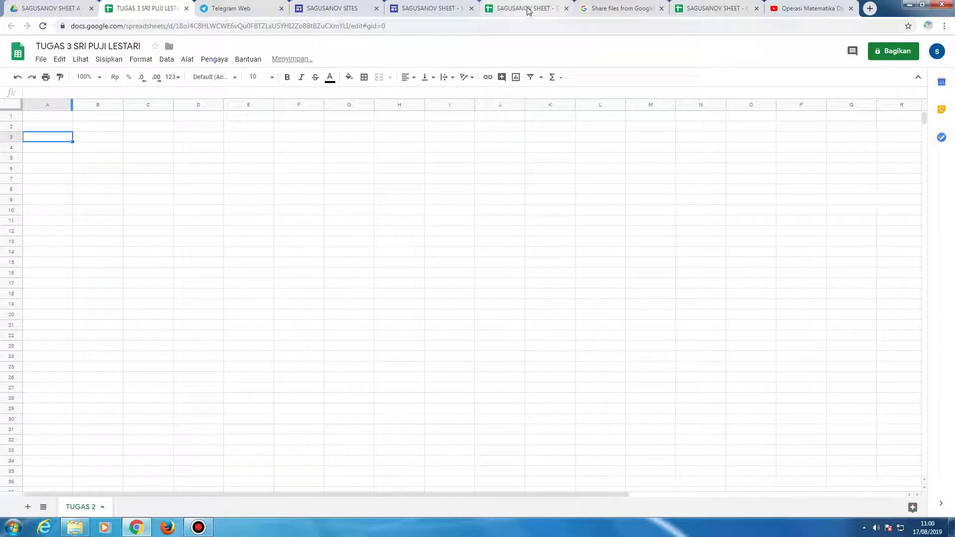
click(523, 9)
click(265, 143)
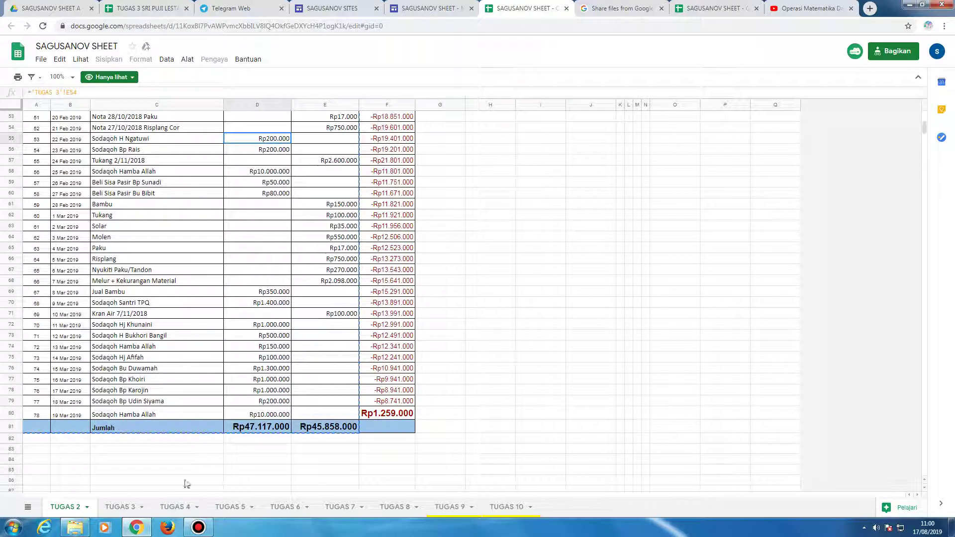
- Inspect the example's TUGAS 3 sheet and the formula behind the Masuk value in E2
click(120, 509)
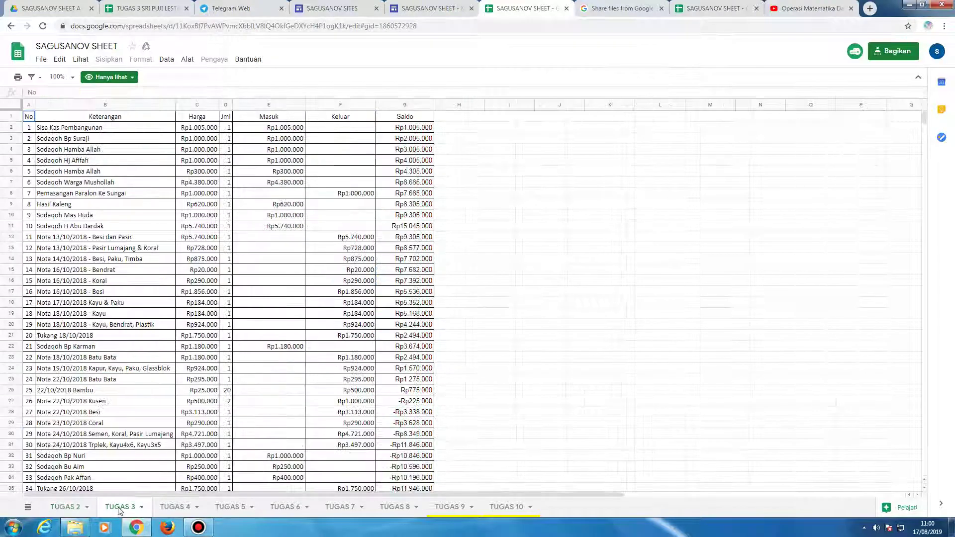
click(272, 130)
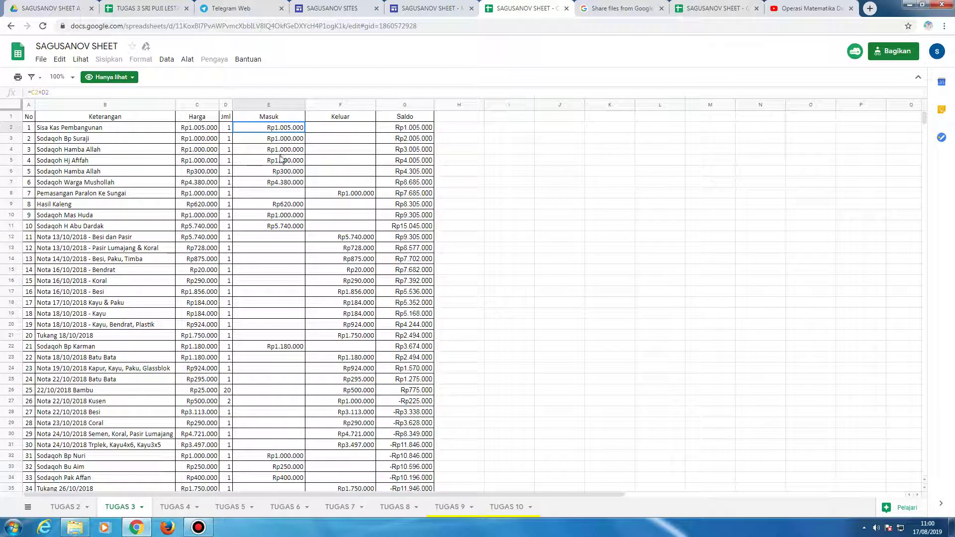
click(27, 118)
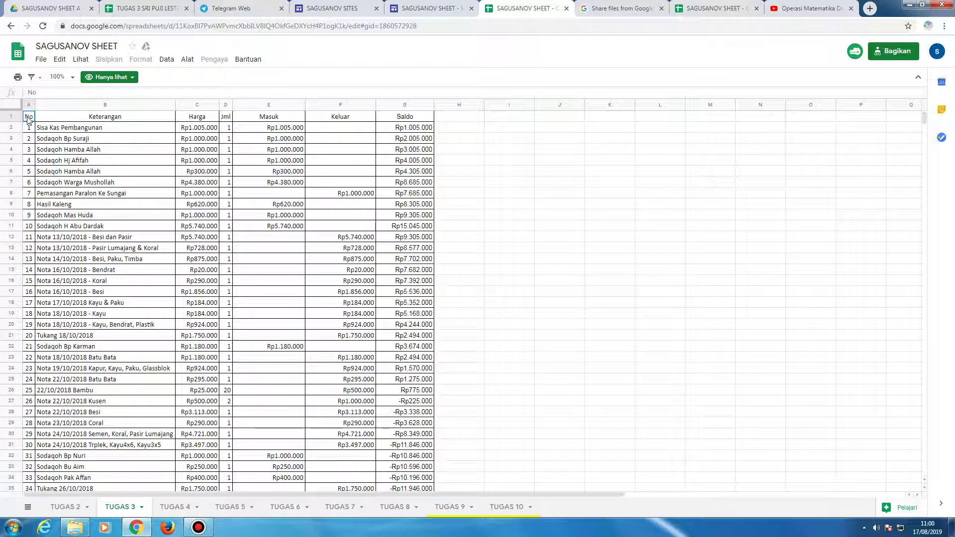
click(424, 9)
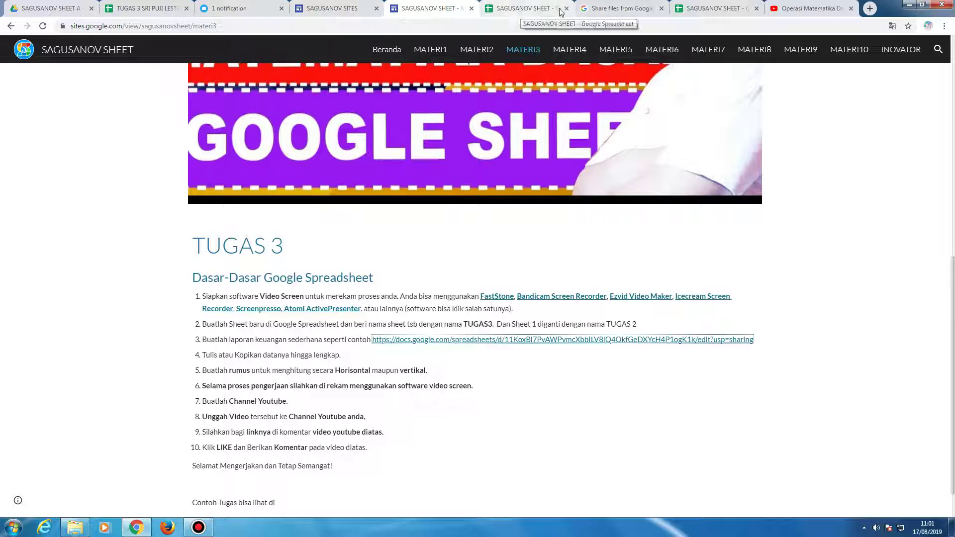
key(ctrl+Tab)
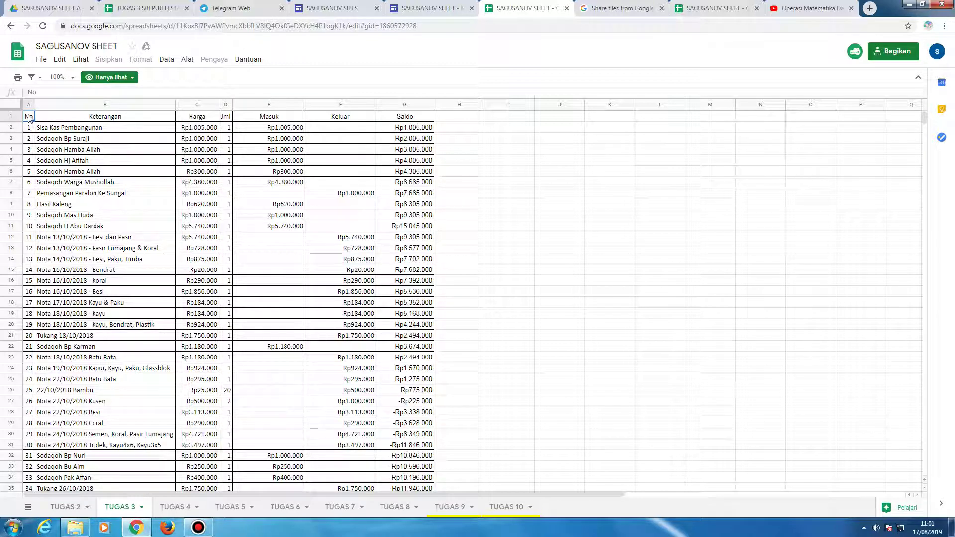
- Copy columns A–F (No through Keluar) of the TUGAS 3 ledger
drag(29, 117, 352, 230)
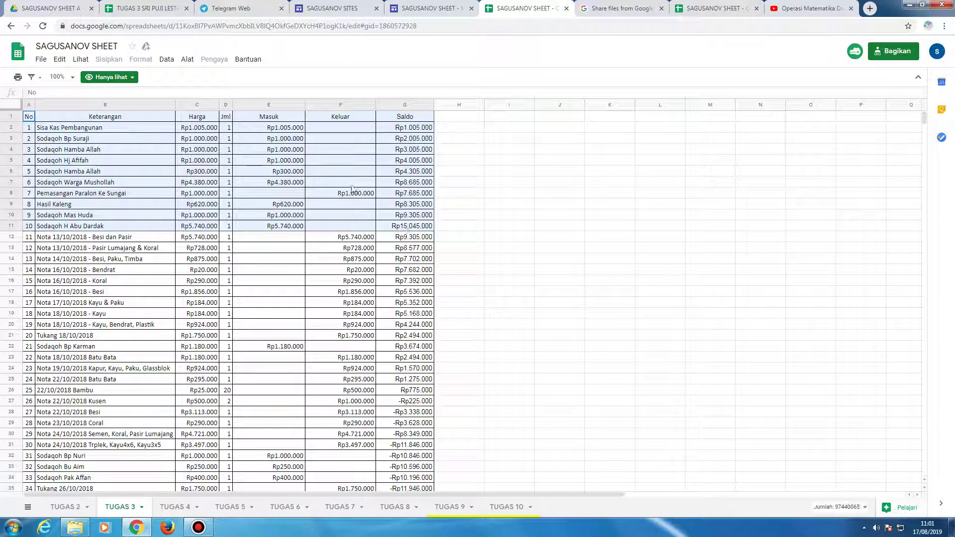
click(351, 189)
drag(29, 116, 362, 401)
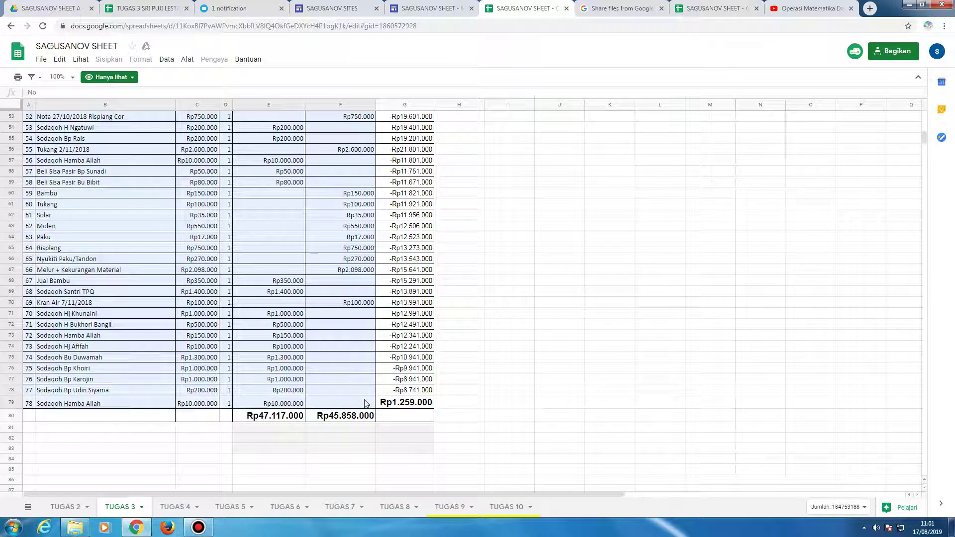
right_click(347, 360)
click(375, 364)
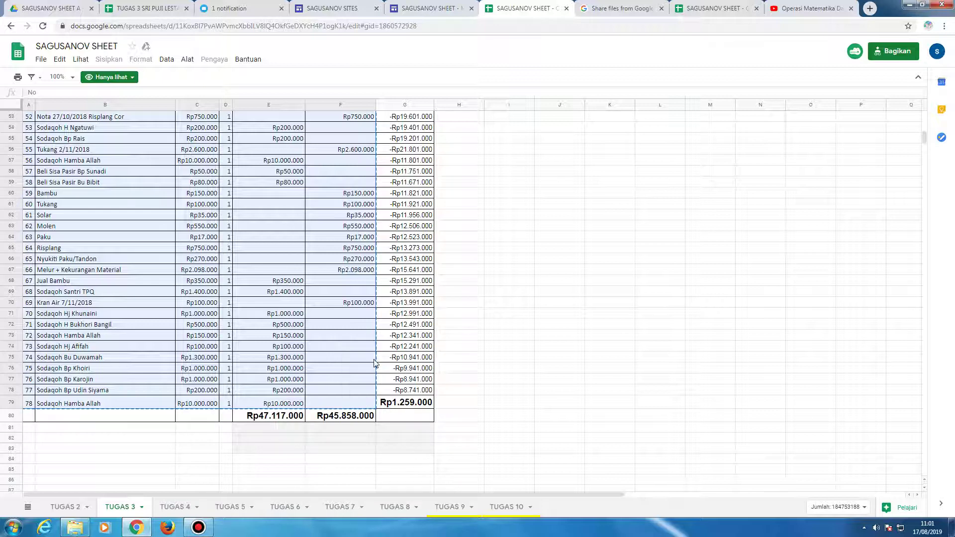
click(140, 10)
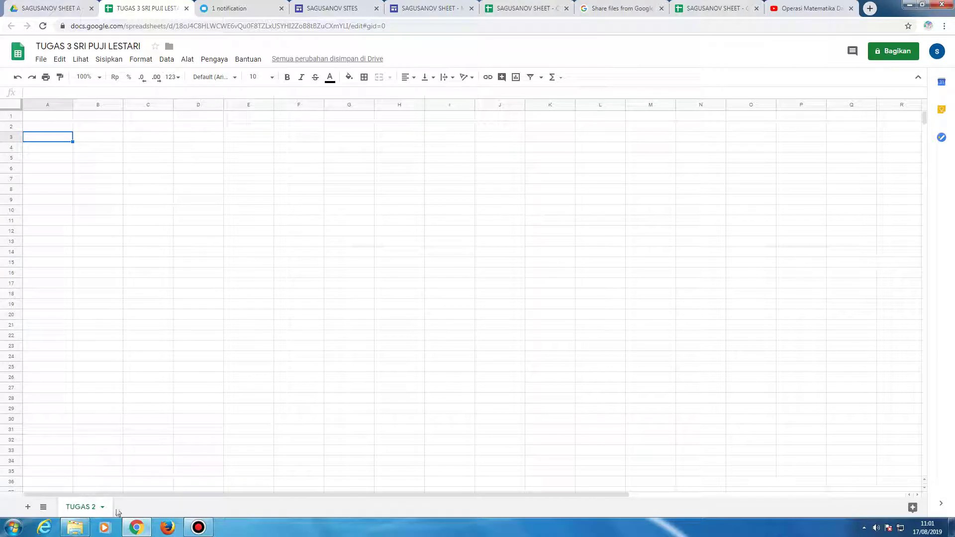
- Add a new sheet and name it 'TUGAS 3'
click(28, 508)
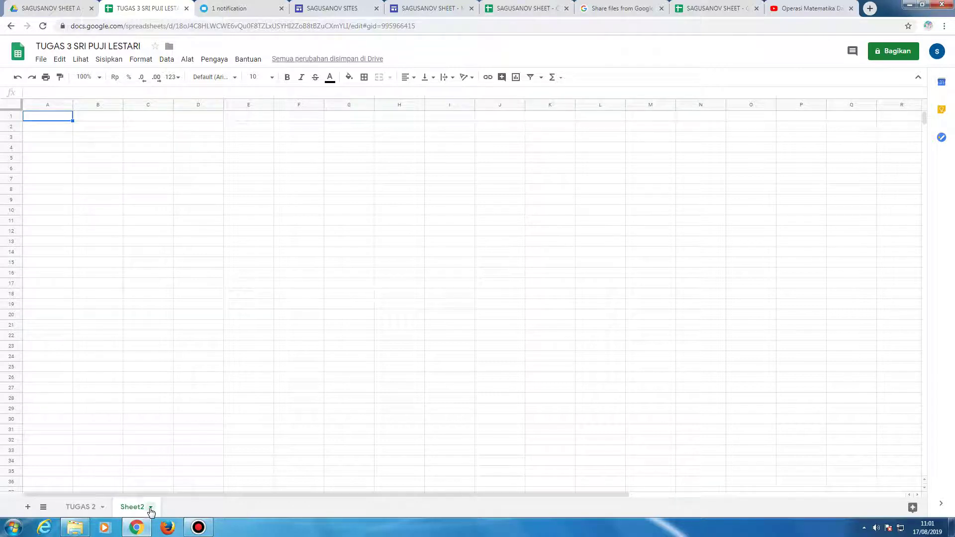
click(150, 507)
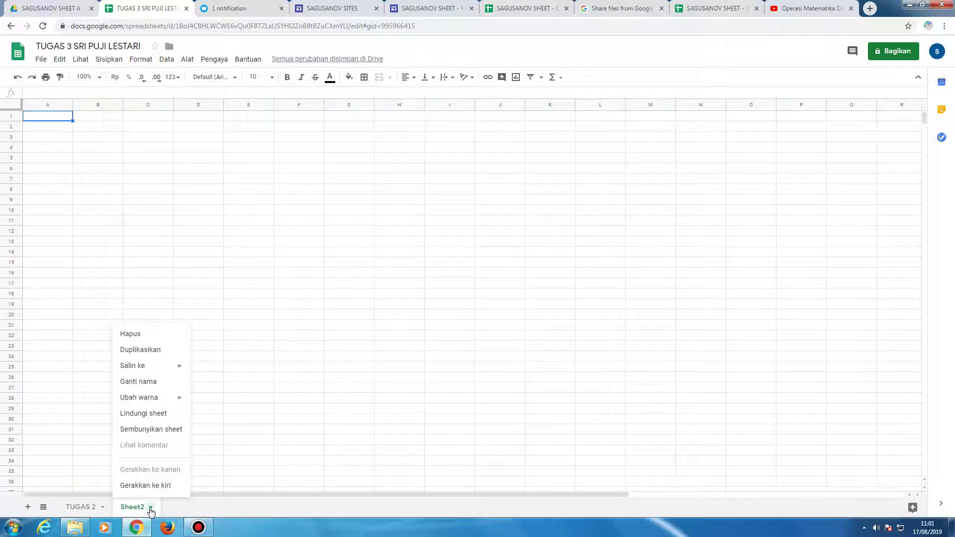
click(157, 384)
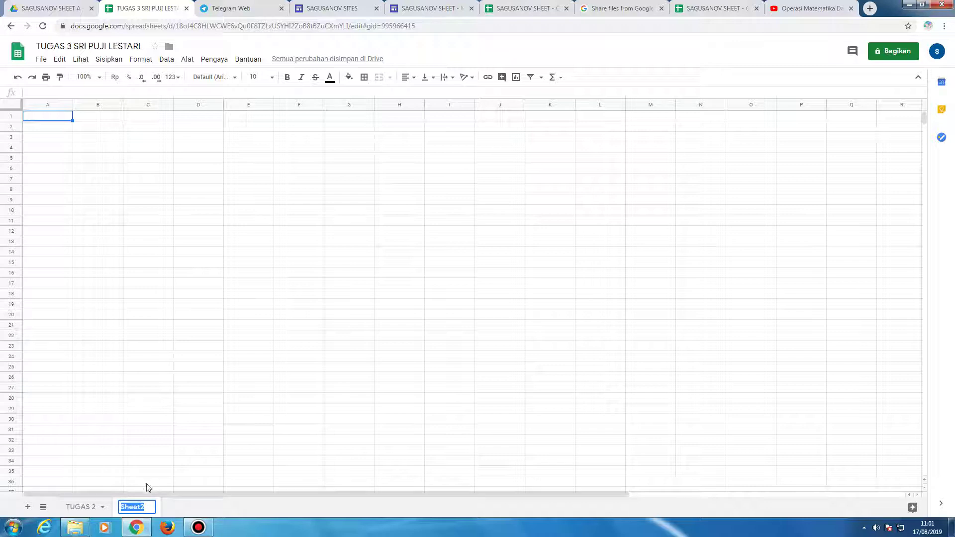
text(TUGAS 3)
key(Return)
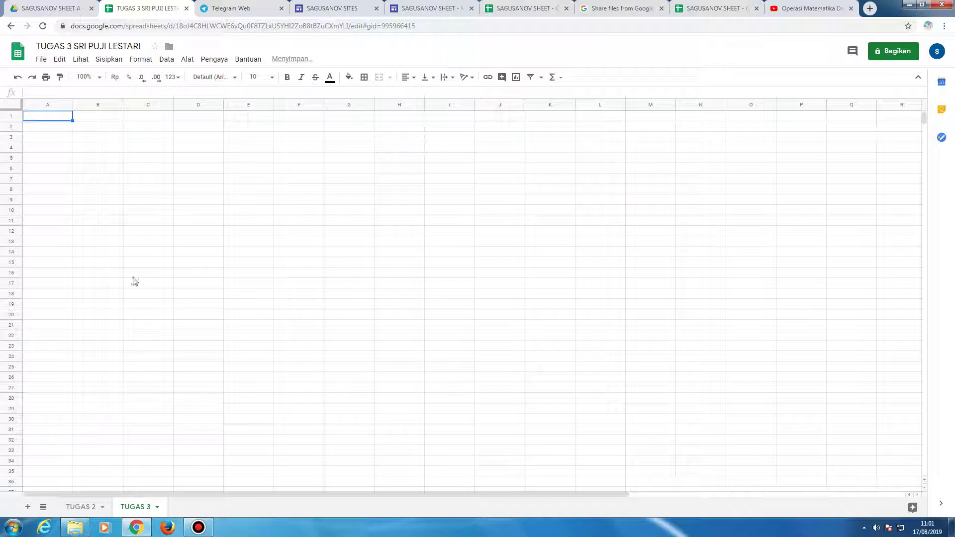
- Paste the copied No–Keluar ledger starting at cell A3
click(39, 138)
right_click(39, 142)
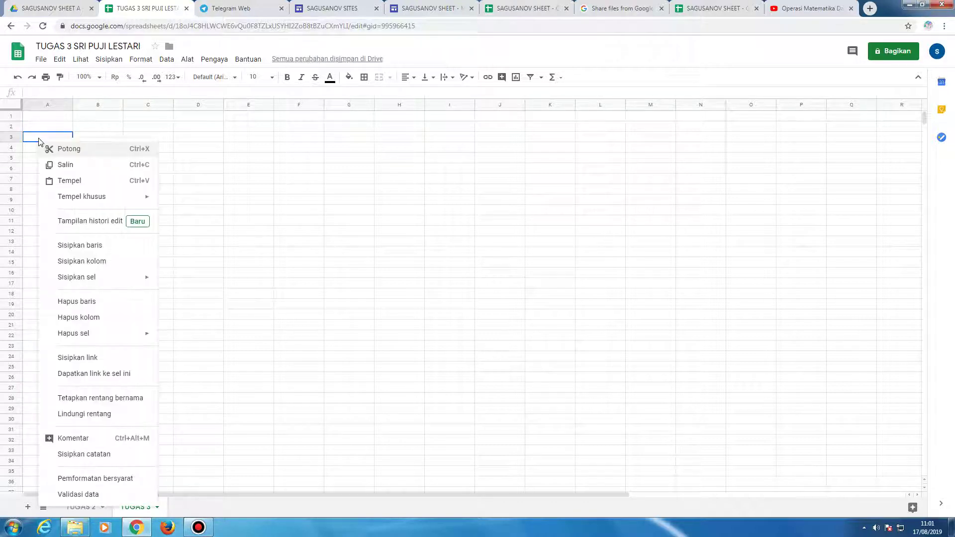
click(65, 181)
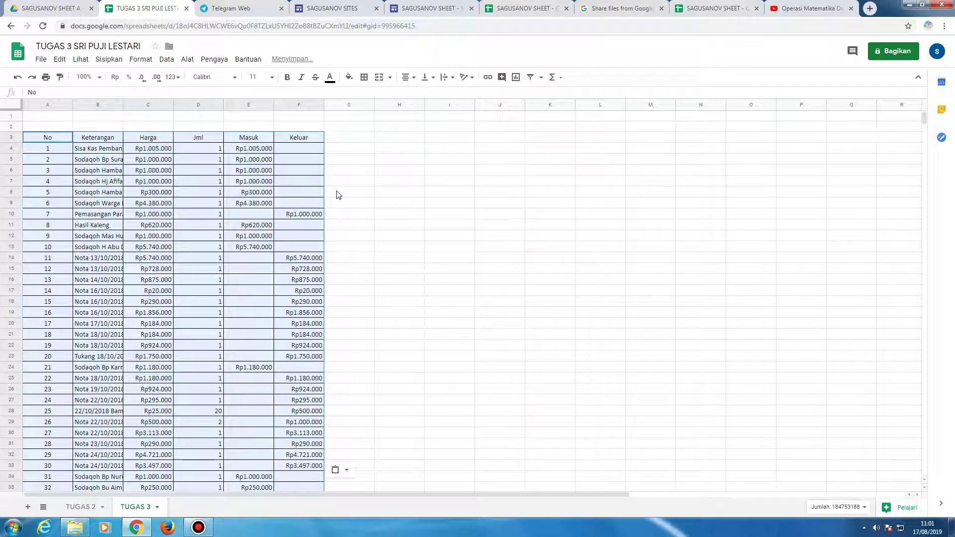
- Add a centred SALDO header in G3
click(337, 141)
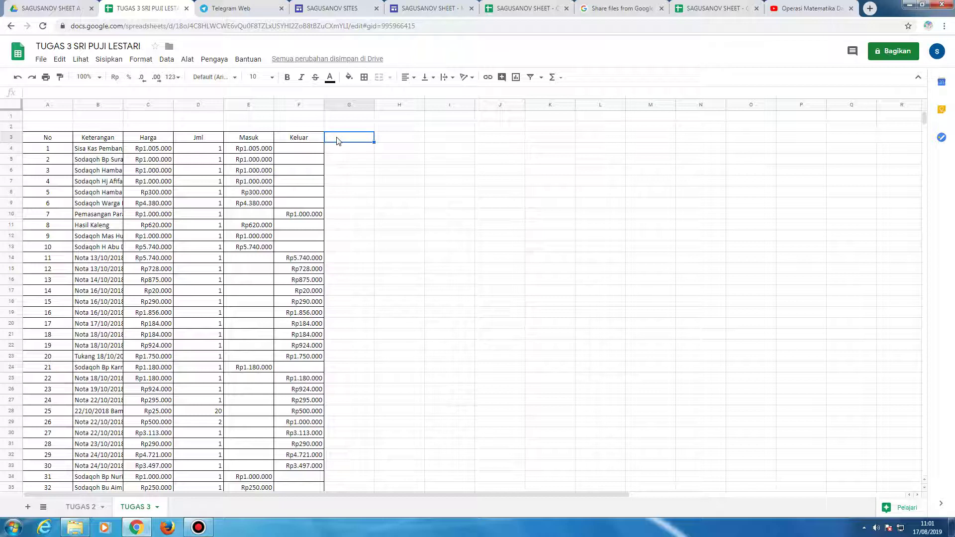
text(s)
text(SALDO)
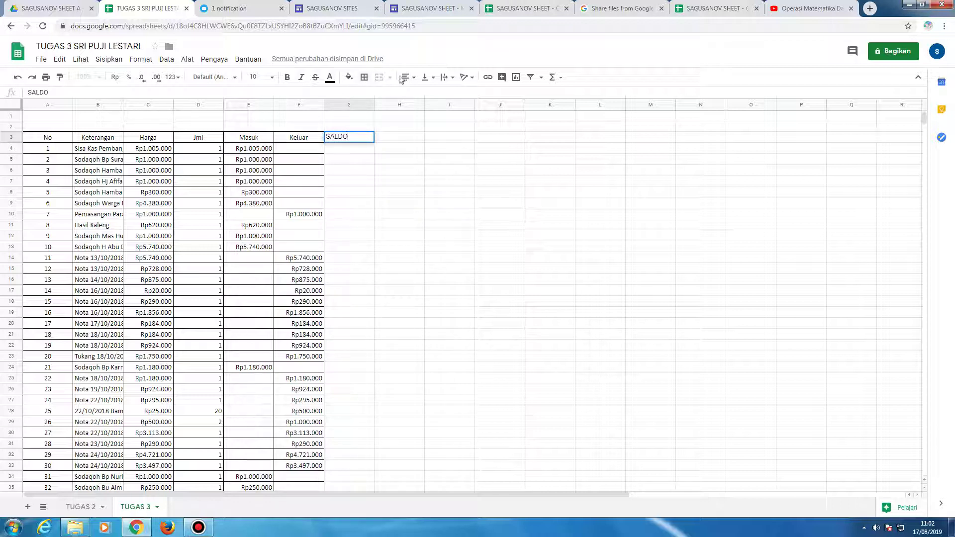
click(415, 78)
click(420, 95)
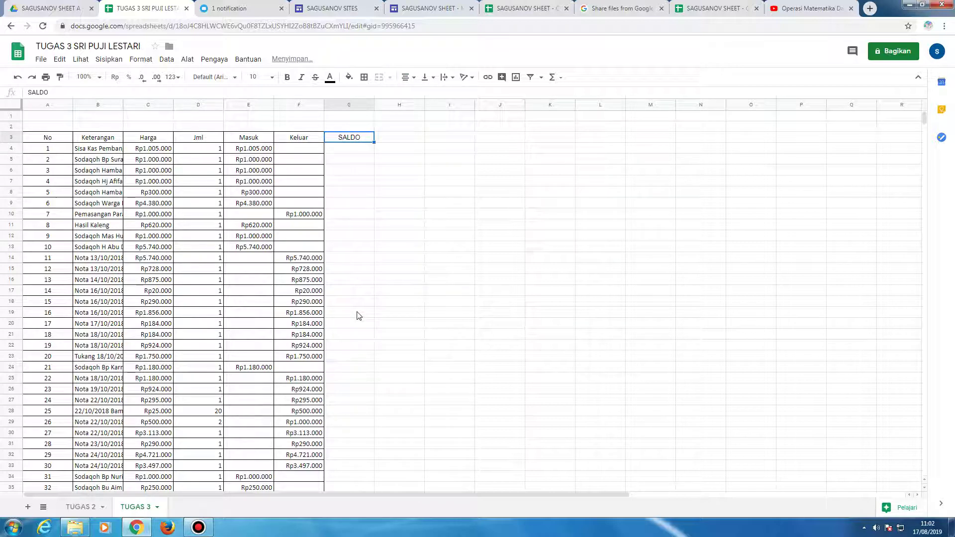
scroll(356, 313, down, 1)
scroll(357, 313, up, 1)
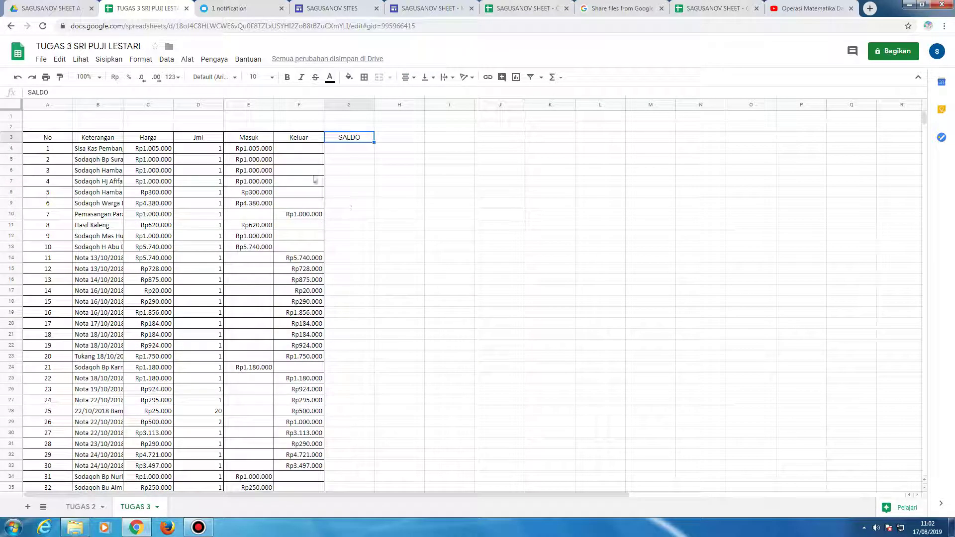
click(348, 149)
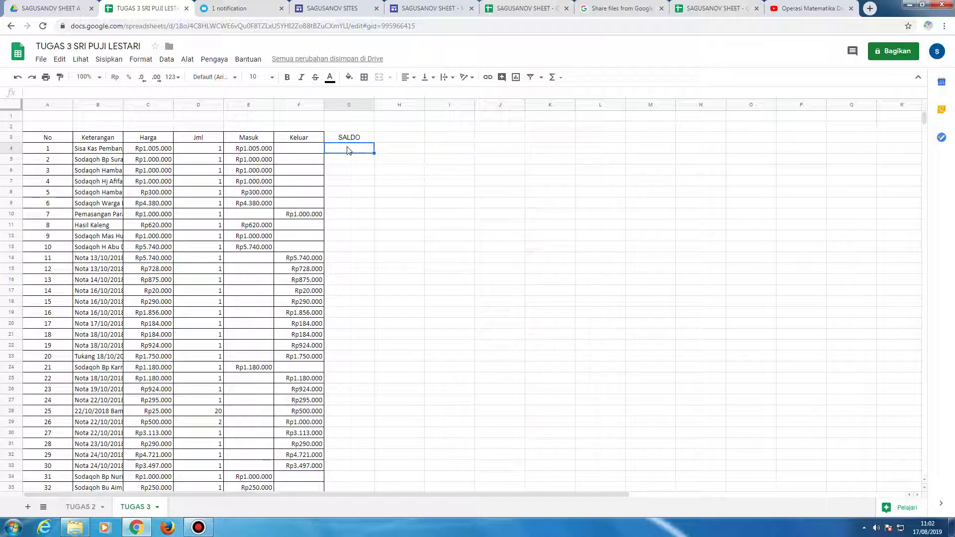
click(525, 8)
scroll(403, 159, up, 7)
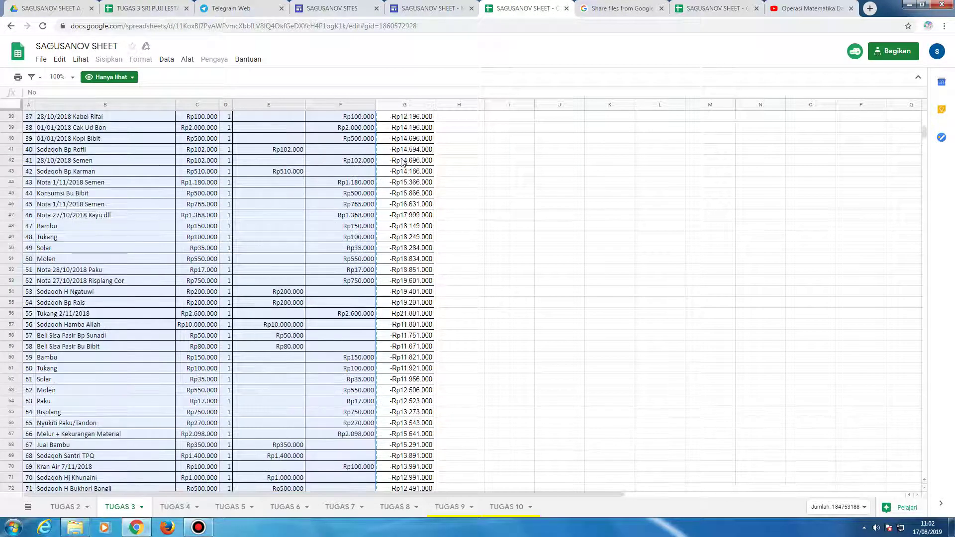
scroll(403, 159, up, 5)
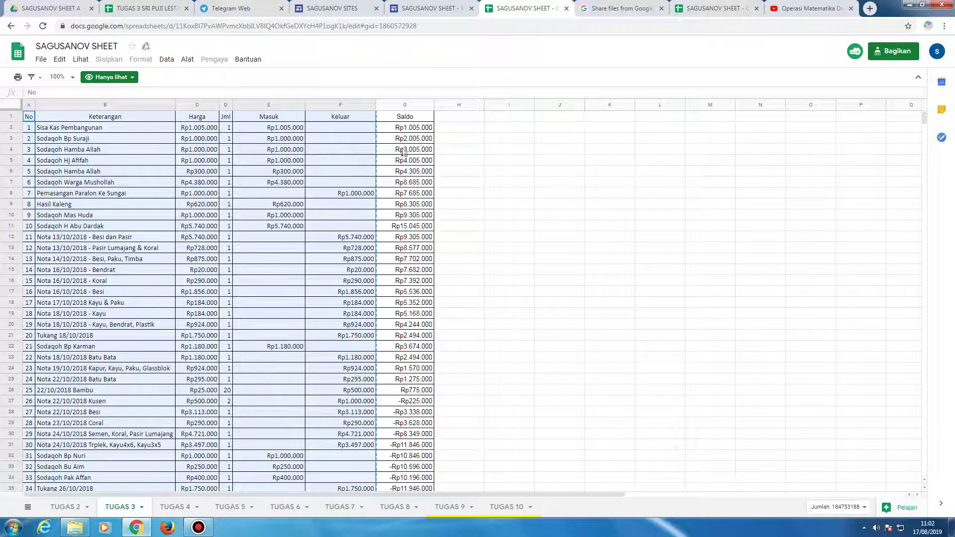
click(414, 126)
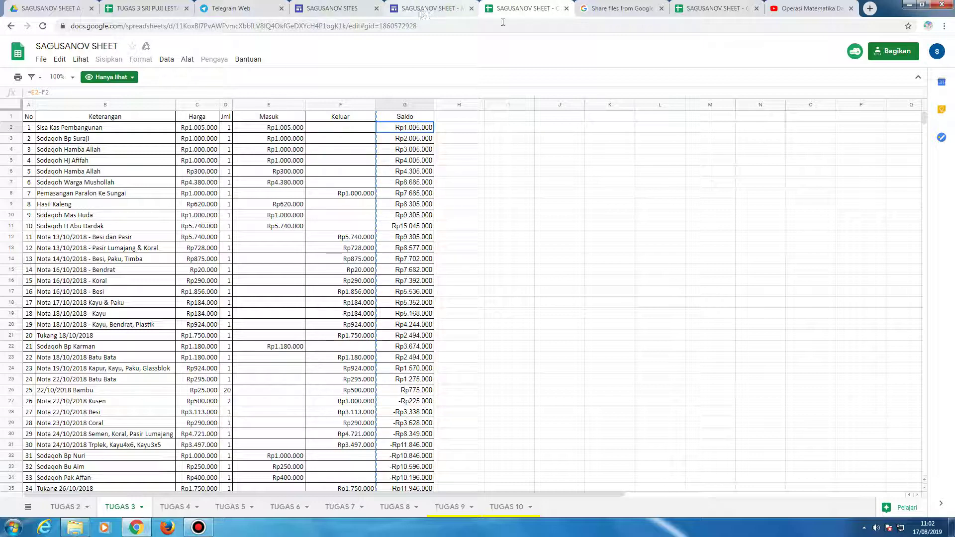
click(149, 8)
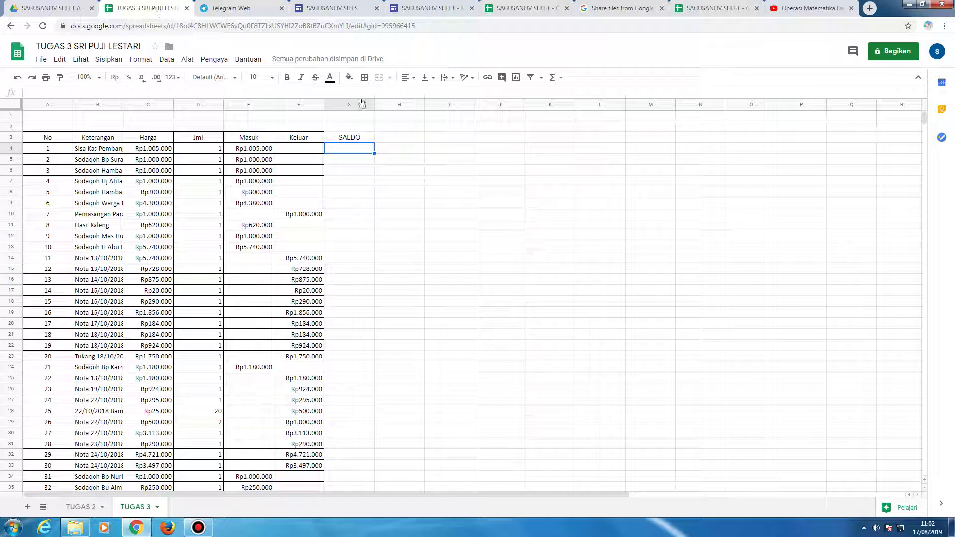
- Enter =E4-F4 in G4 so the first balance shows Rp1.005.000
click(352, 151)
text(=)
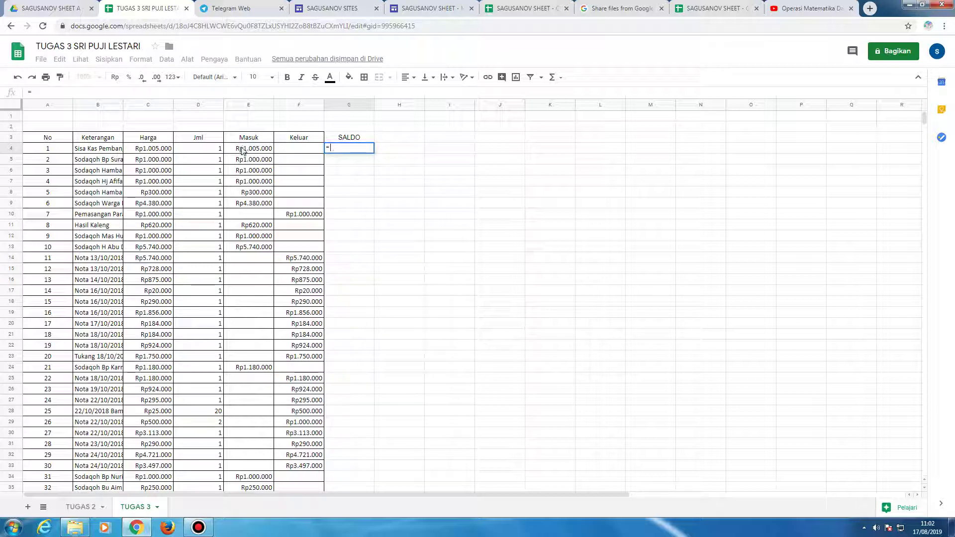
click(243, 150)
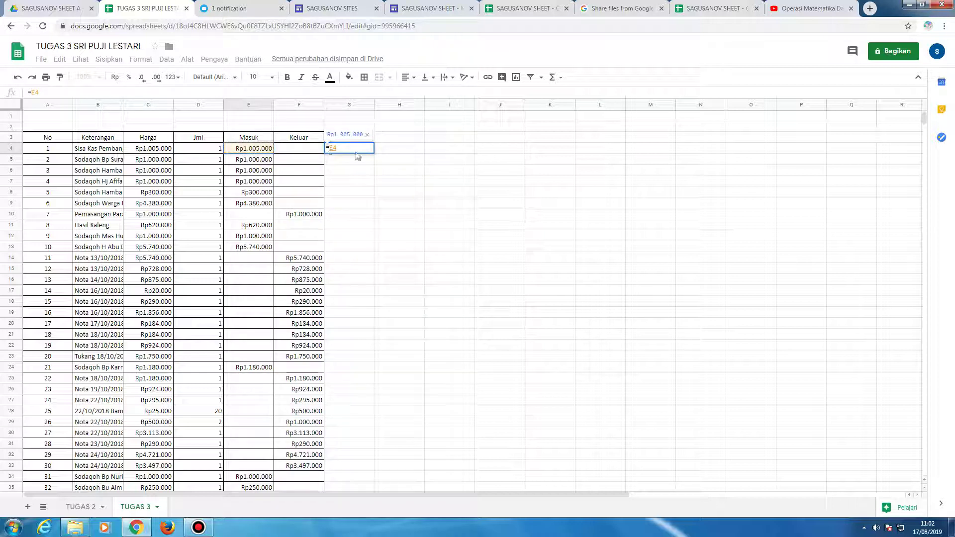
text(-)
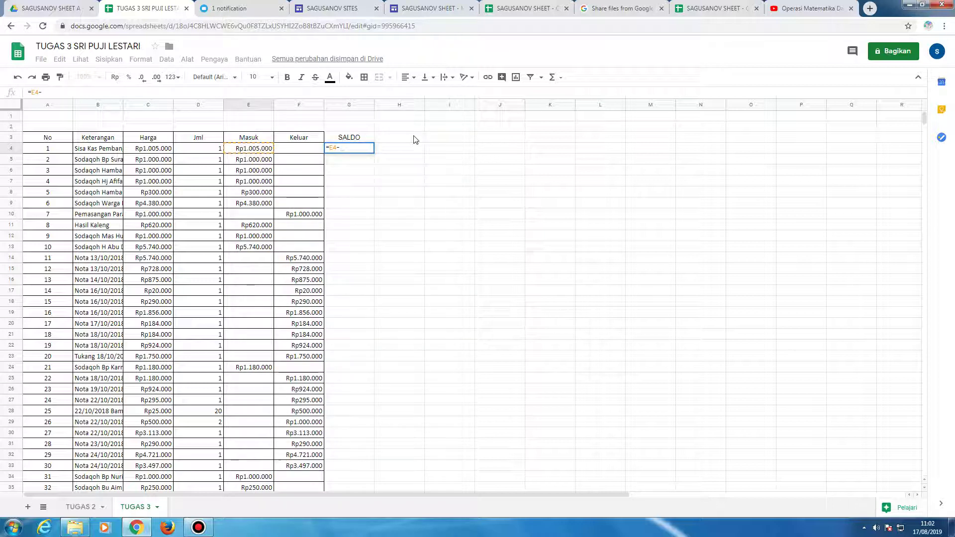
click(312, 149)
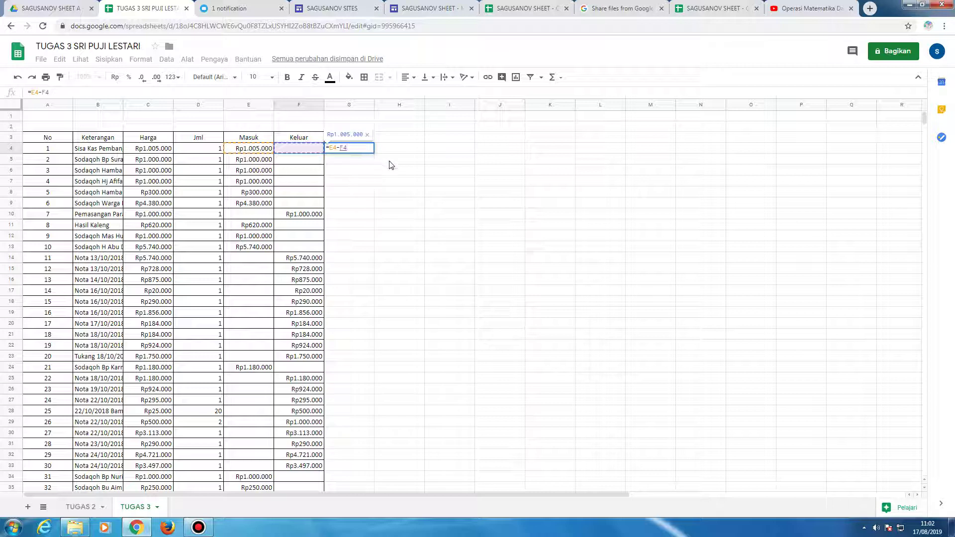
key(Return)
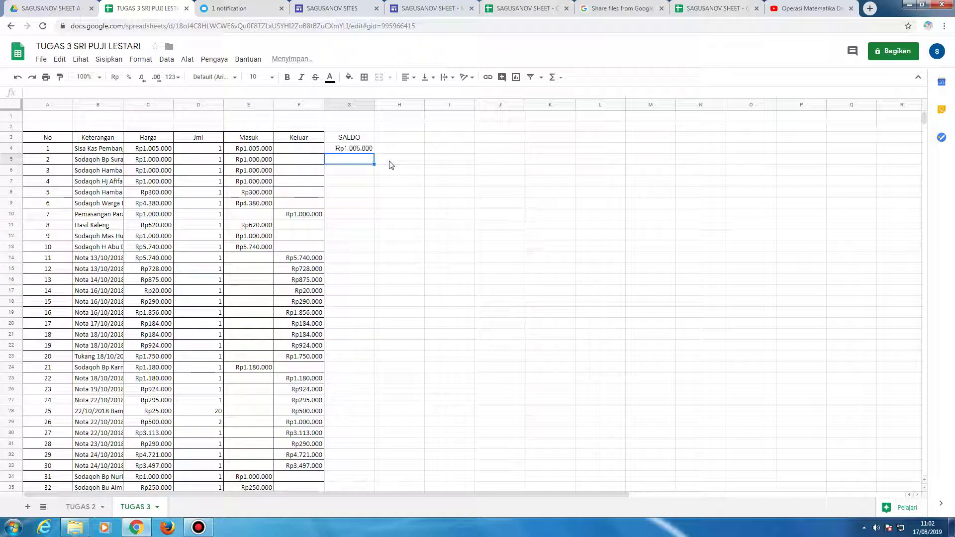
click(351, 148)
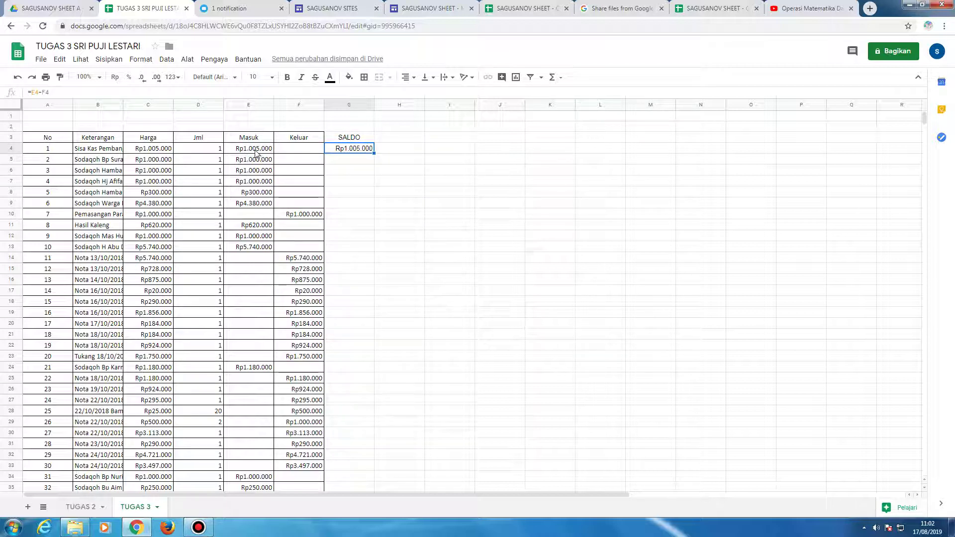
right_click(343, 151)
- Paste only the G4 formula into G5:G81, giving each row Masuk minus Keluar
click(352, 172)
drag(343, 159, 347, 337)
right_click(348, 257)
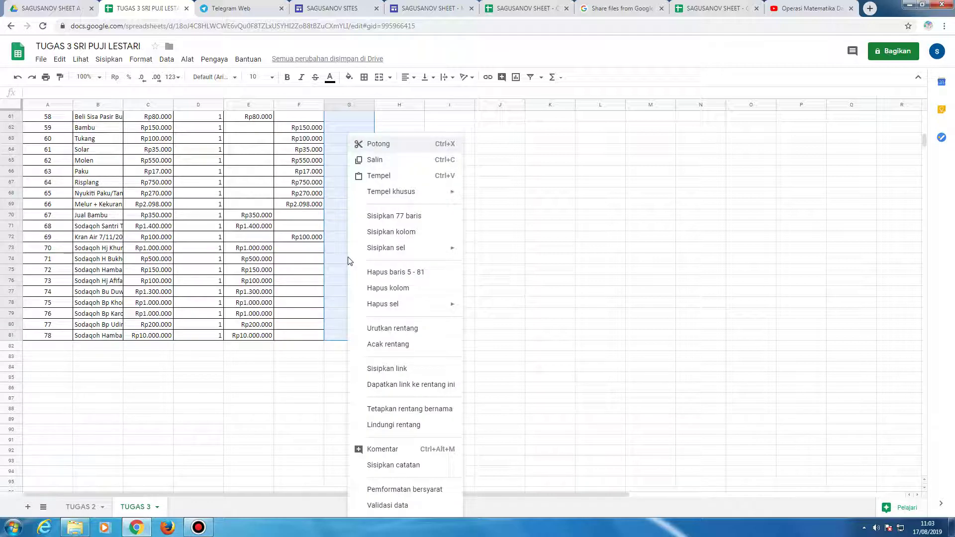
mouse_move(379, 194)
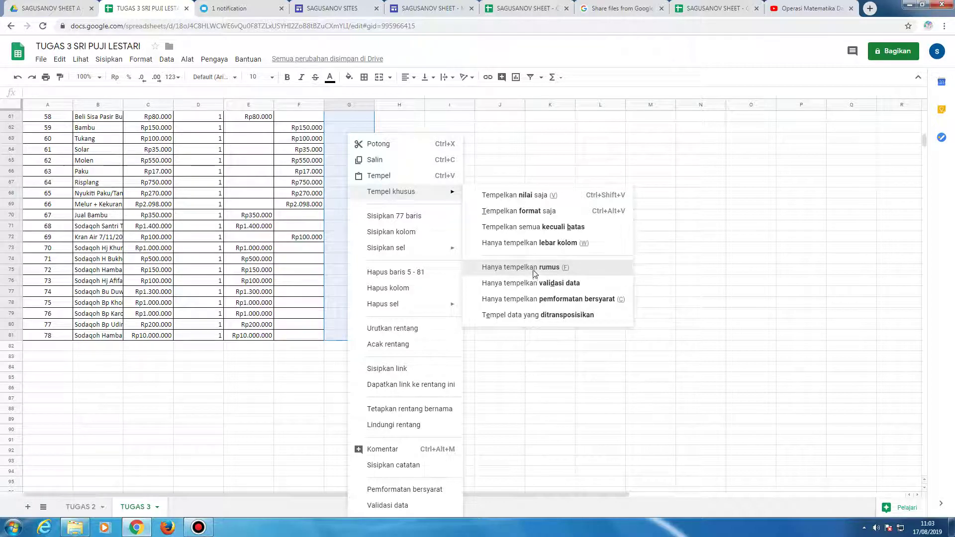
click(534, 271)
scroll(315, 175, up, 8)
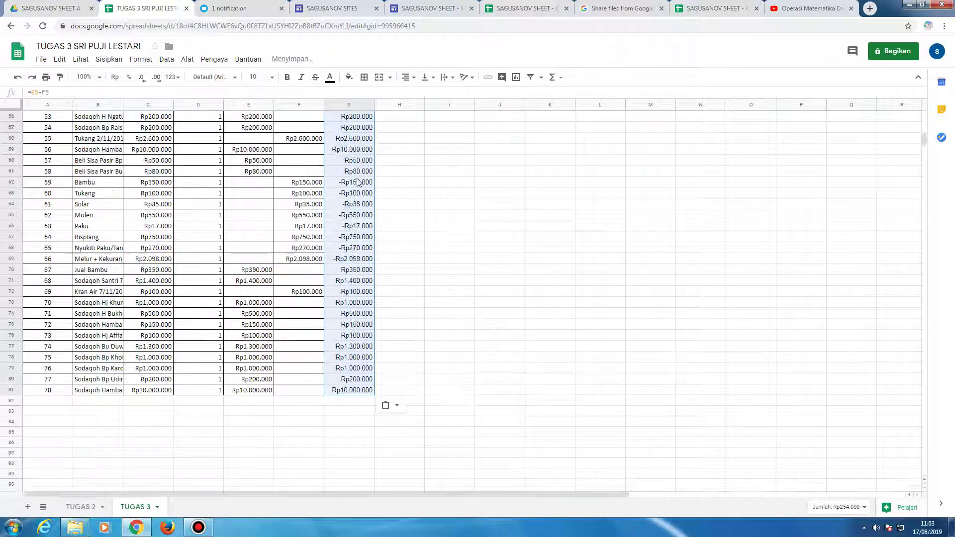
scroll(359, 178, up, 5)
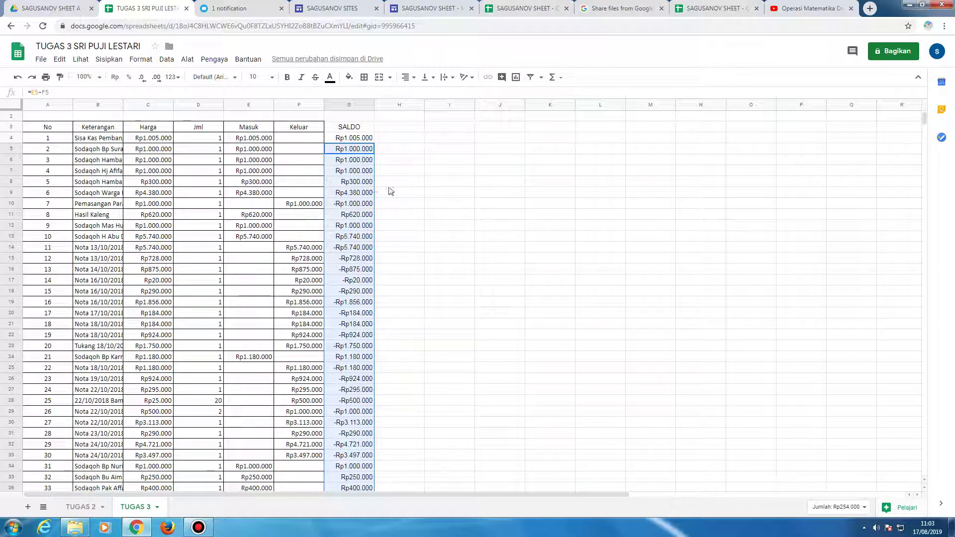
- Apply all borders to the SALDO column from its header down to row 81
click(417, 187)
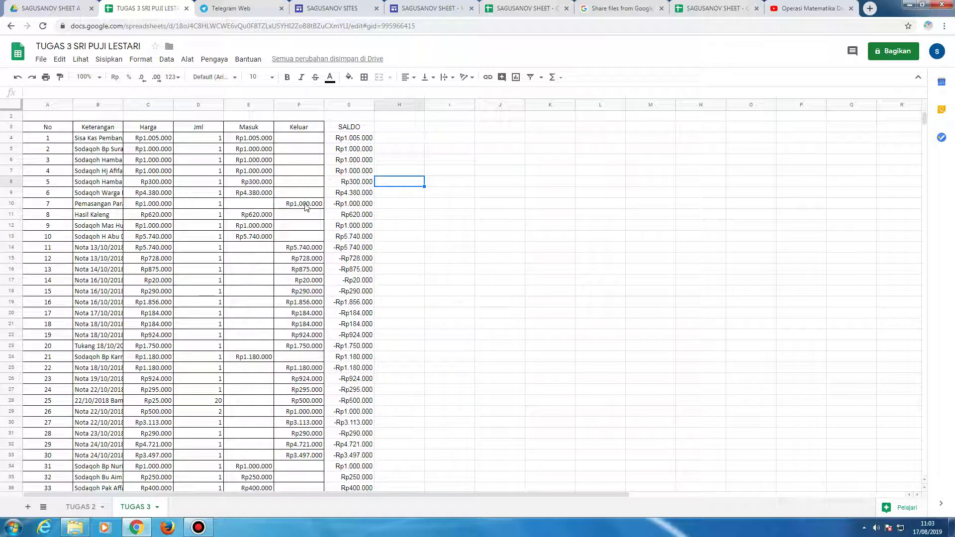
drag(349, 126, 343, 360)
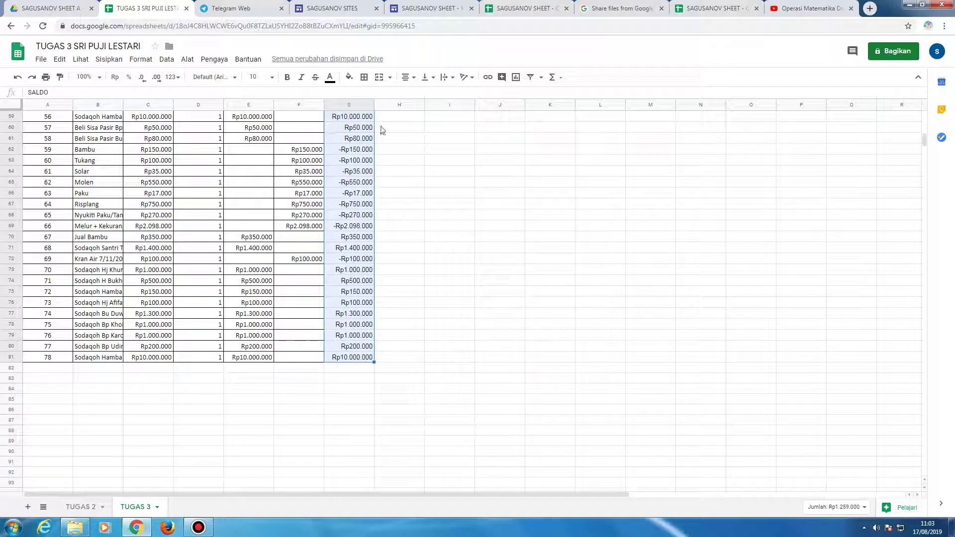
click(365, 77)
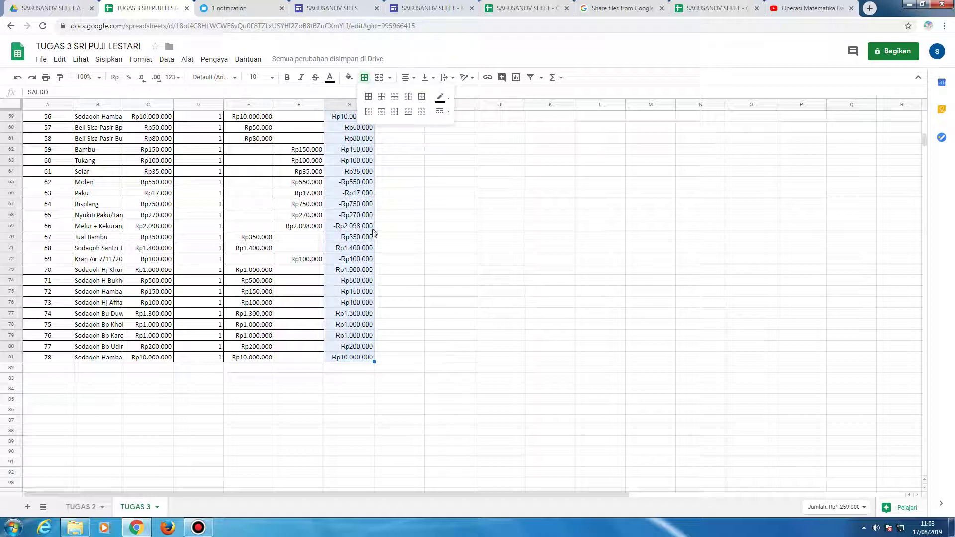
click(368, 97)
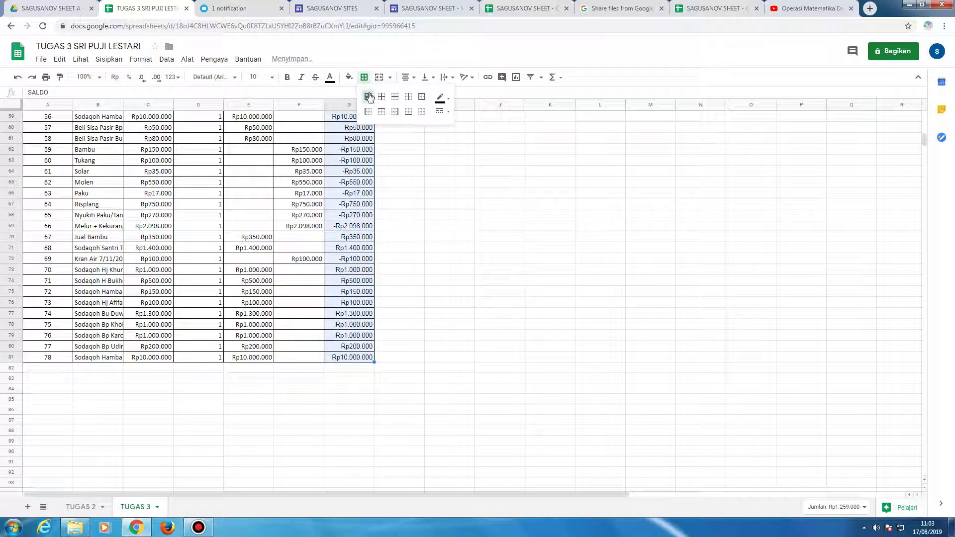
click(413, 183)
scroll(384, 214, up, 2)
scroll(383, 214, up, 10)
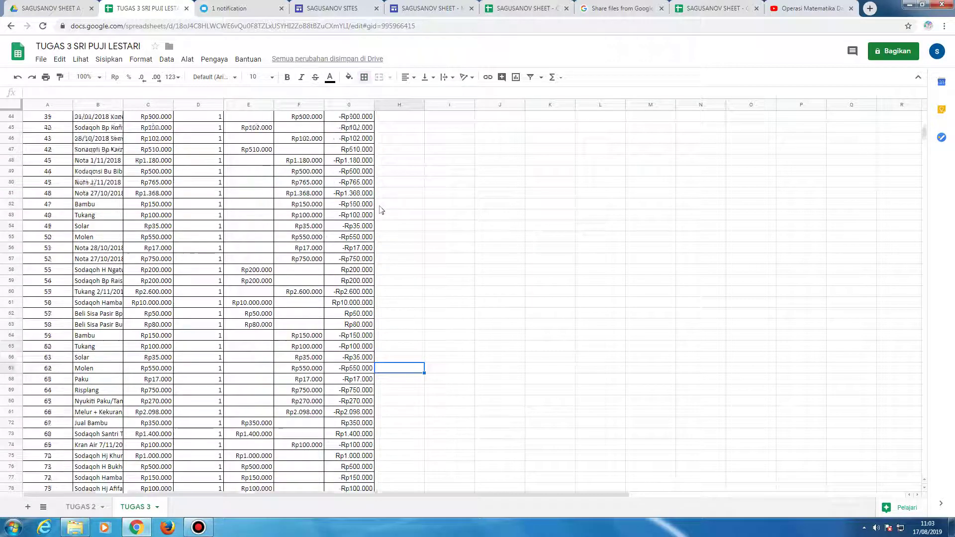
scroll(362, 204, up, 3)
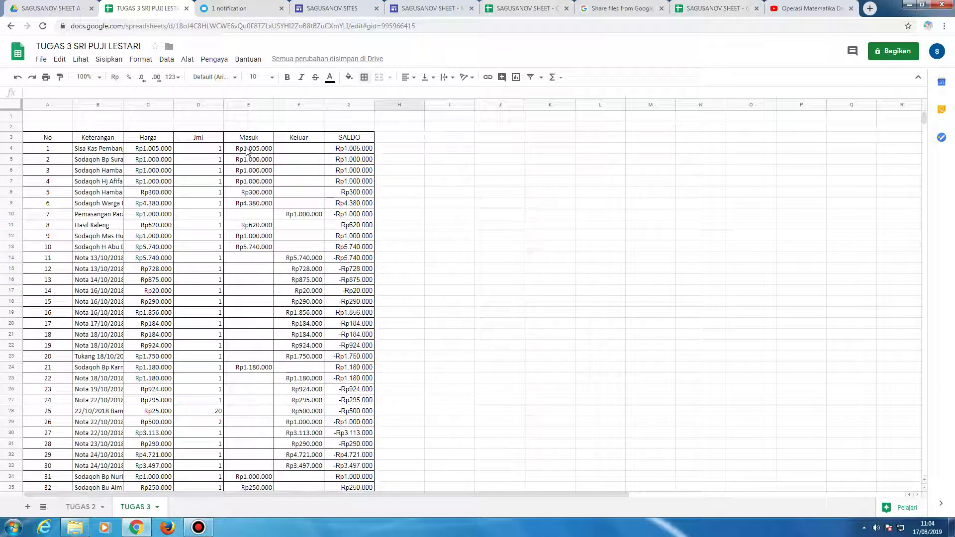
scroll(247, 150, down, 8)
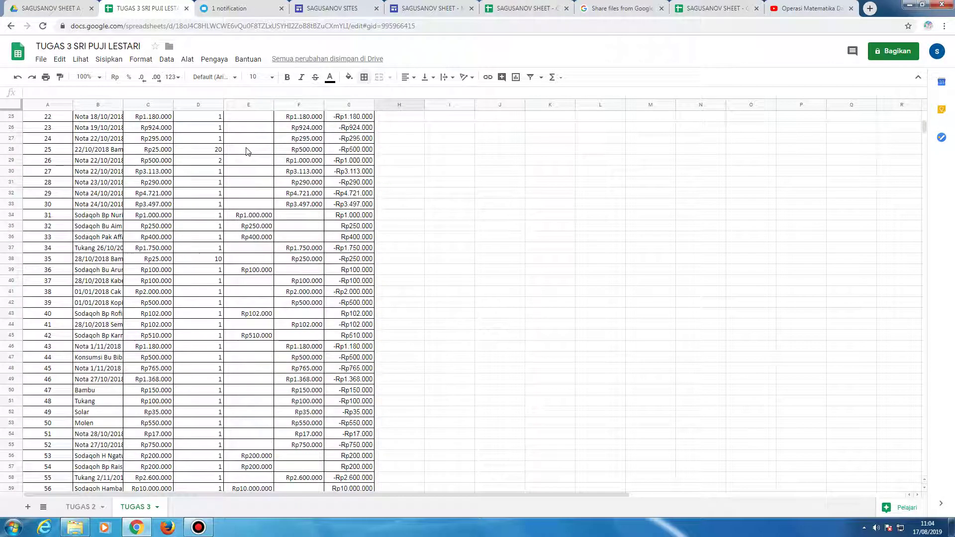
scroll(247, 151, down, 5)
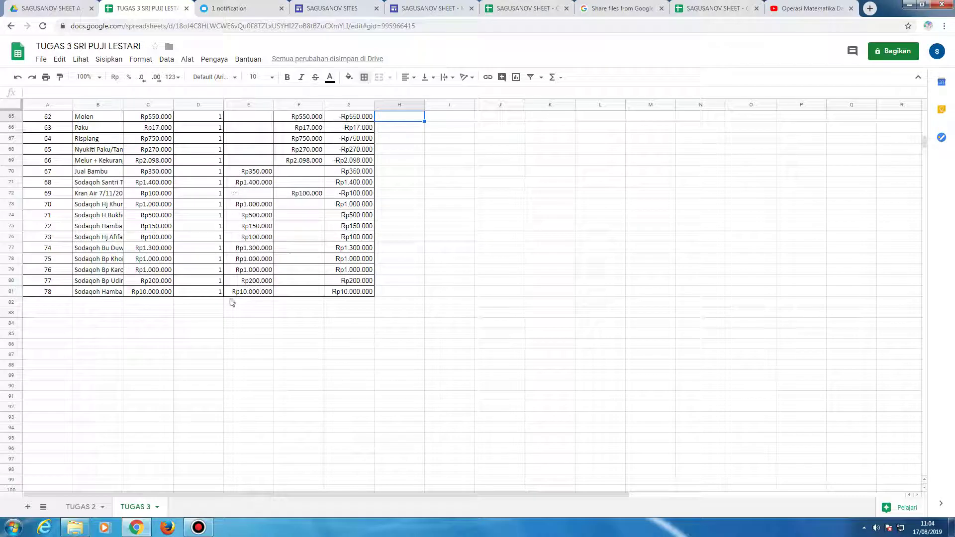
click(40, 303)
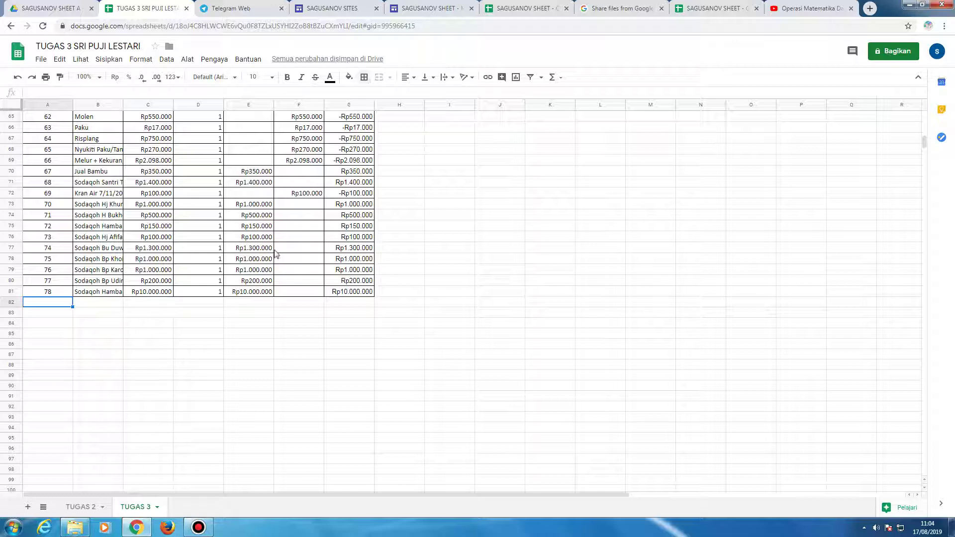
click(525, 8)
scroll(507, 239, down, 15)
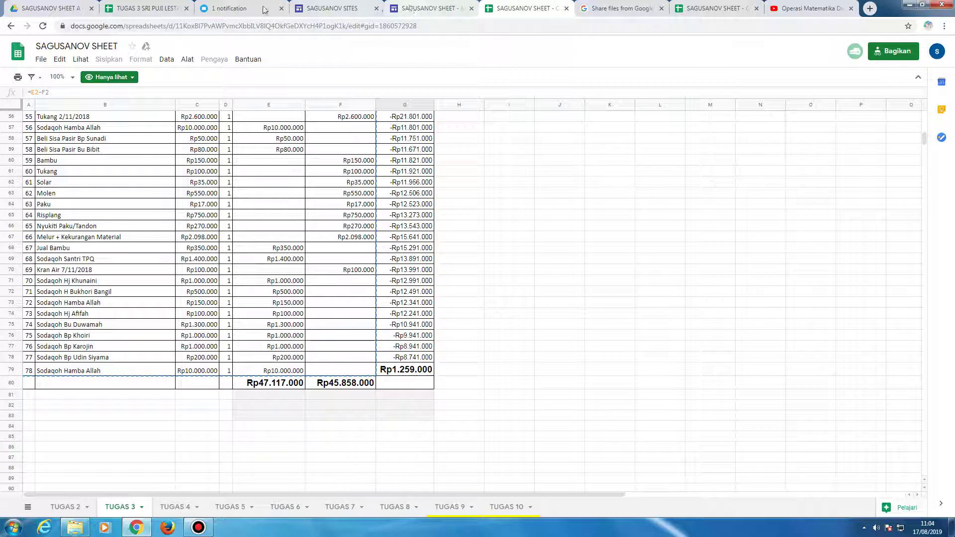
click(155, 9)
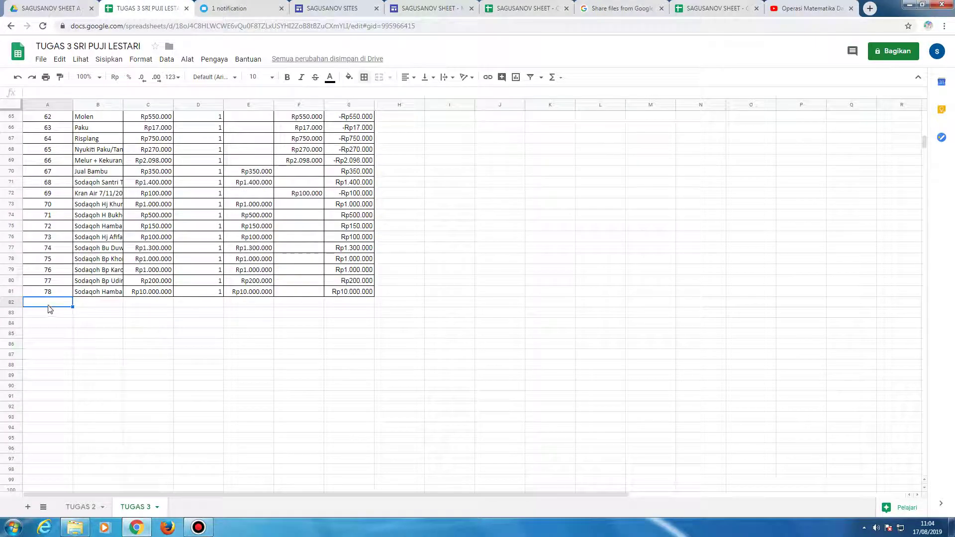
- Apply All borders to the empty row 82 from column A through G
drag(48, 306, 356, 304)
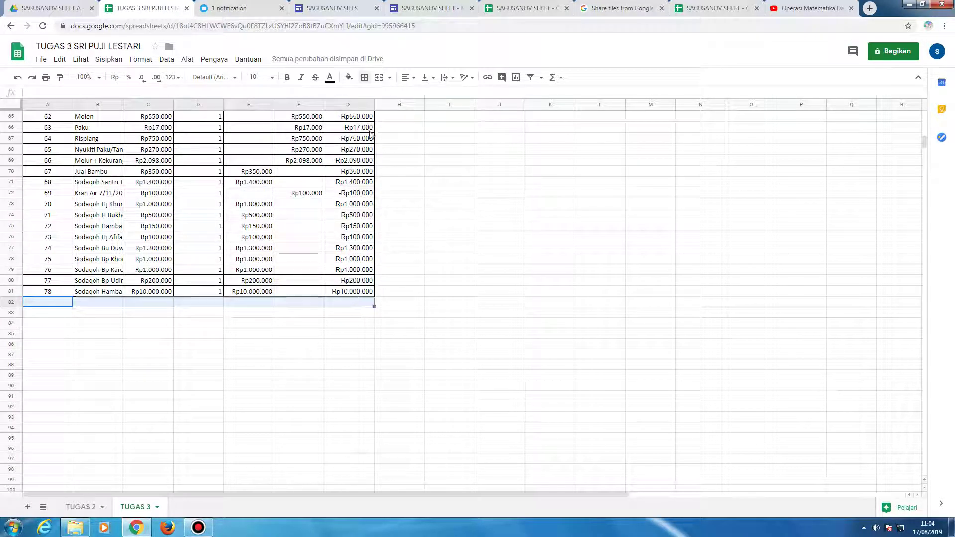
click(365, 79)
click(369, 97)
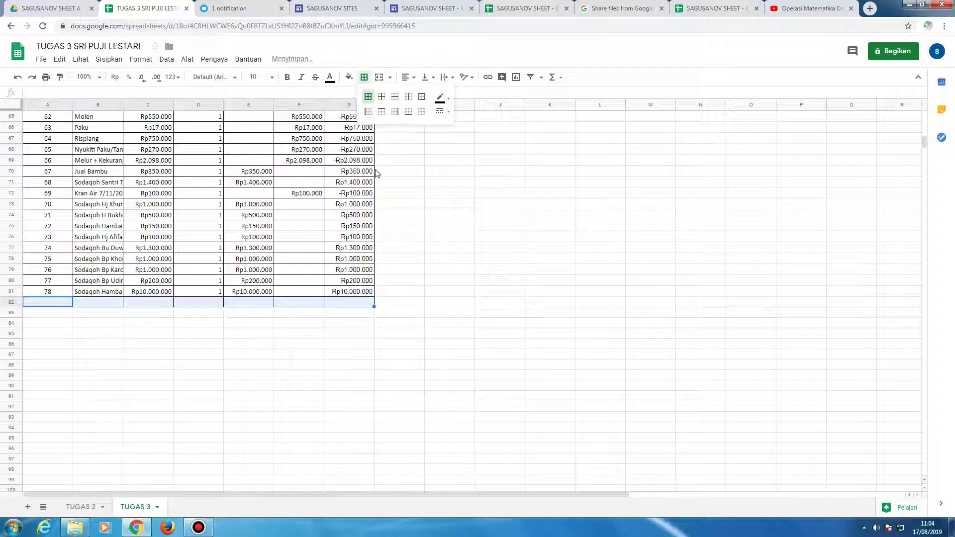
click(332, 305)
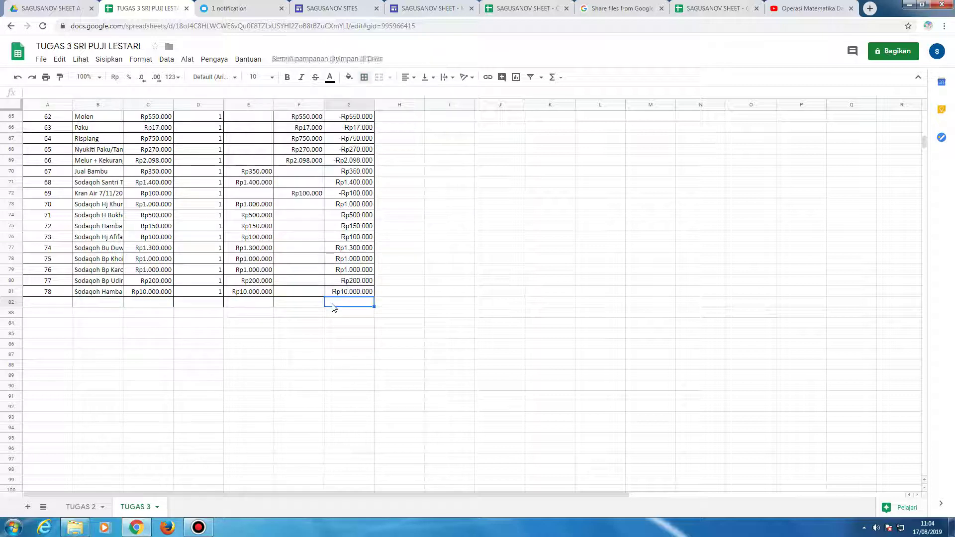
click(251, 305)
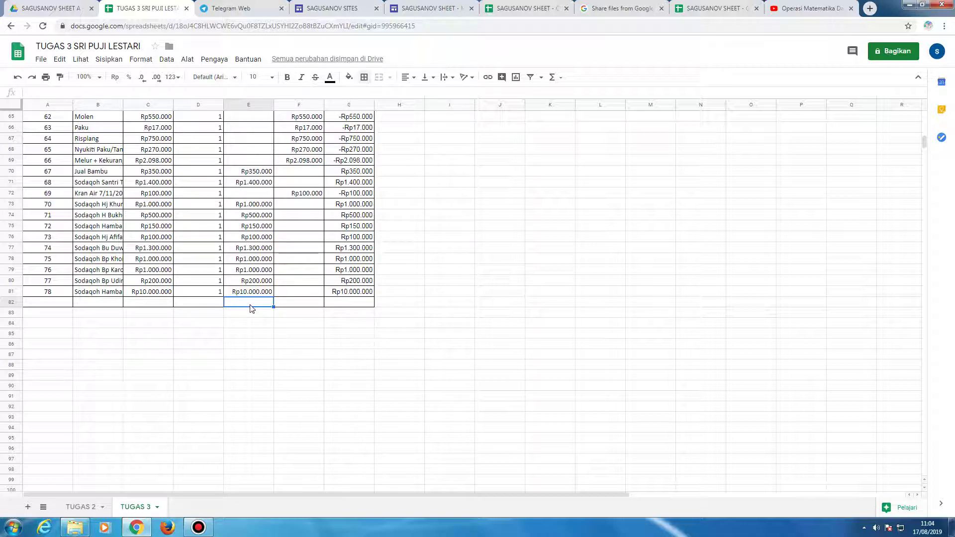
- Enter =SUM(E4:E81) in E82 so the Masuk total reads Rp47.117.000
text(=)
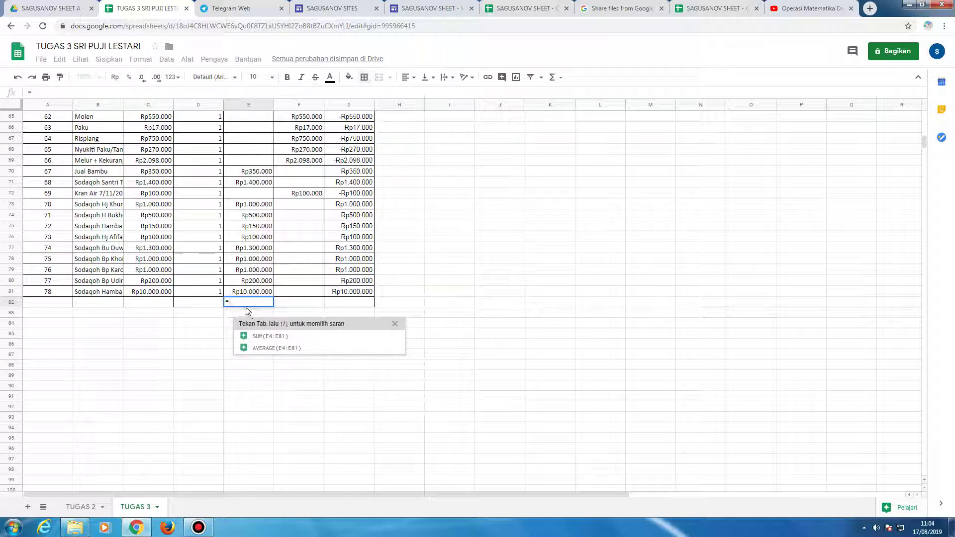
click(258, 341)
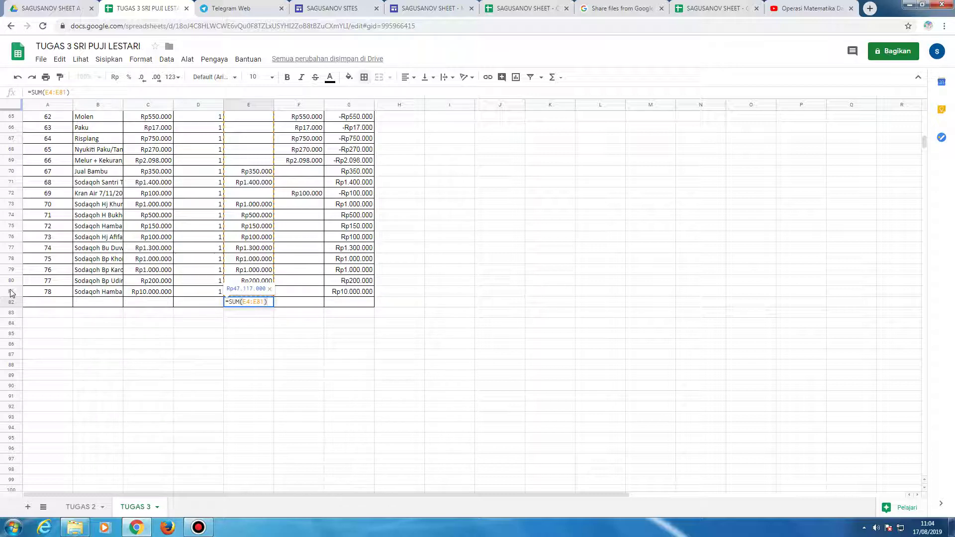
scroll(242, 254, up, 9)
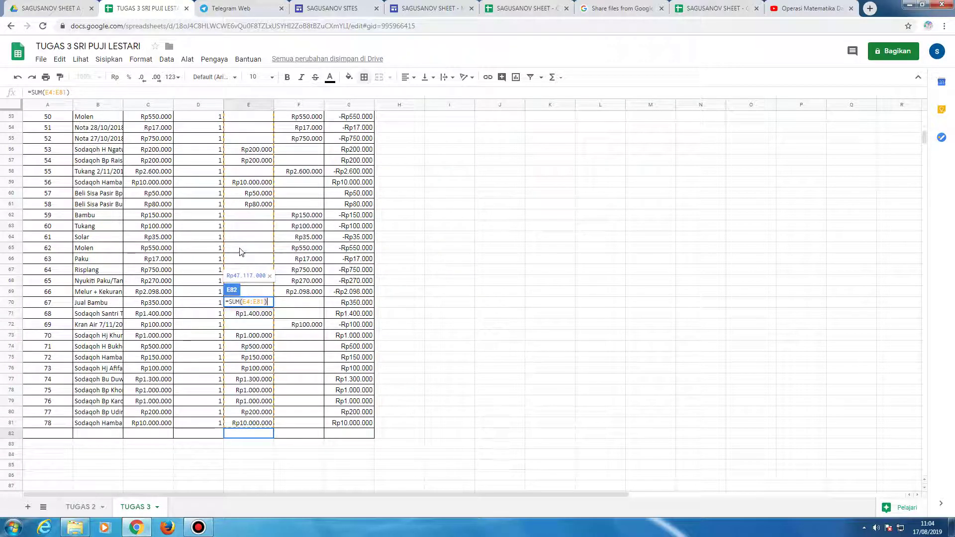
scroll(235, 247, up, 5)
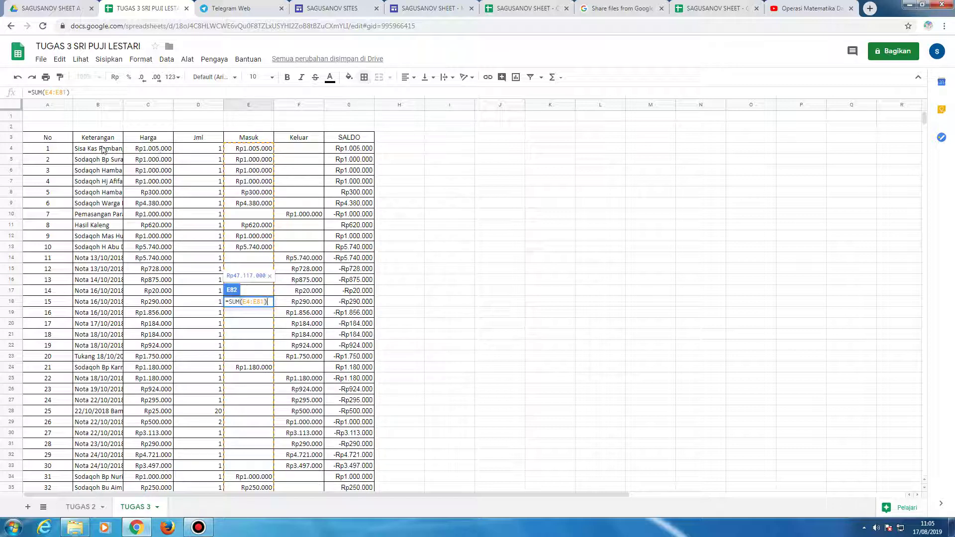
scroll(214, 306, down, 8)
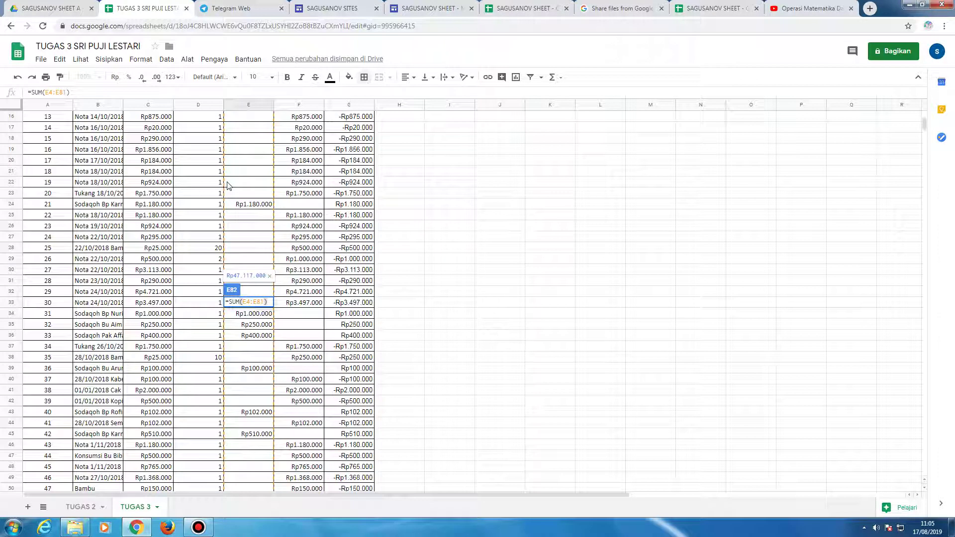
scroll(214, 306, down, 2)
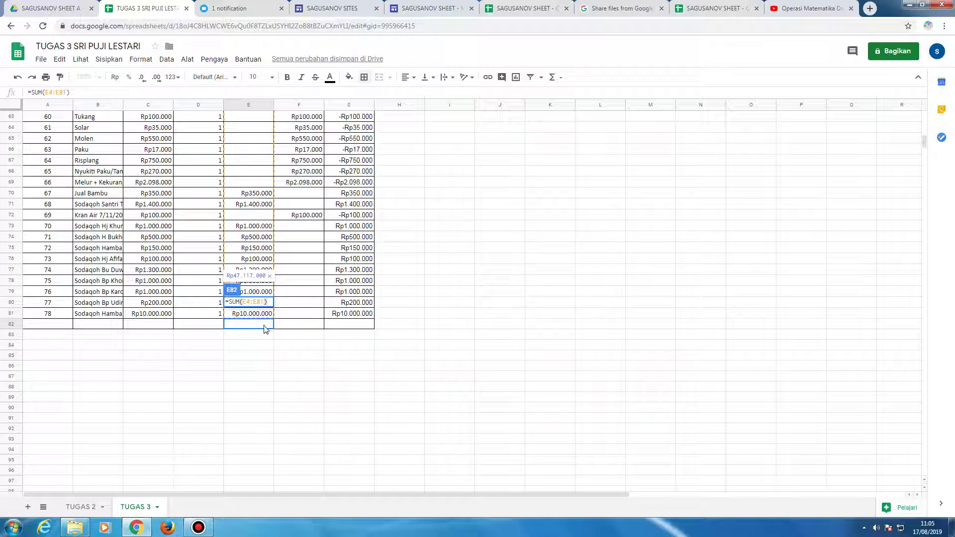
key(Return)
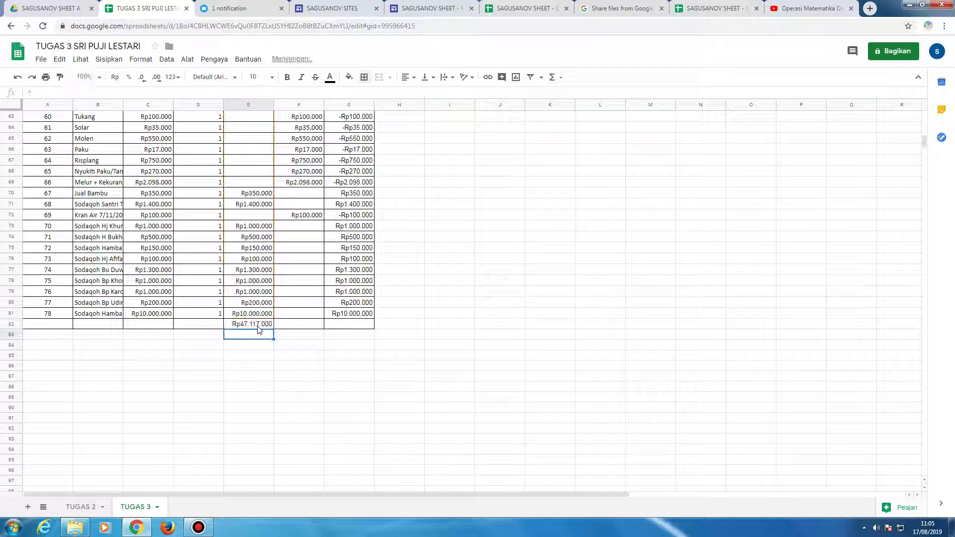
click(258, 327)
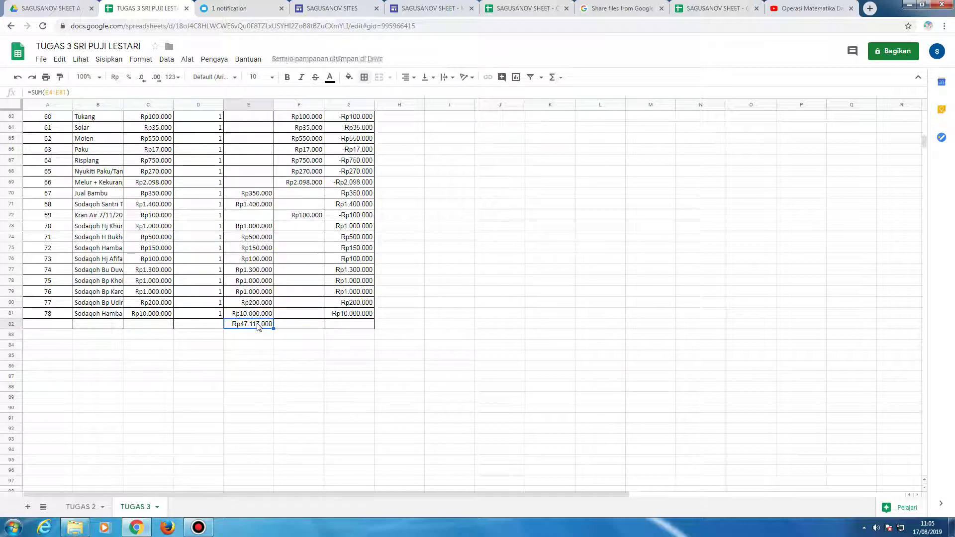
right_click(258, 327)
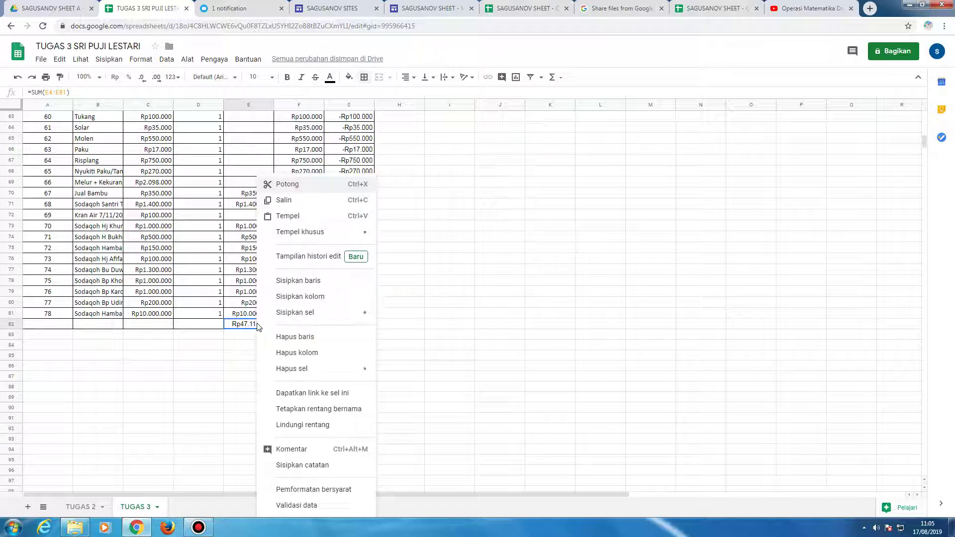
click(235, 357)
click(295, 324)
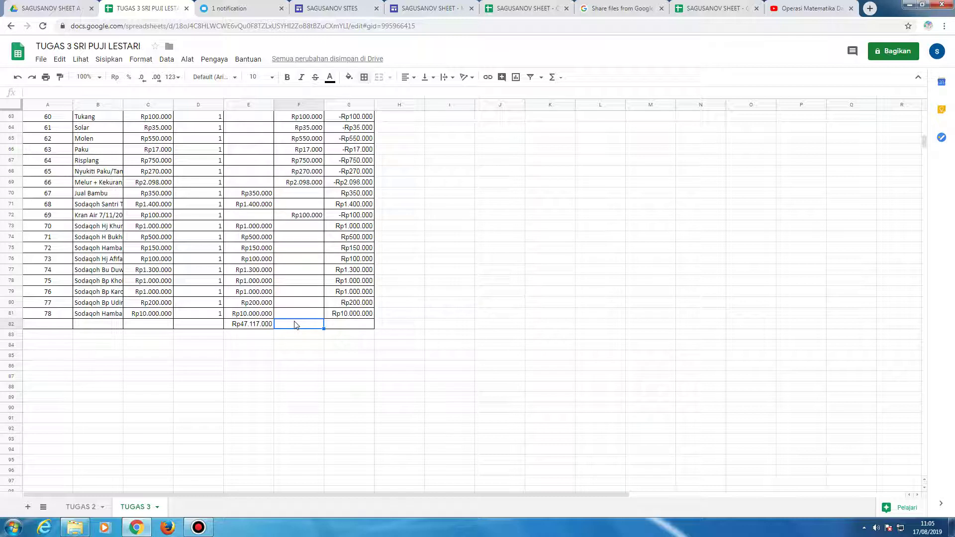
- Total the Keluar column in F82 with =SUM(F4:F81)
text(=)
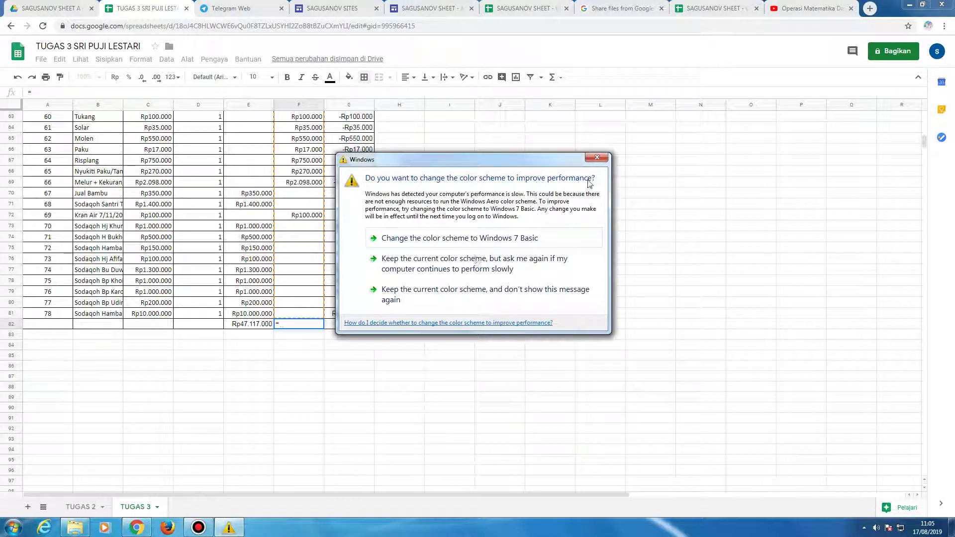
click(597, 157)
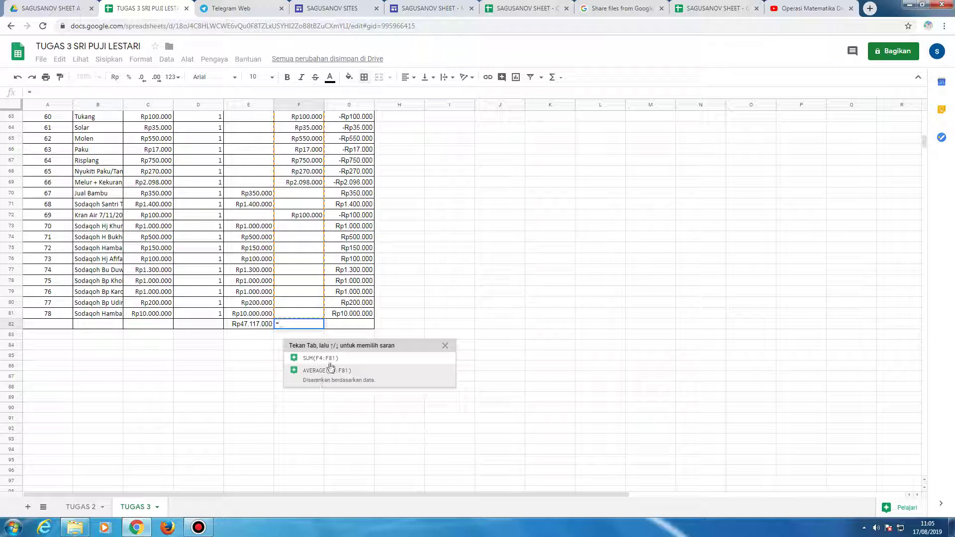
click(309, 360)
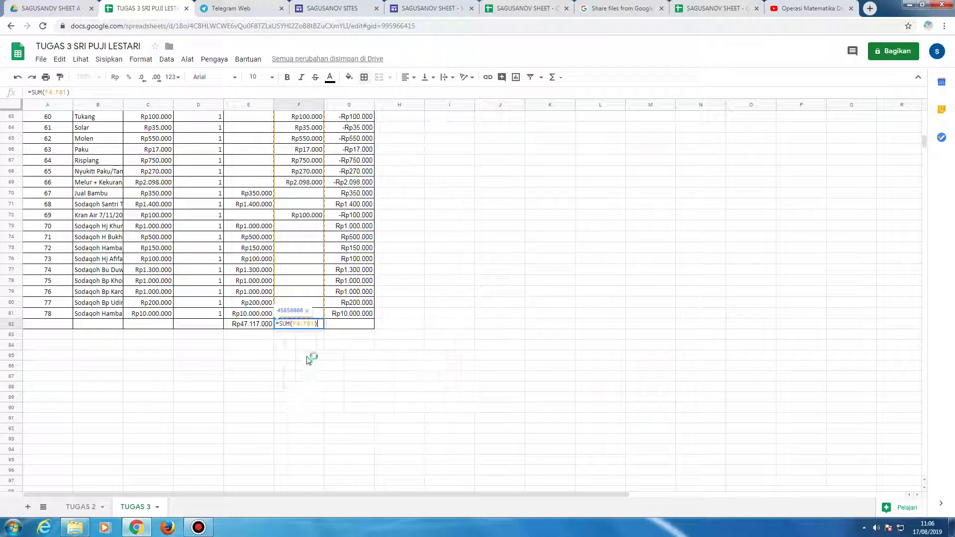
key(Return)
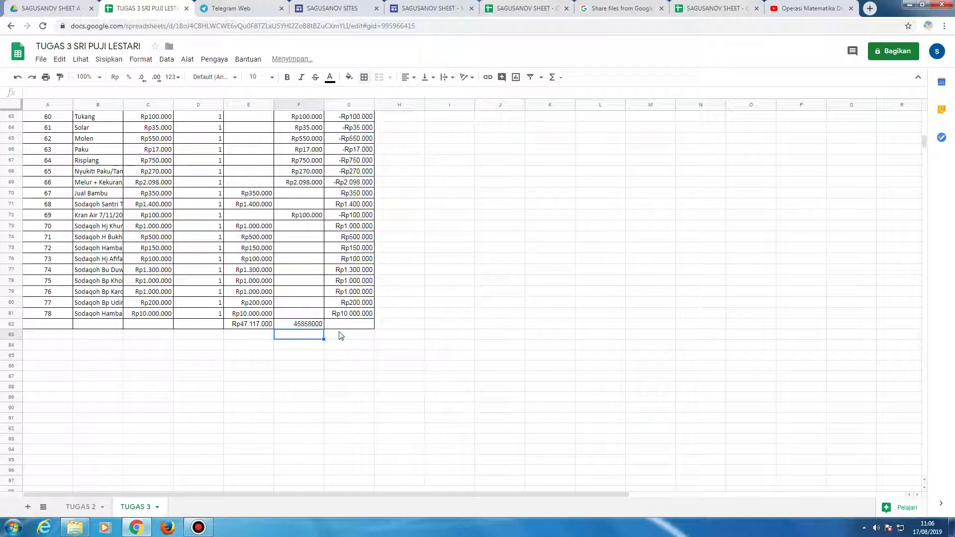
click(309, 327)
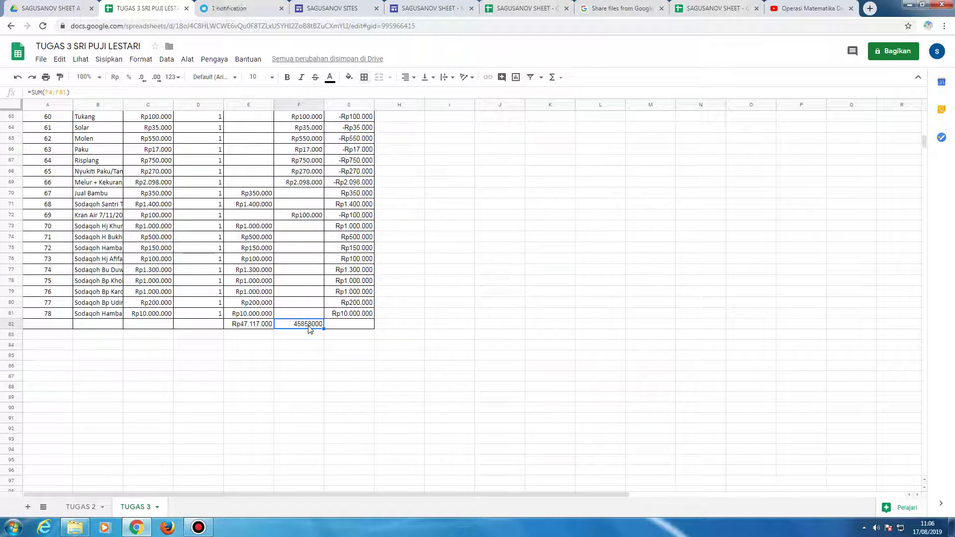
- Total the SALDO column in G82 with =SUM(G4:G81), giving Rp1.259.000
click(341, 326)
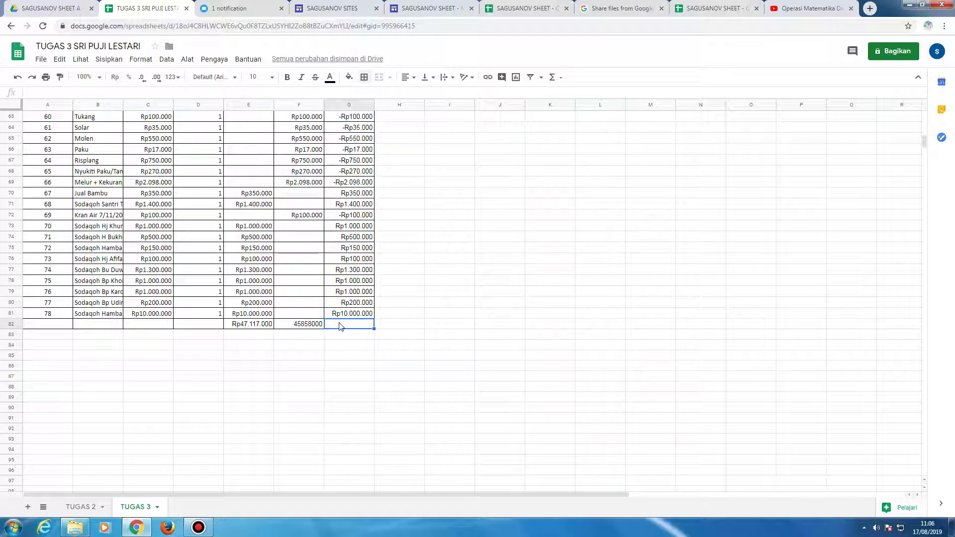
text(=)
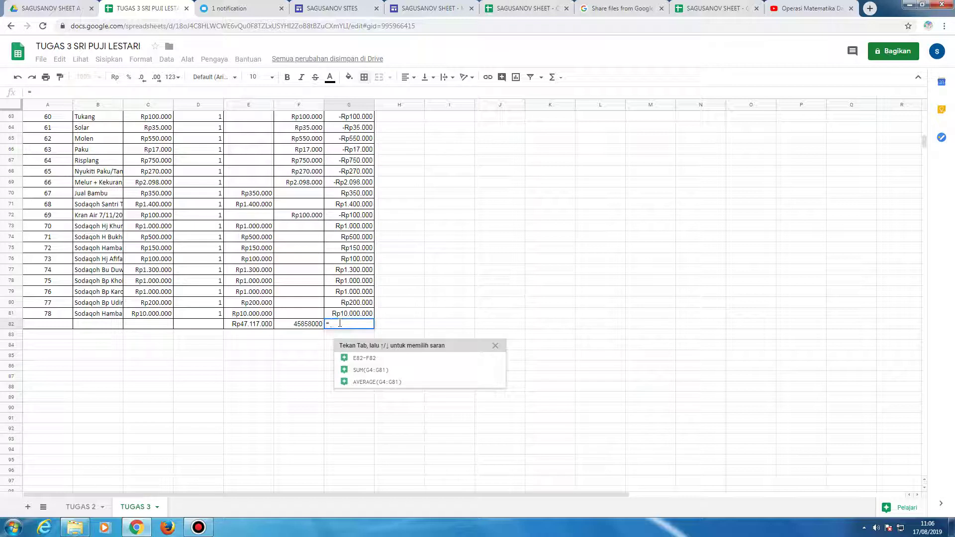
click(367, 382)
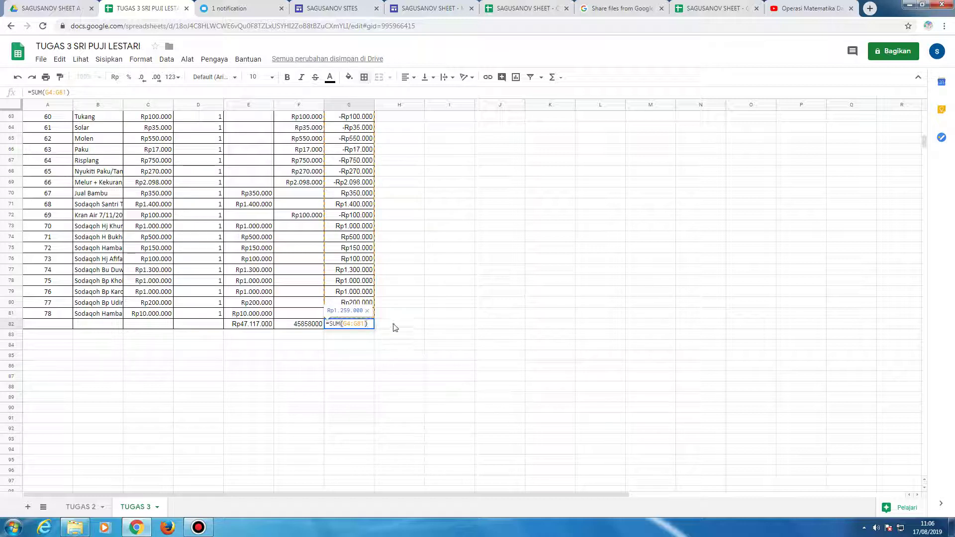
key(Return)
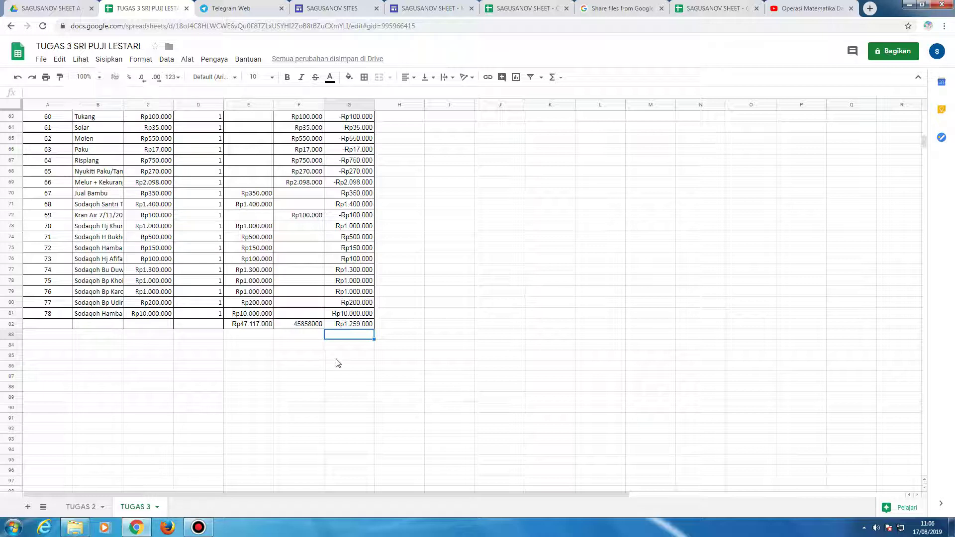
- Format F82 as rupiah currency with no decimal places, showing Rp45.858.000
click(305, 326)
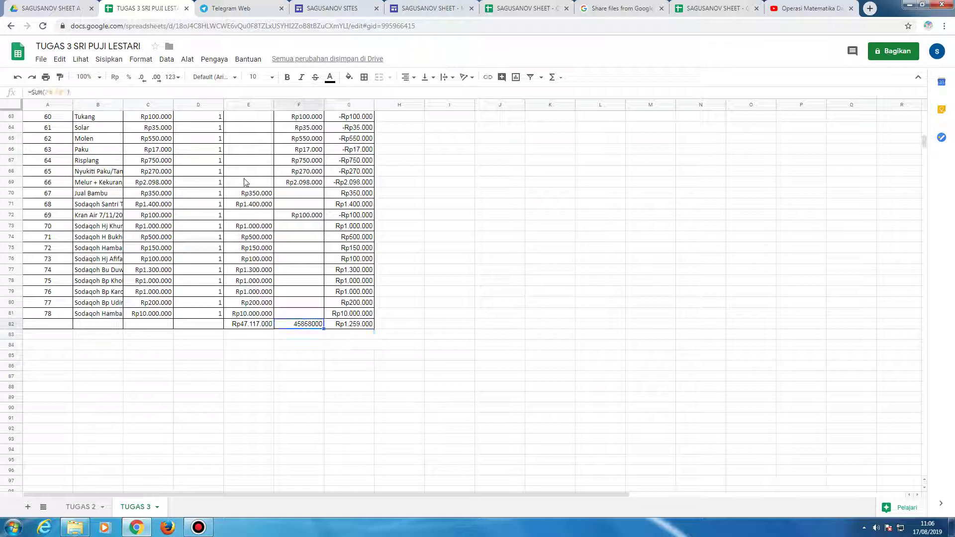
click(115, 77)
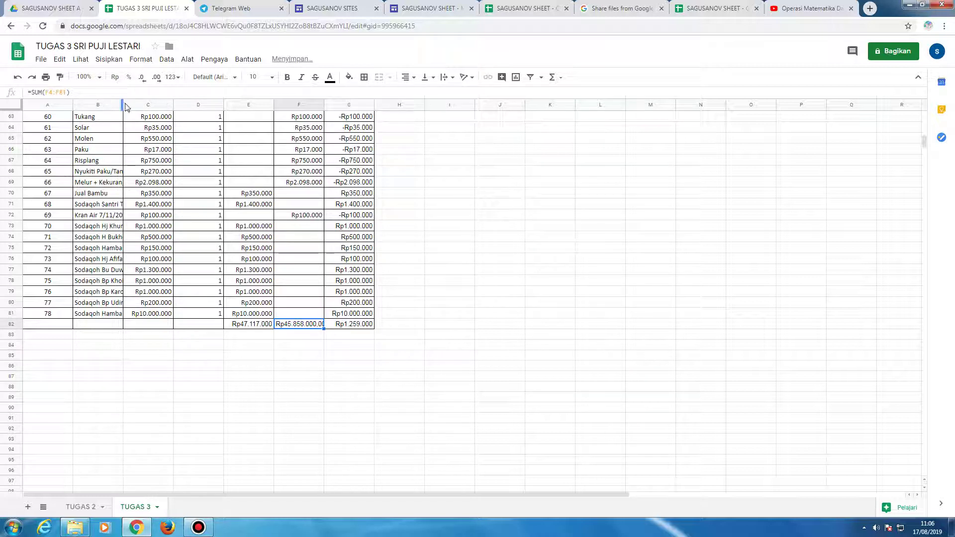
click(143, 80)
click(143, 79)
click(452, 335)
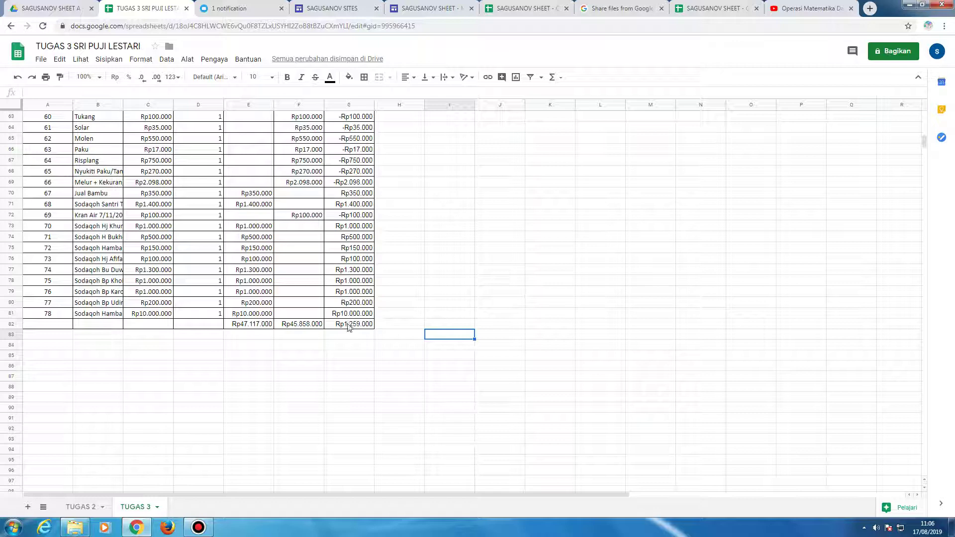
- Type 'LAPORAN PENERIMAAN DAN PENGELUARAN MASJID NURUL IMAN' into cell A1, replacing earlier draft wording
scroll(348, 326, up, 8)
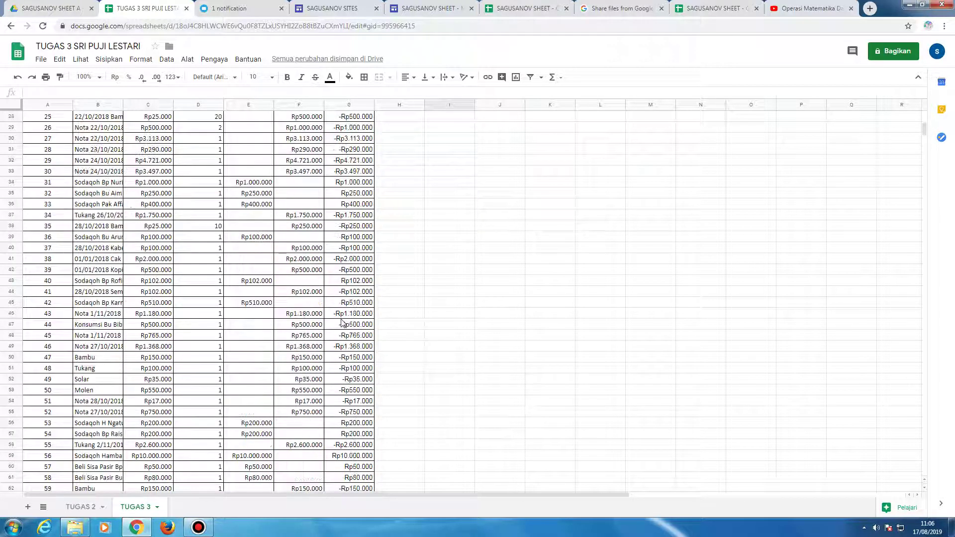
scroll(343, 322, up, 9)
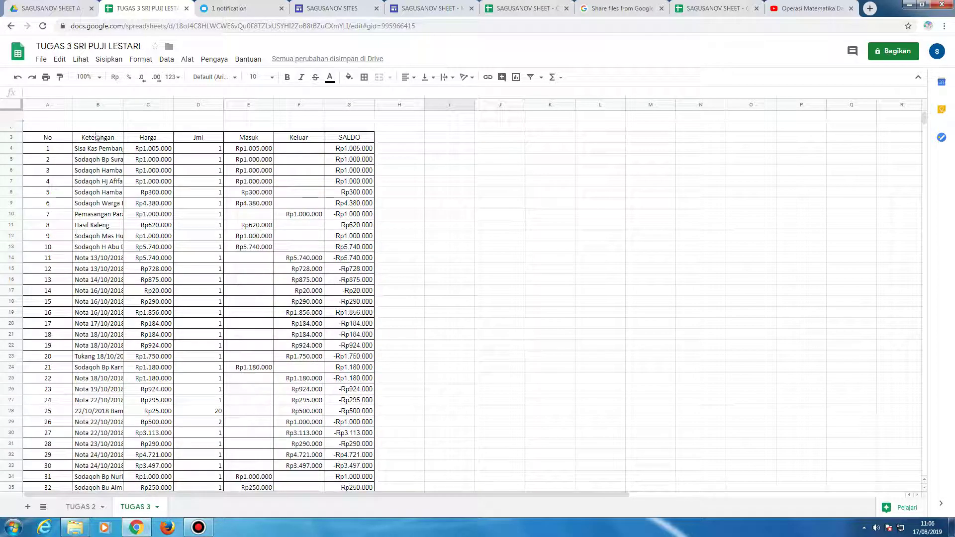
click(32, 119)
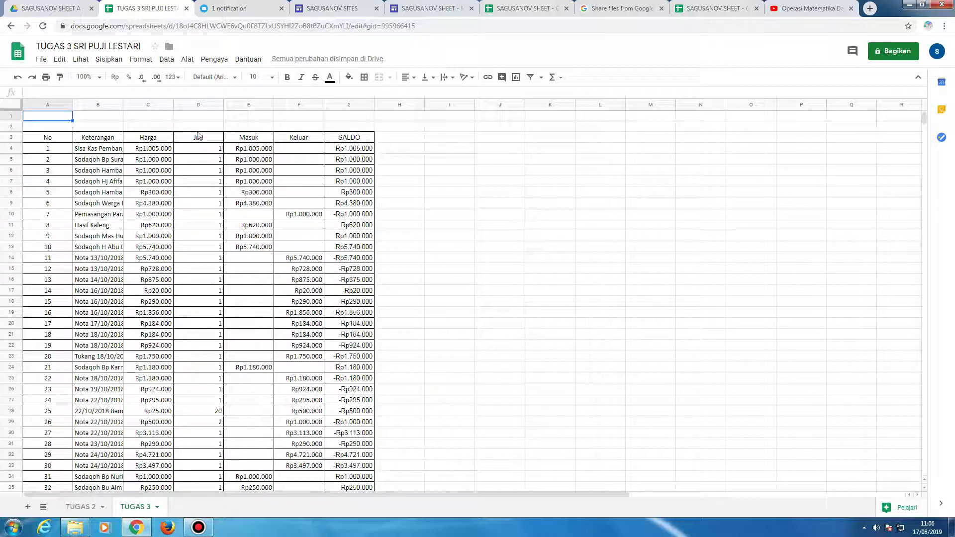
text(laporan)
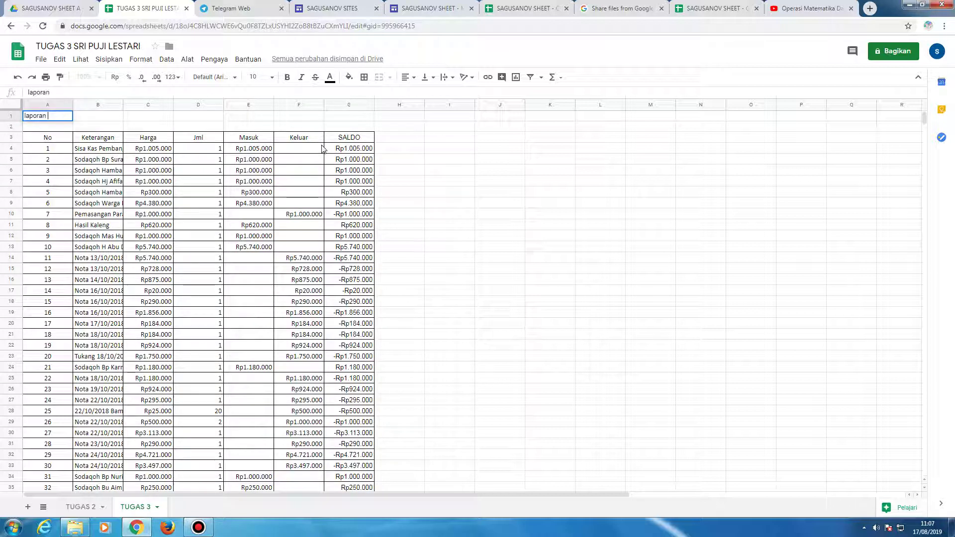
key(BackSpace)
key(BackSpace)
key(BackSpace)
key(BackSpace)
key(BackSpace)
key(BackSpace)
key(BackSpace)
key(BackSpace)
text(LAPORAN KE)
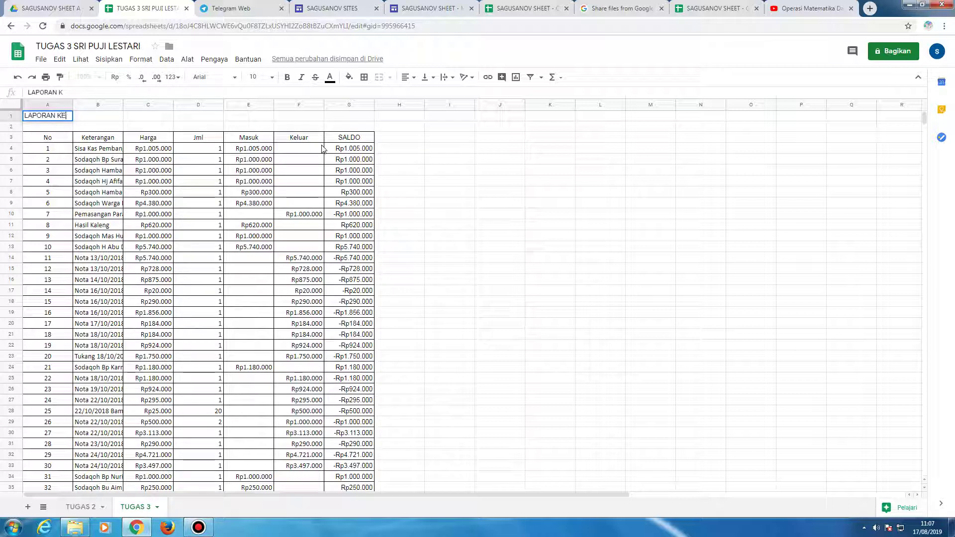
text(UANGAN)
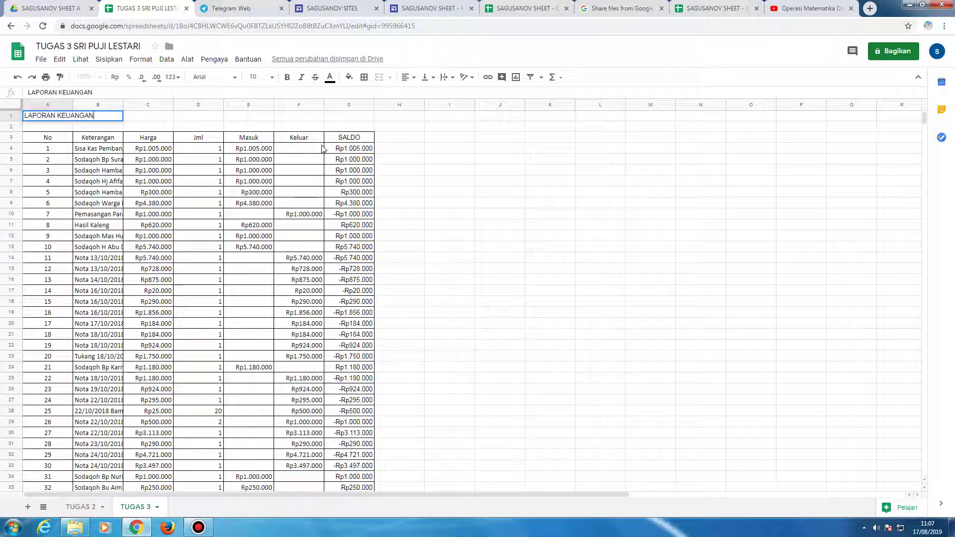
key(BackSpace)
key(BackSpace)
key(BackSpace)
key(BackSpace)
key(BackSpace)
key(BackSpace)
key(BackSpace)
key(BackSpace)
text(PENERIMAAN DAN PEN)
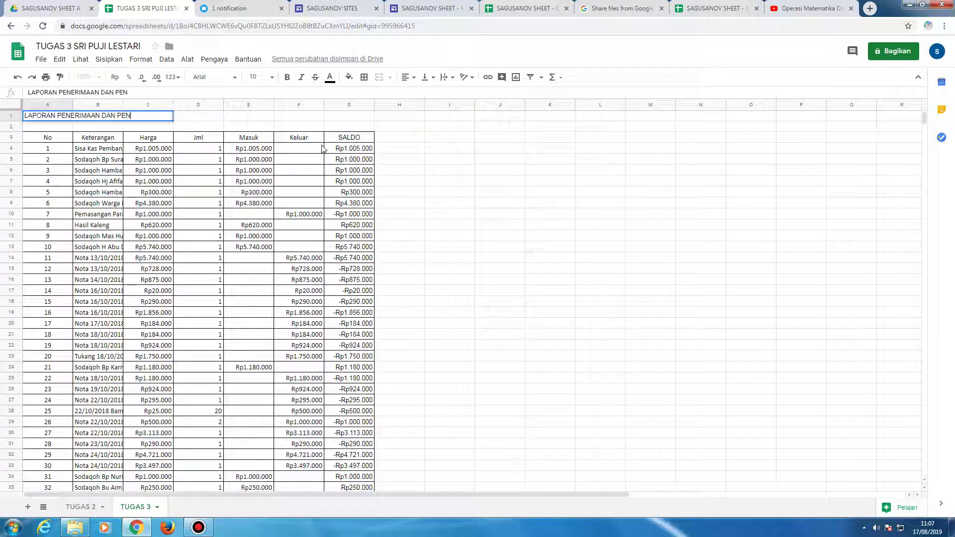
text(GELUARAN MASJI)
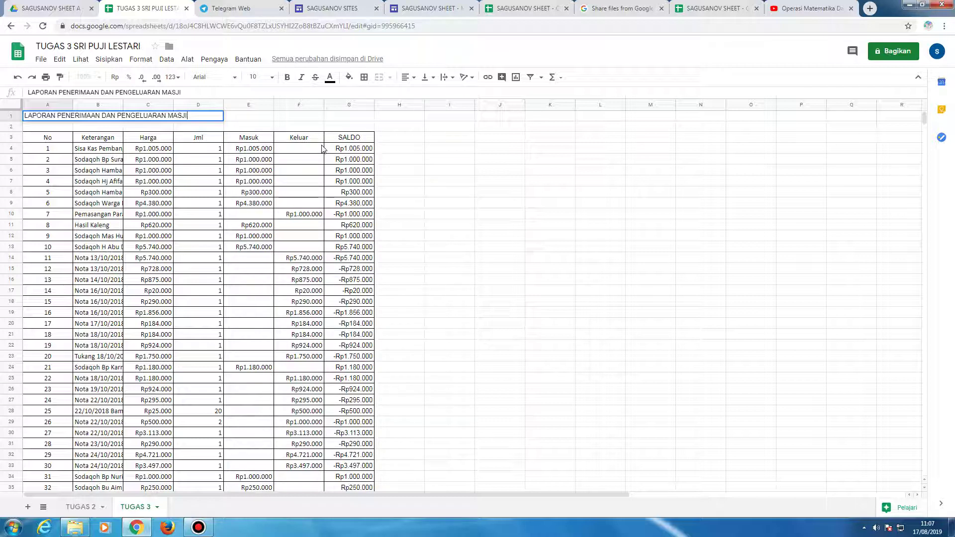
text(D NURUL IMAN)
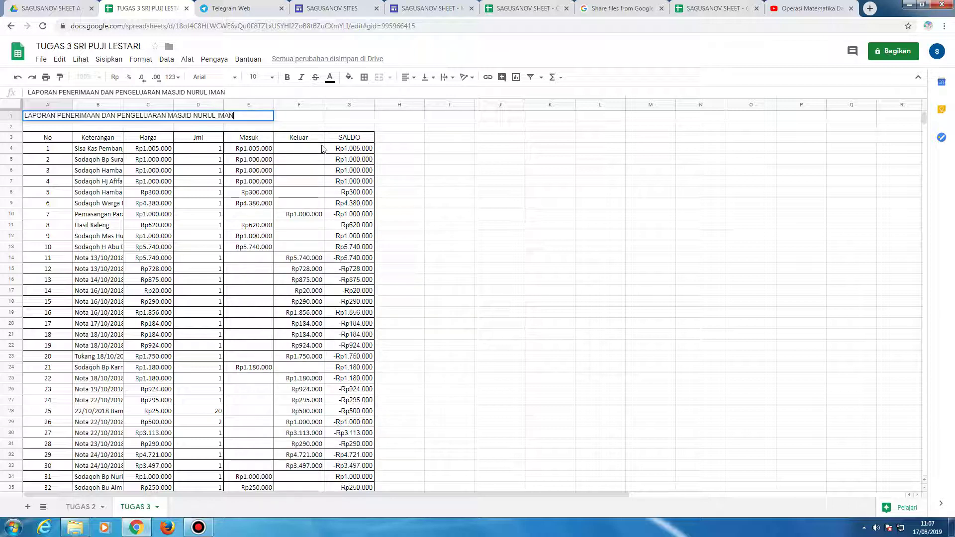
click(316, 117)
- Merge cells A1 to G1 into a single title cell
click(38, 117)
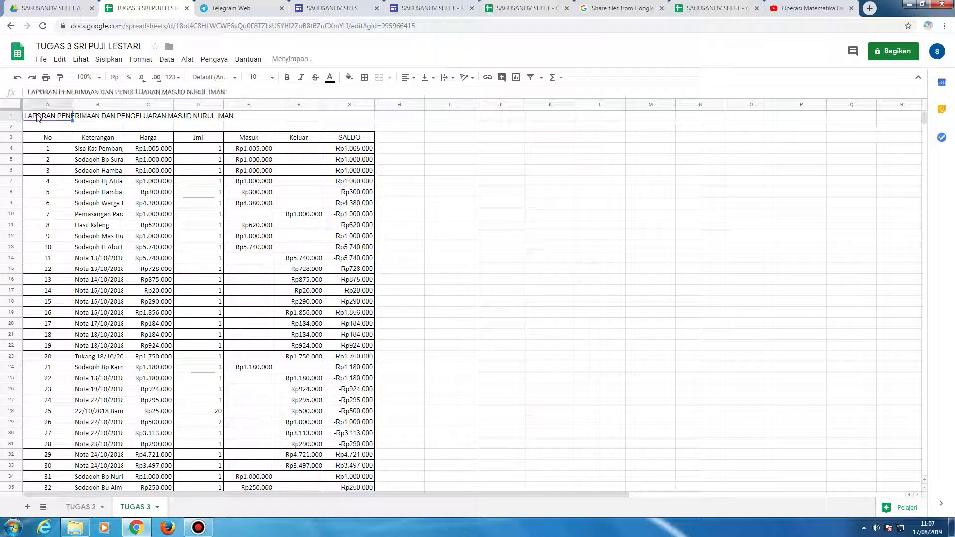
key(shift+Right)
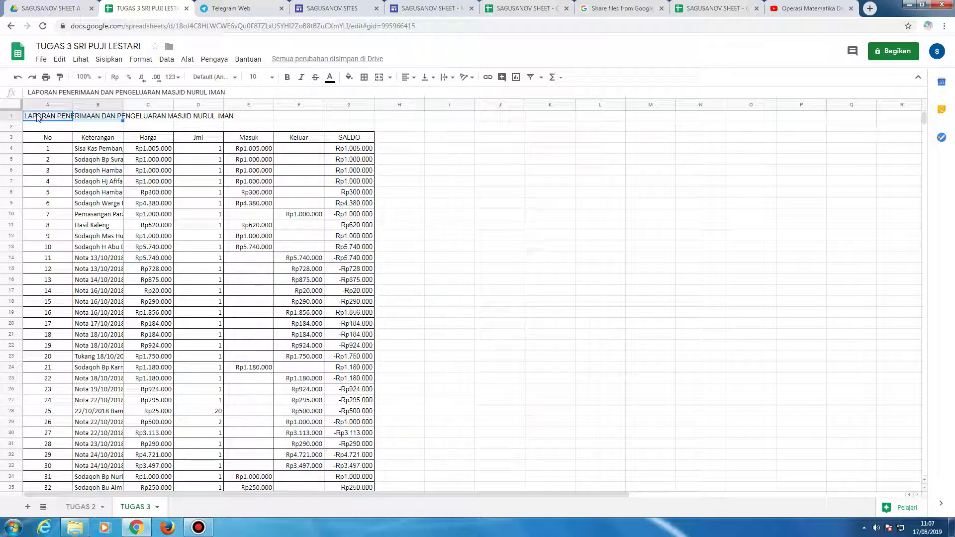
key(shift+Right)
key(shift+Right)
key(shift+Right)
key(shift+Right)
key(shift+Right)
key(shift+Right)
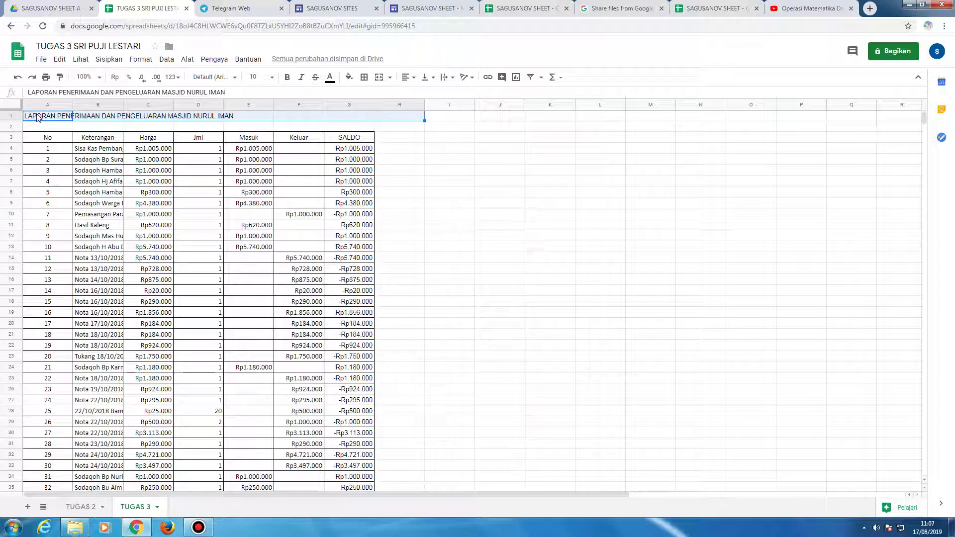
key(shift+Left)
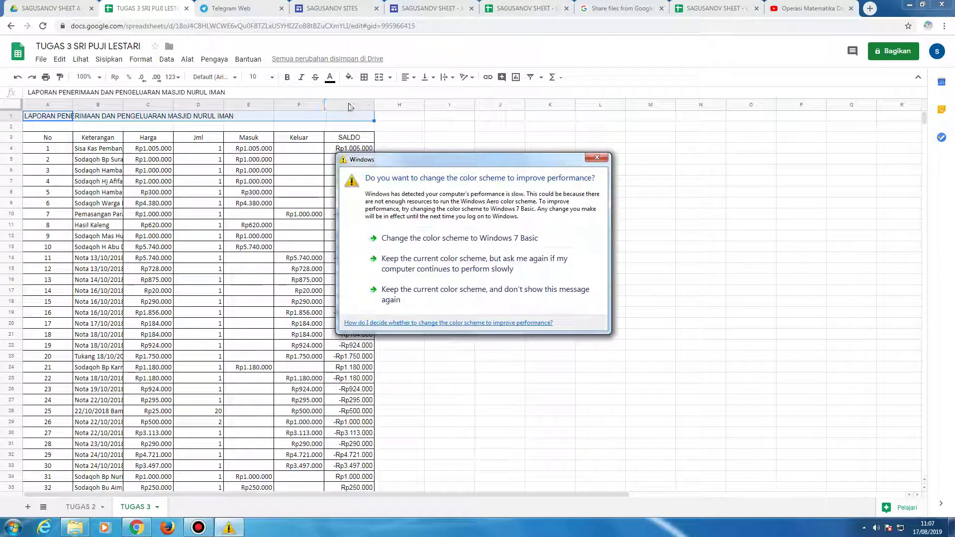
click(599, 160)
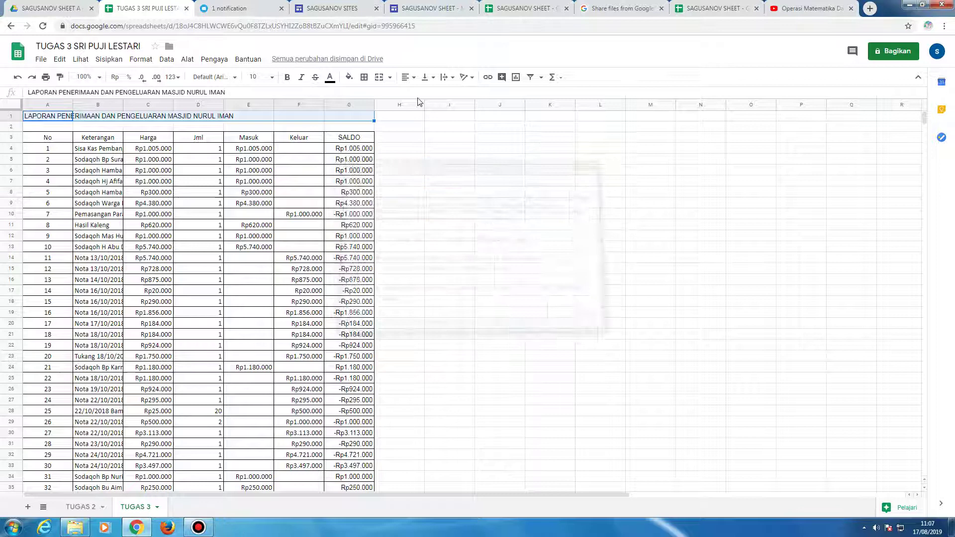
click(379, 78)
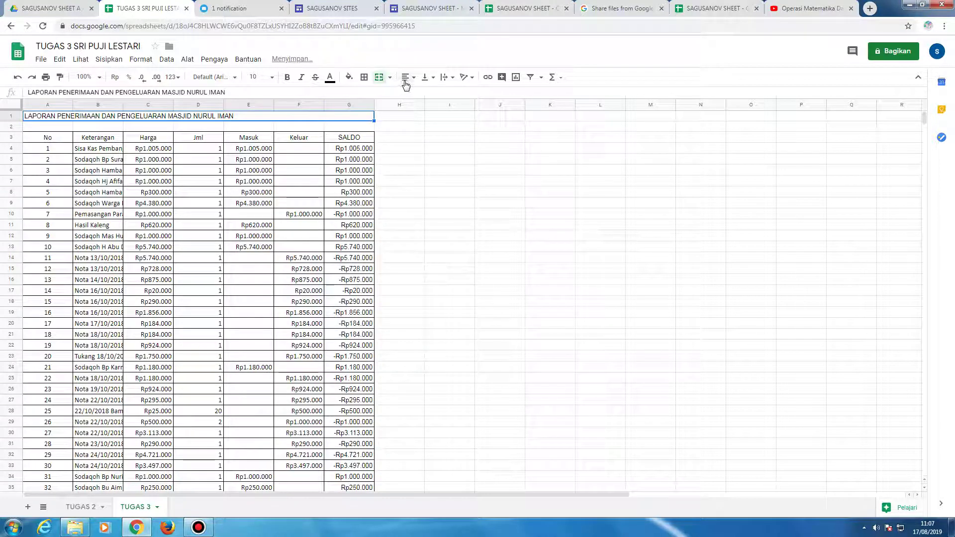
- Centre the title horizontally in the merged A1:G1 cell
click(407, 77)
click(420, 95)
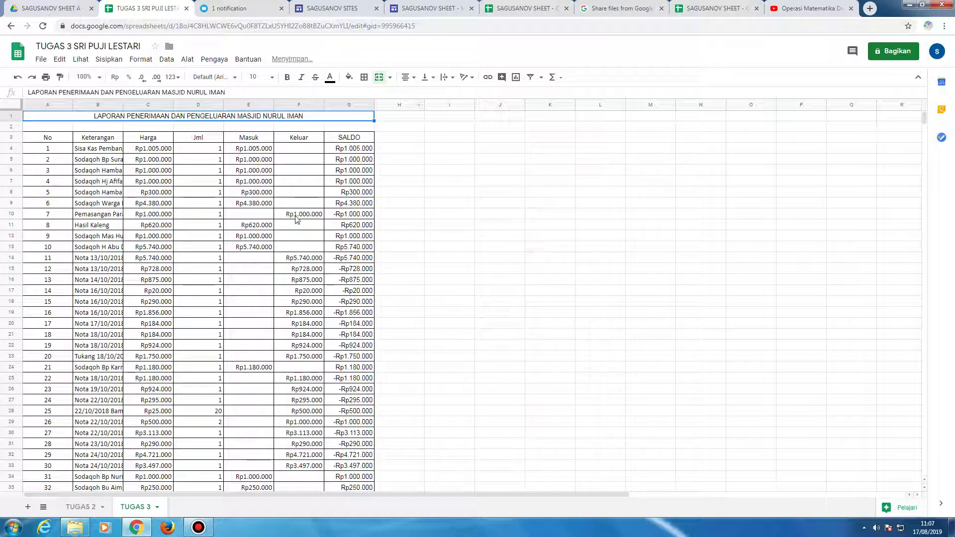
scroll(298, 219, down, 6)
scroll(304, 209, down, 1)
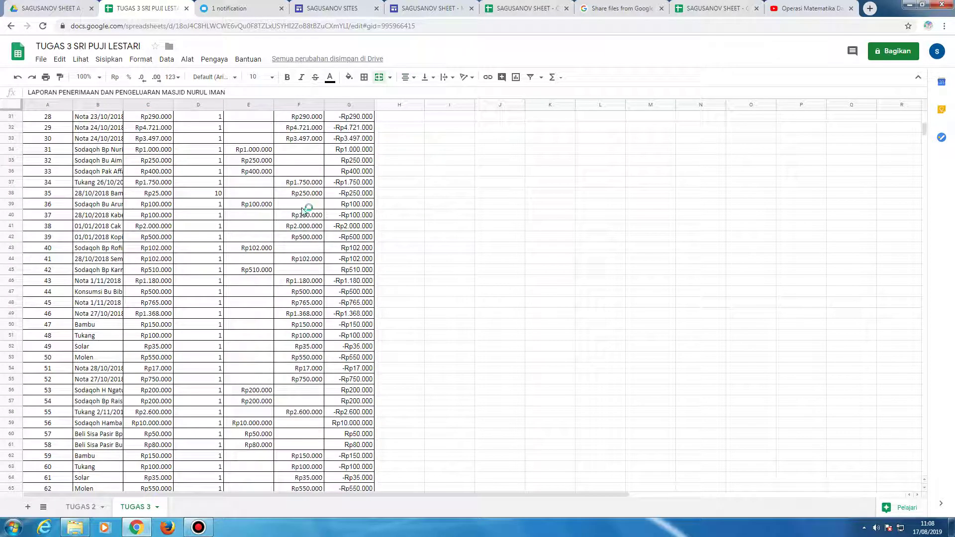
scroll(304, 209, down, 12)
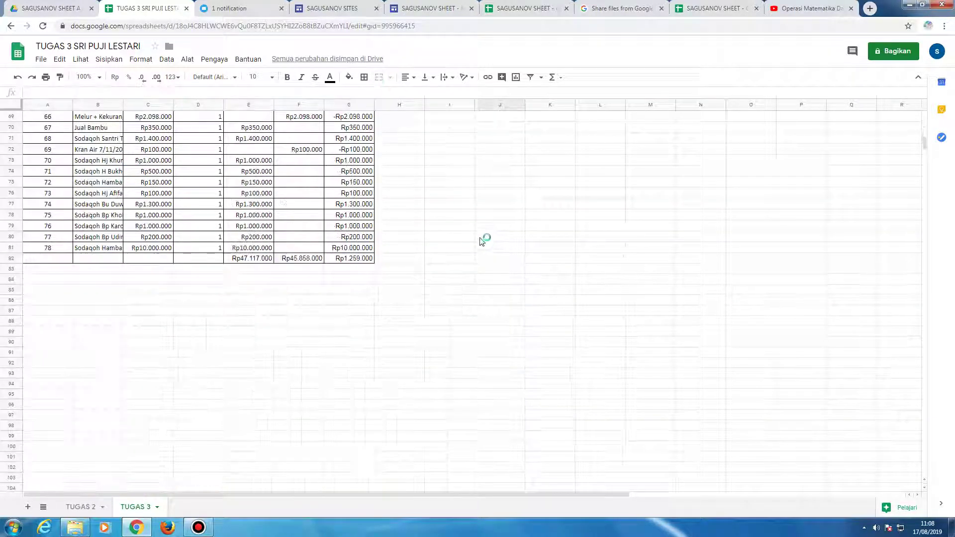
scroll(477, 249, down, 1)
scroll(477, 252, up, 13)
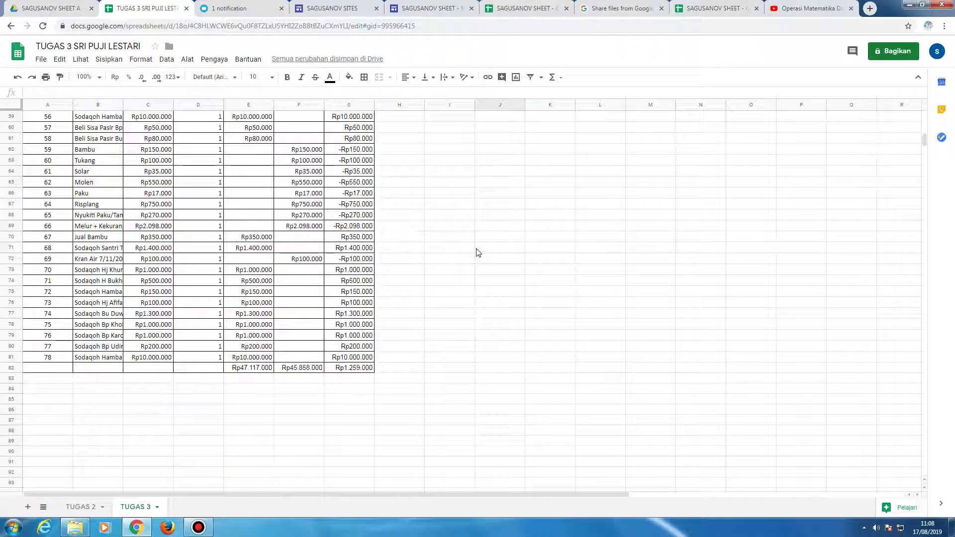
scroll(476, 252, up, 10)
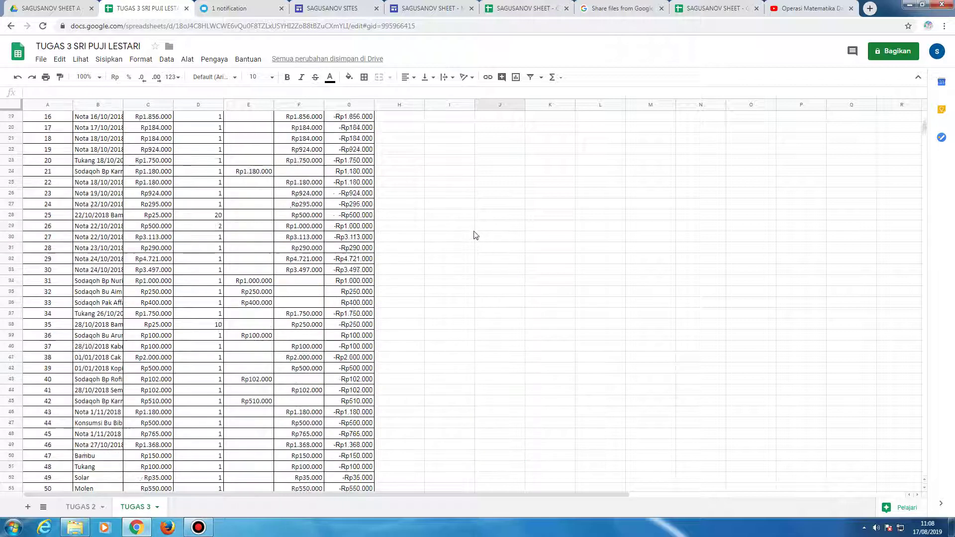
- Open the reference workbook's TUGAS 2 sheet and inspect the first Debet value's formula
click(534, 13)
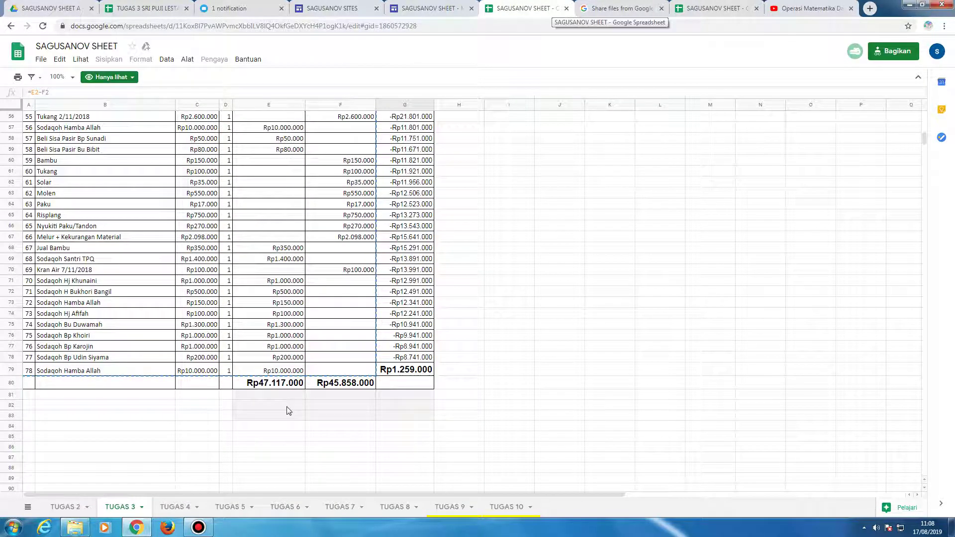
click(74, 508)
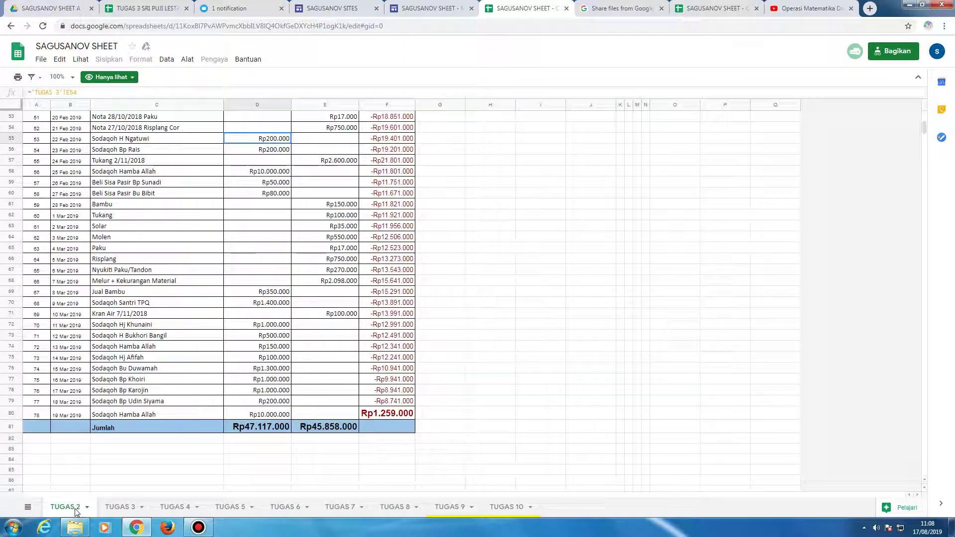
scroll(145, 382, up, 5)
scroll(144, 383, up, 12)
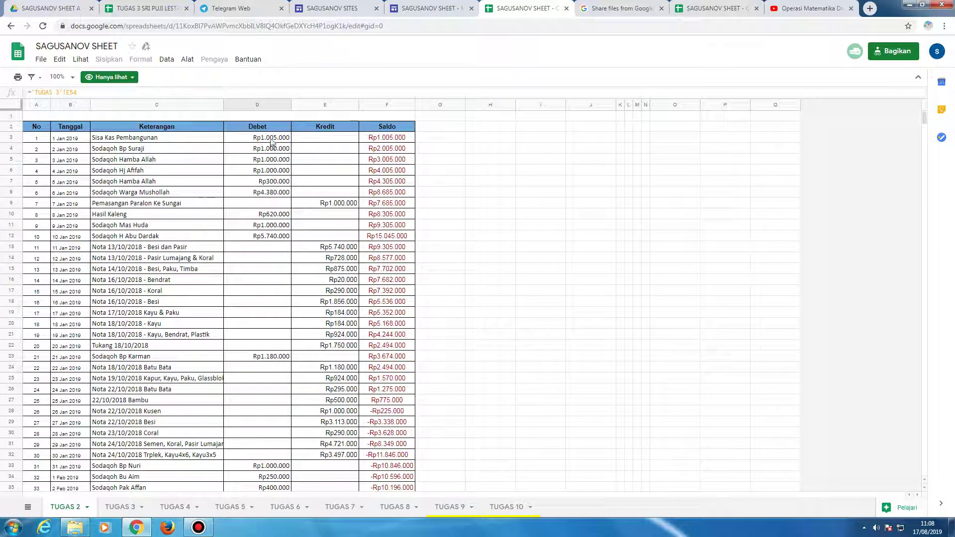
click(271, 141)
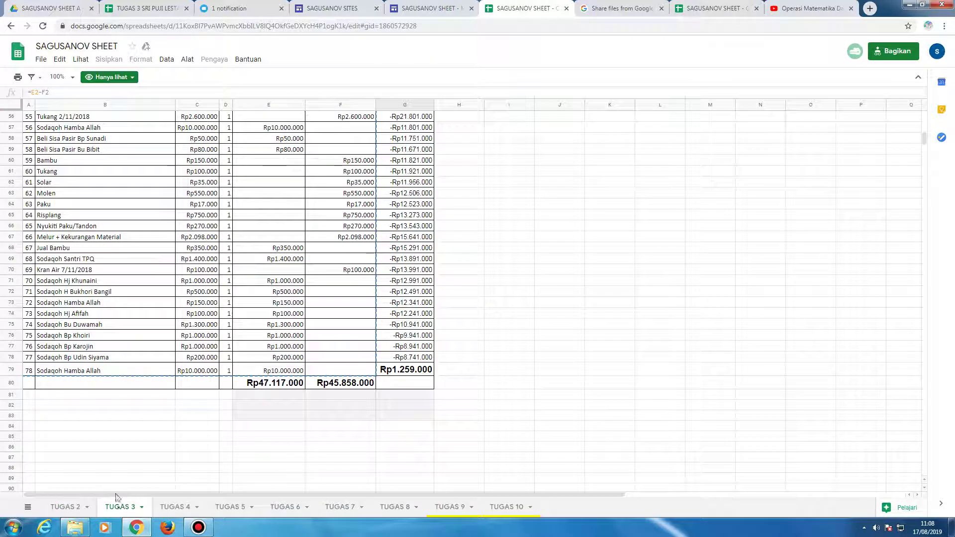
scroll(114, 402, up, 15)
scroll(113, 402, up, 3)
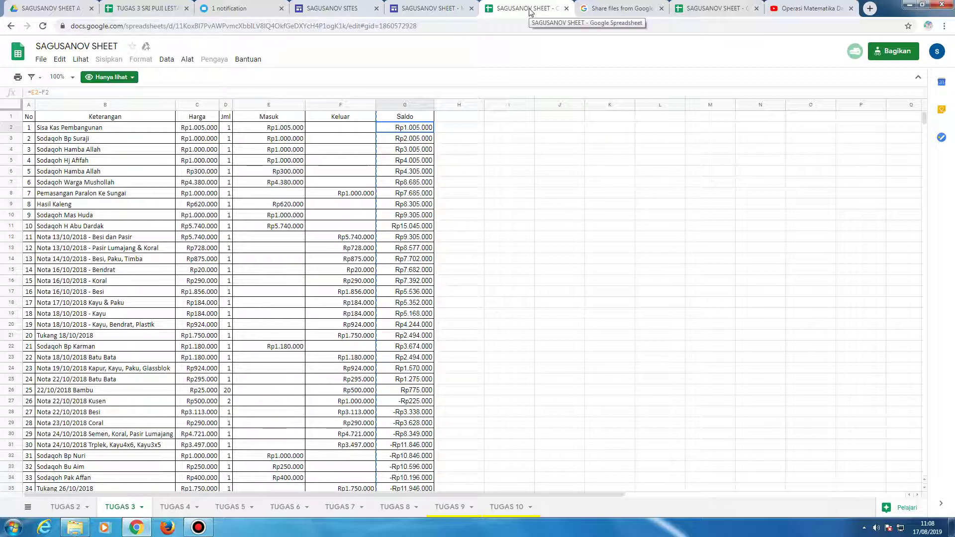
click(65, 507)
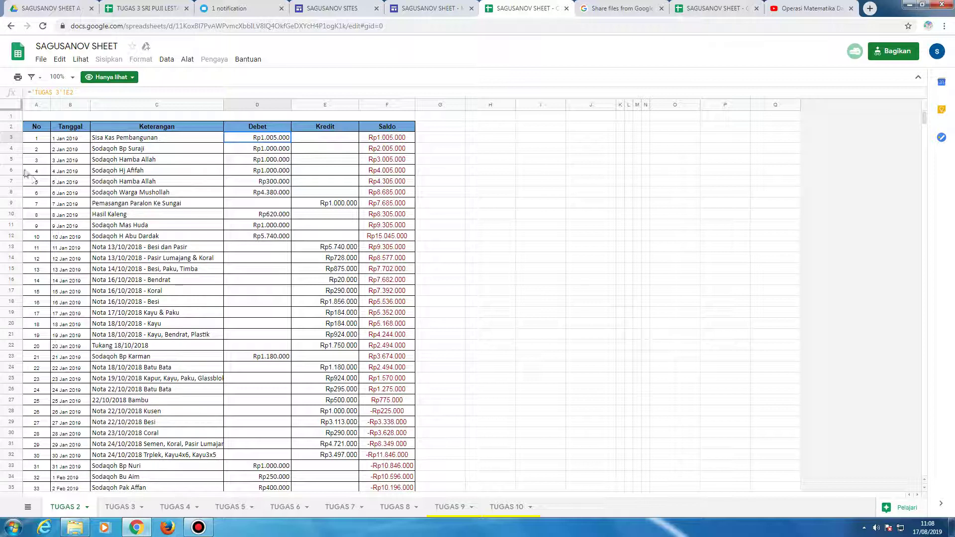
- Copy the No, Tanggal and Keterangan range, rows 2–81, then return to the working file
click(30, 130)
drag(34, 131, 214, 423)
right_click(194, 374)
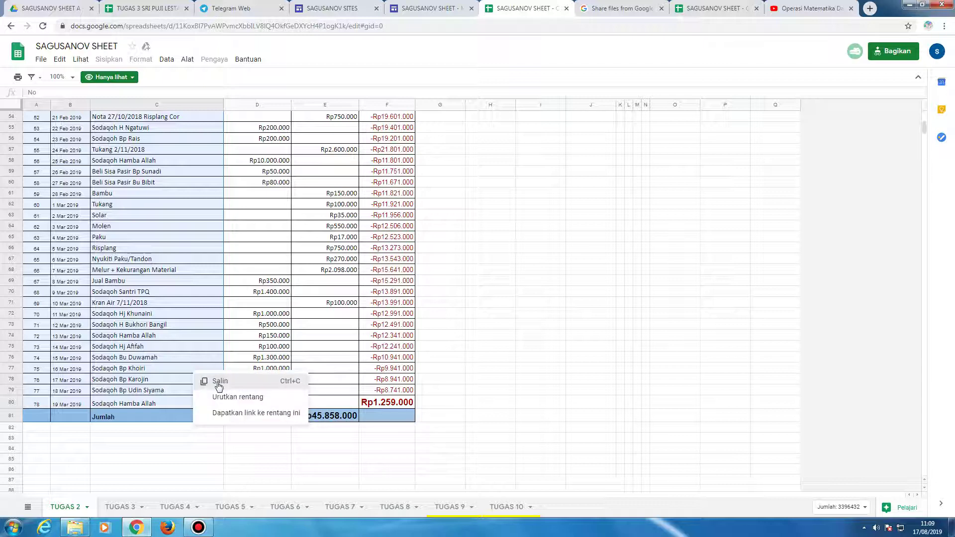
click(210, 382)
click(138, 14)
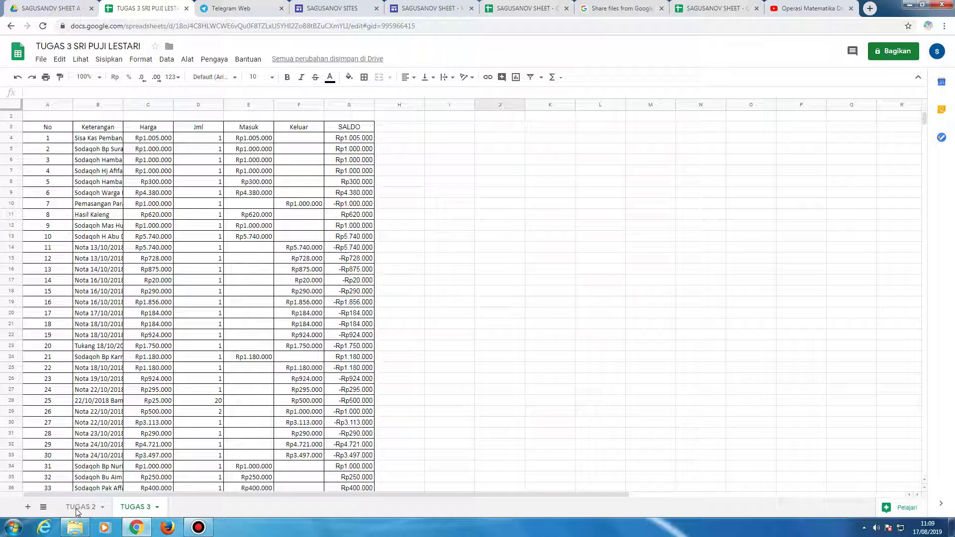
- Paste the copied No–Keterangan table into TUGAS 2 starting at A3
click(78, 507)
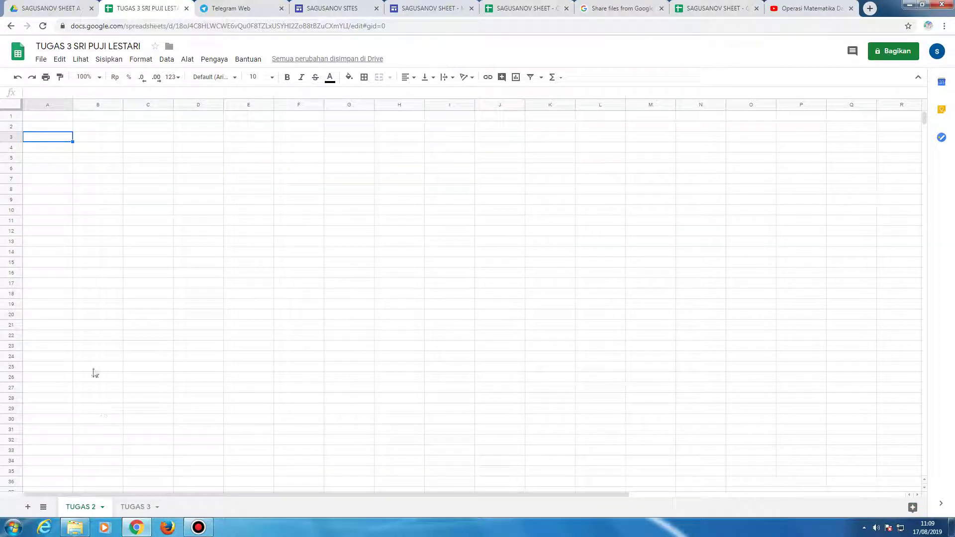
right_click(35, 138)
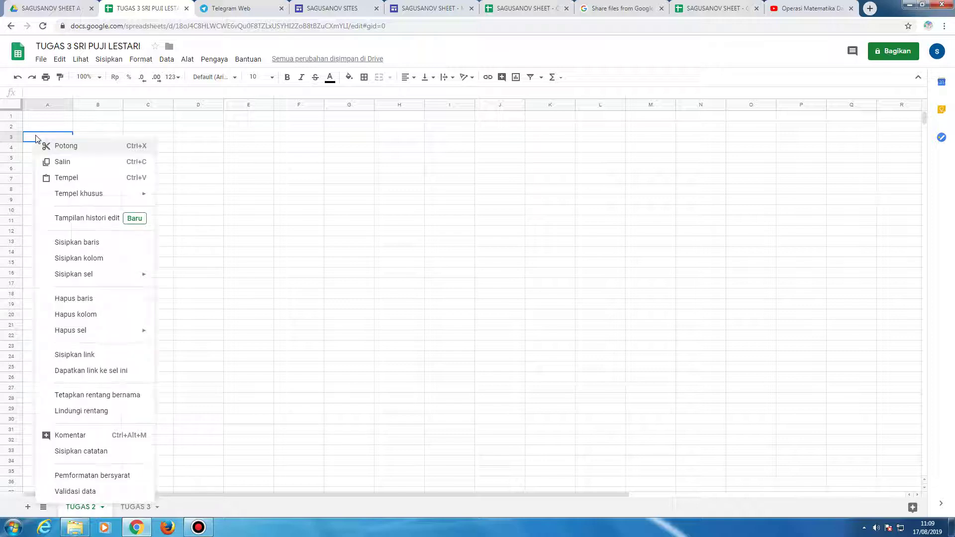
click(67, 179)
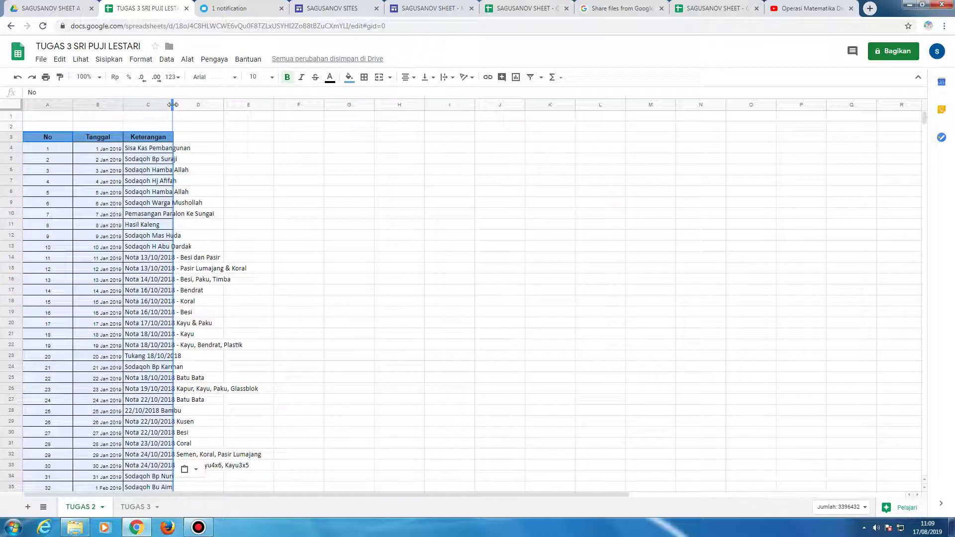
- Widen column C on TUGAS 2 and column B on TUGAS 3, then view SAGUSANOV SHEET
drag(172, 105, 269, 131)
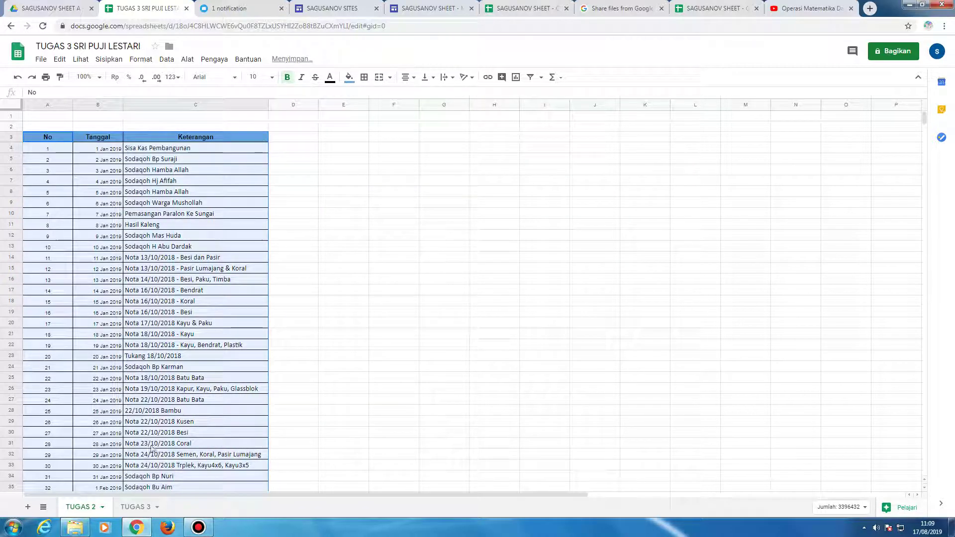
click(135, 507)
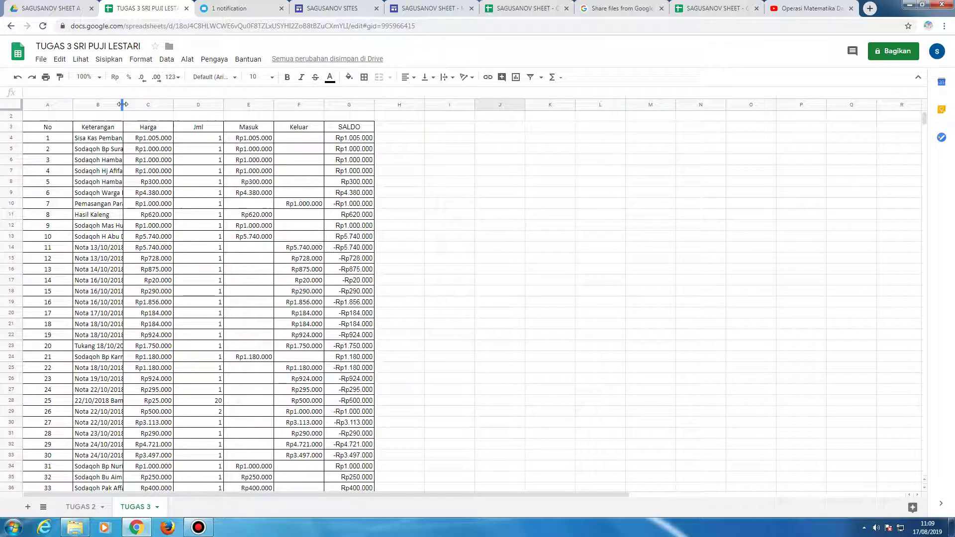
drag(123, 104, 232, 120)
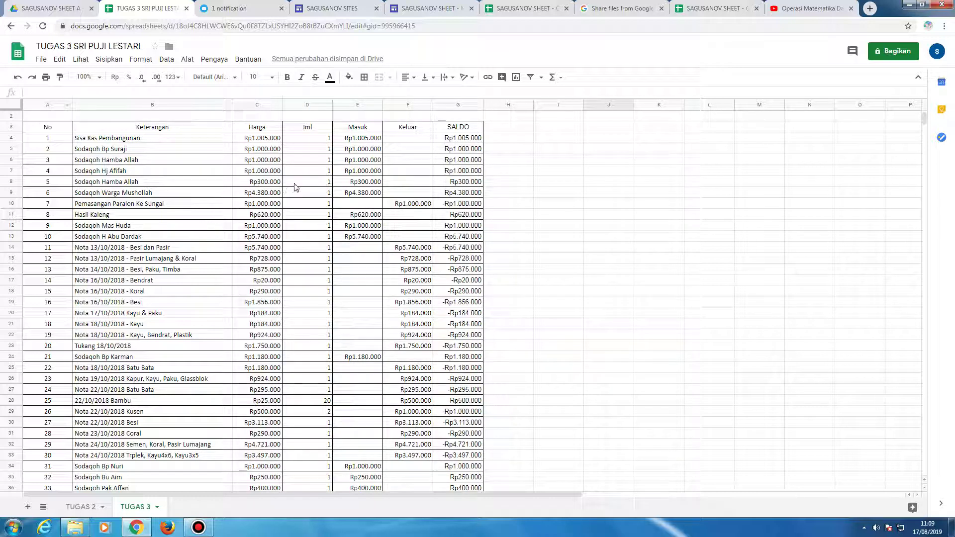
click(527, 10)
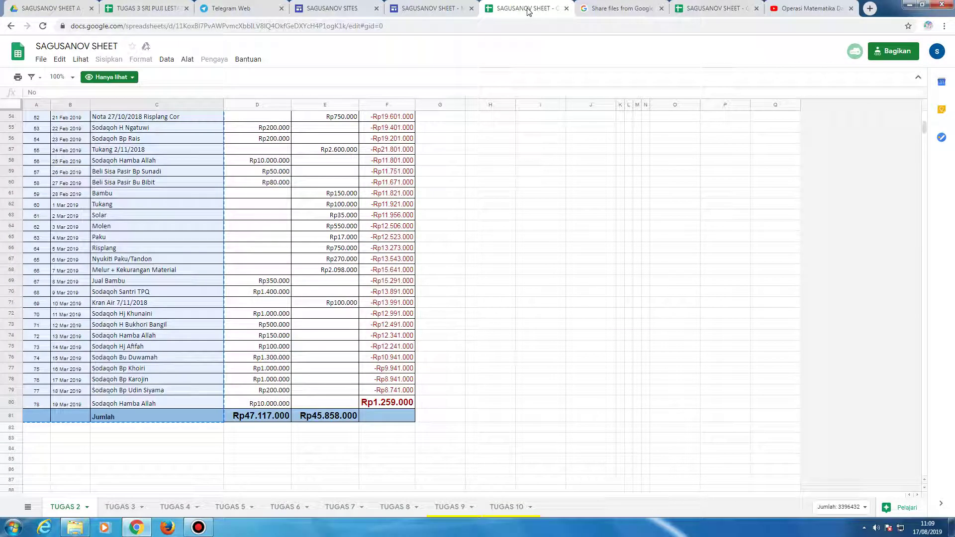
scroll(797, 261, up, 10)
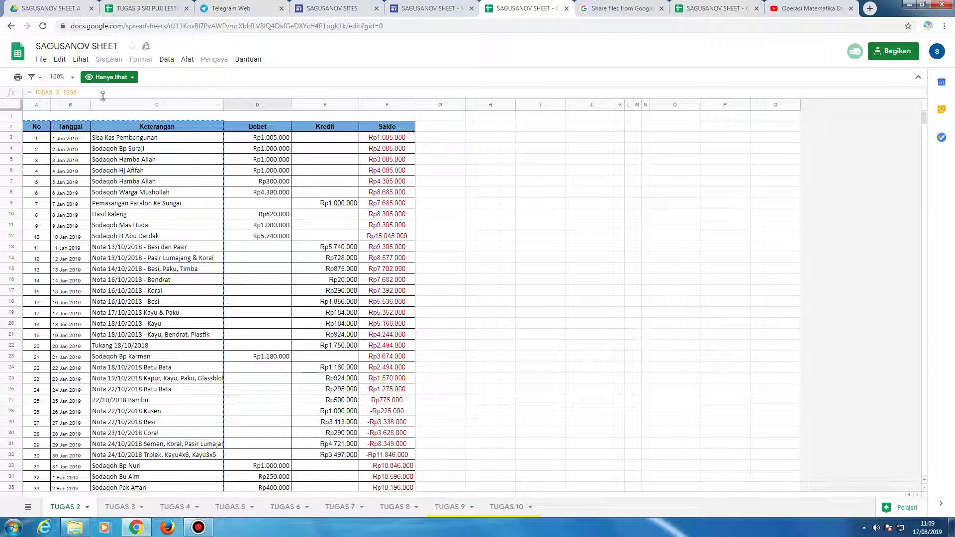
click(154, 10)
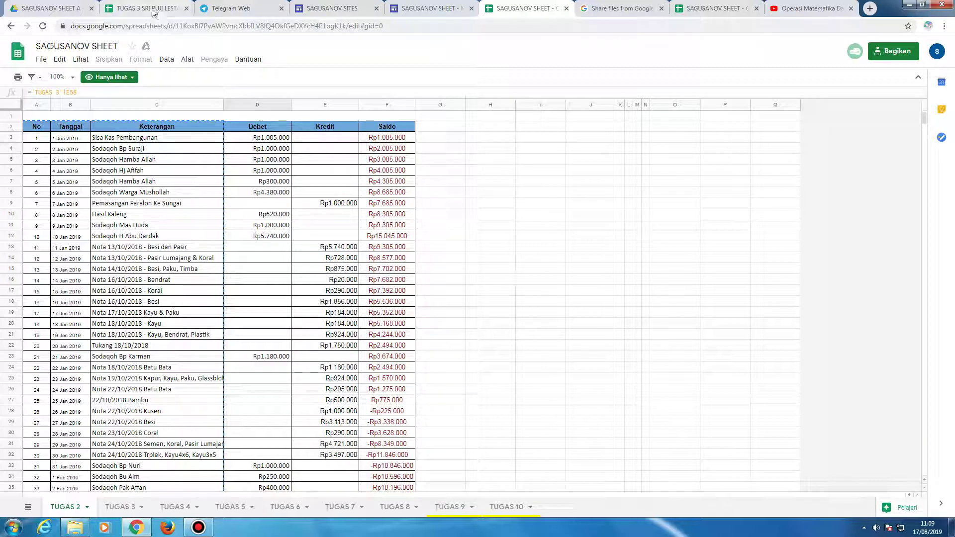
click(78, 508)
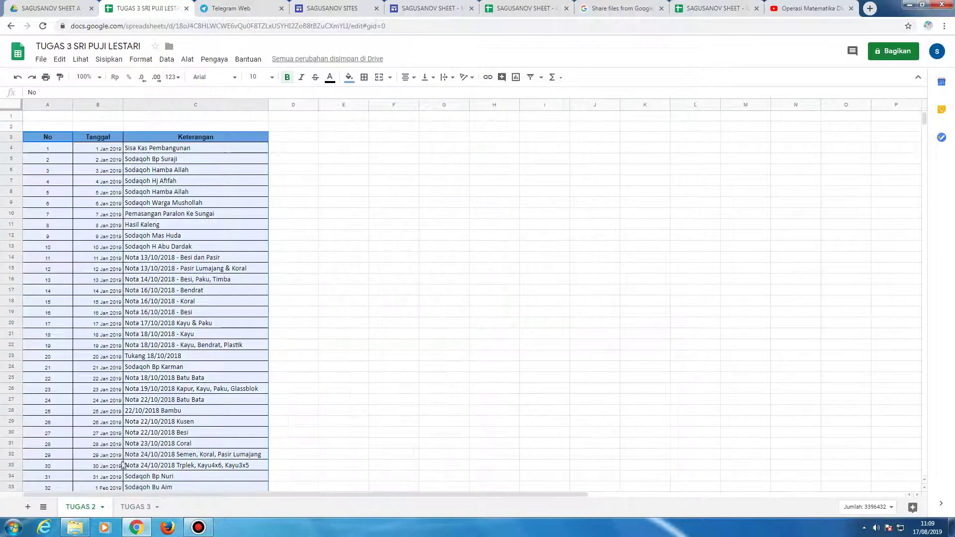
- Copy the styled Keterangan header from C3 into D3:F3
click(294, 140)
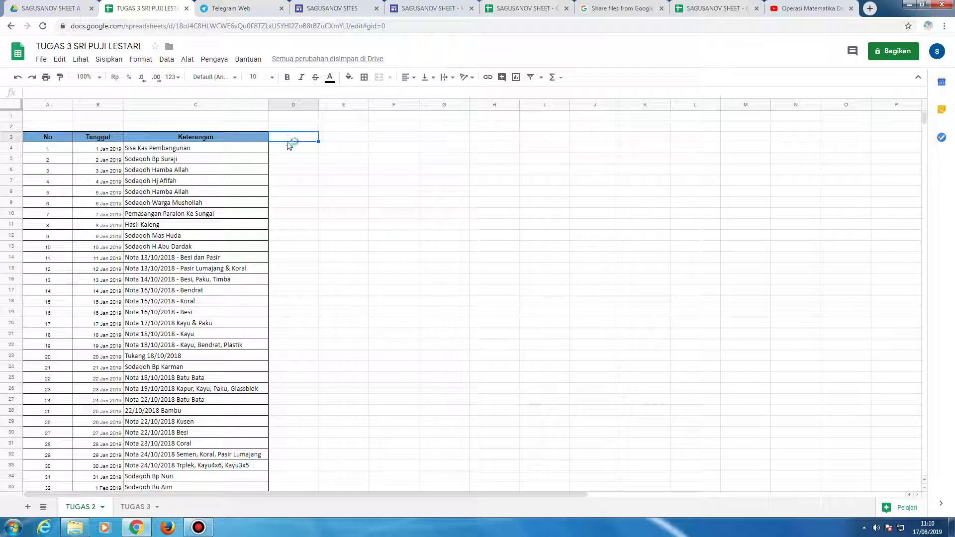
click(184, 140)
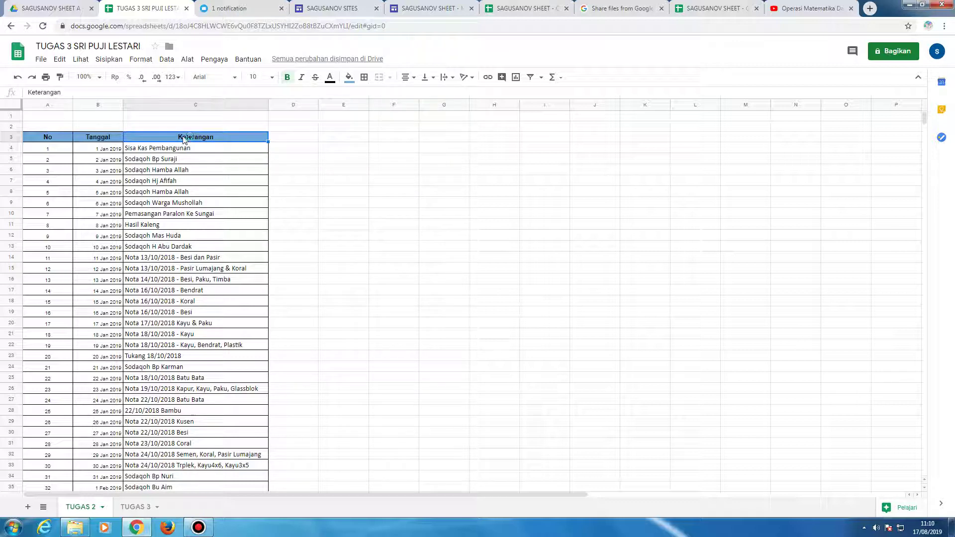
right_click(184, 139)
click(210, 163)
click(282, 138)
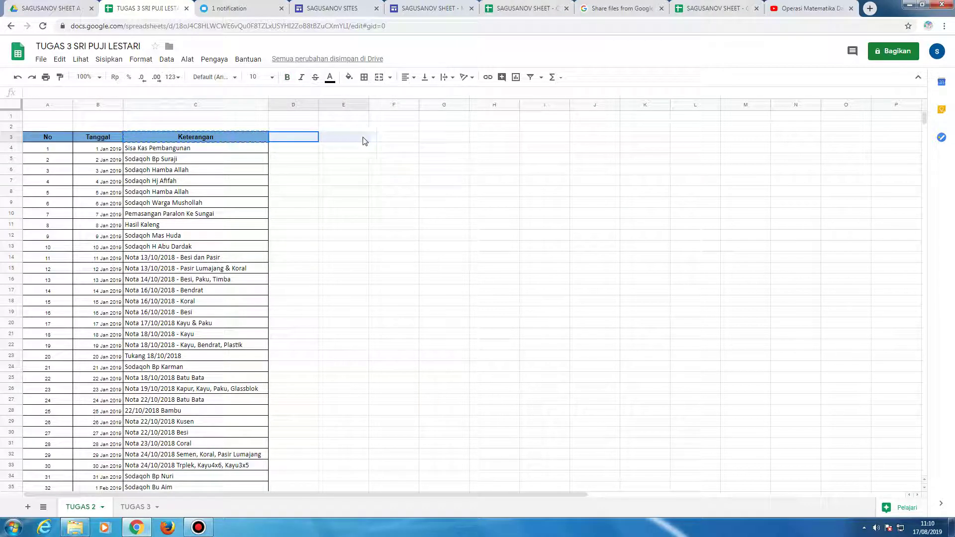
drag(365, 141, 380, 141)
right_click(379, 141)
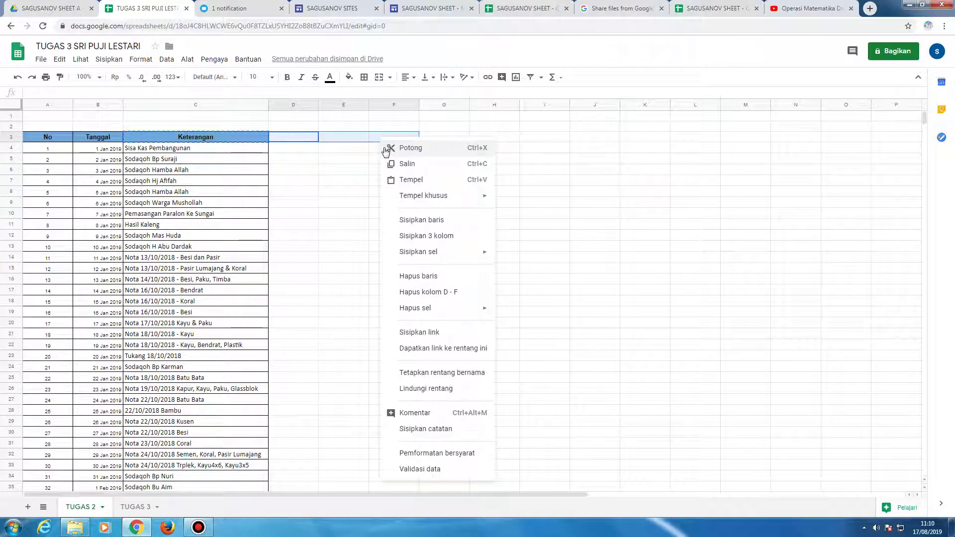
click(407, 187)
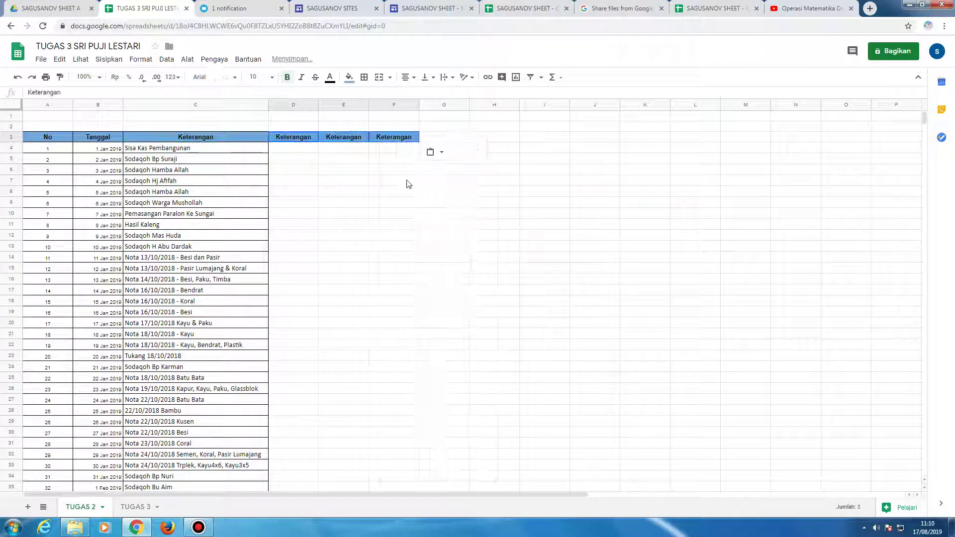
- Rename the headers D3 to Debet, E3 to Kredit and F3 to Saldo
click(298, 139)
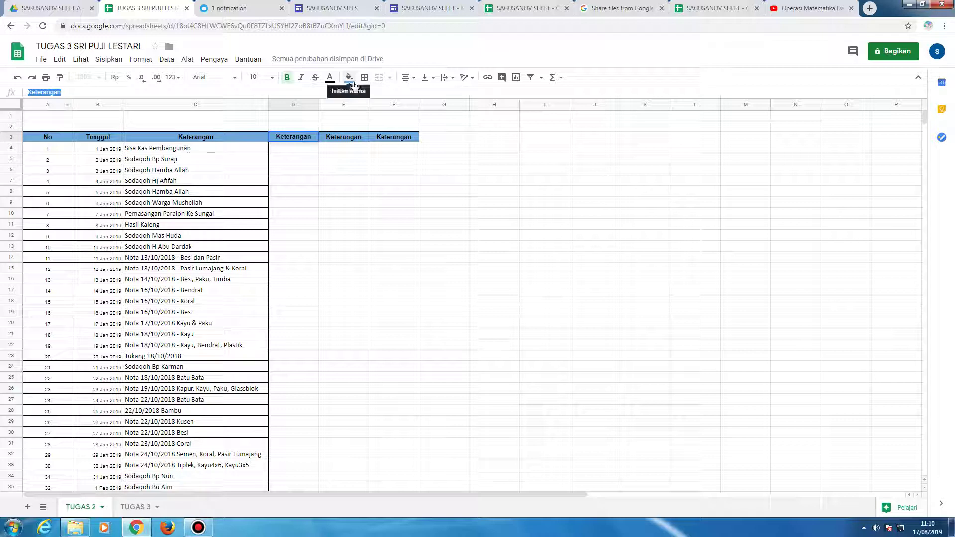
text(DEB)
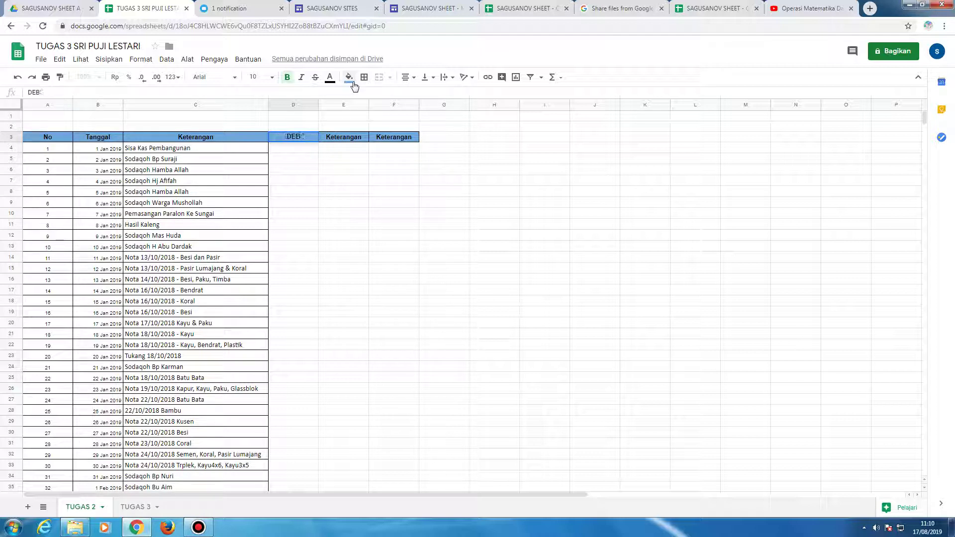
text(ebet)
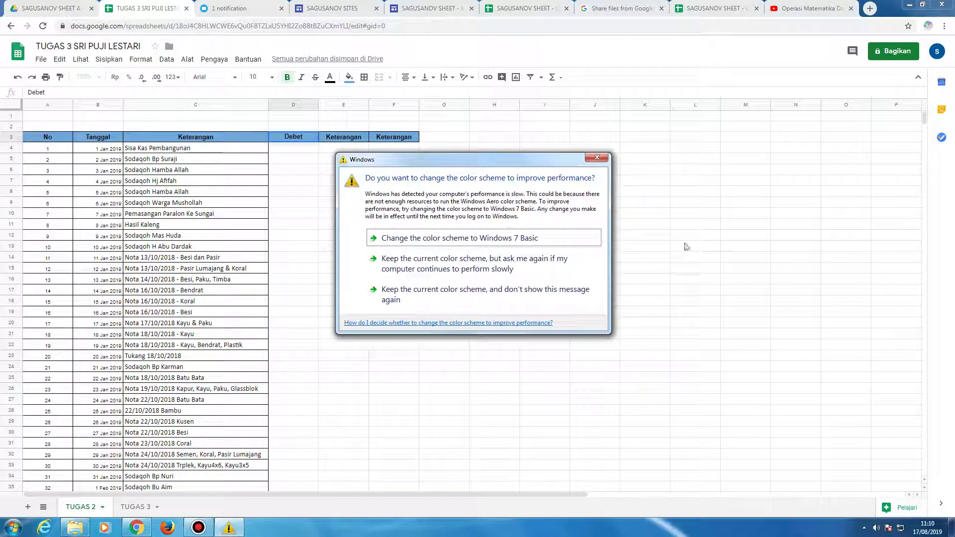
click(599, 157)
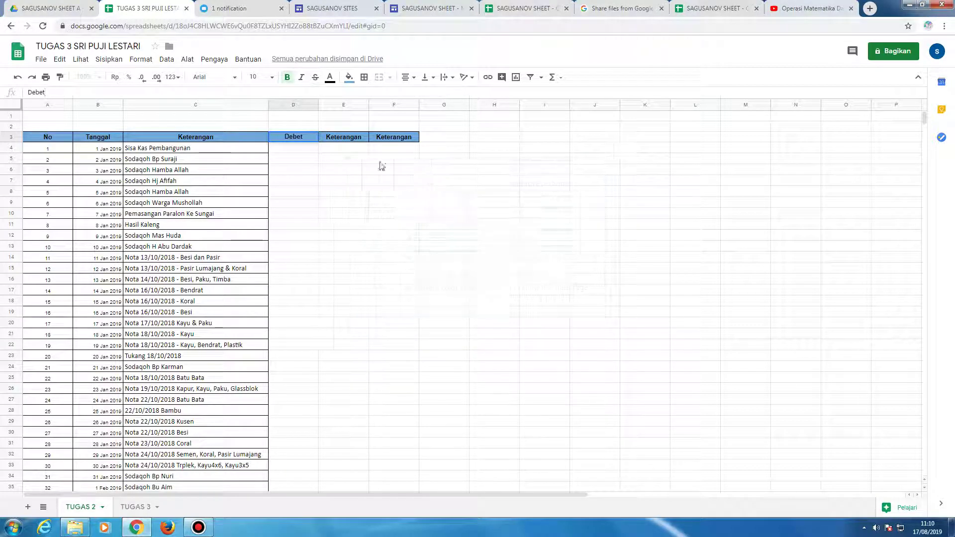
click(356, 139)
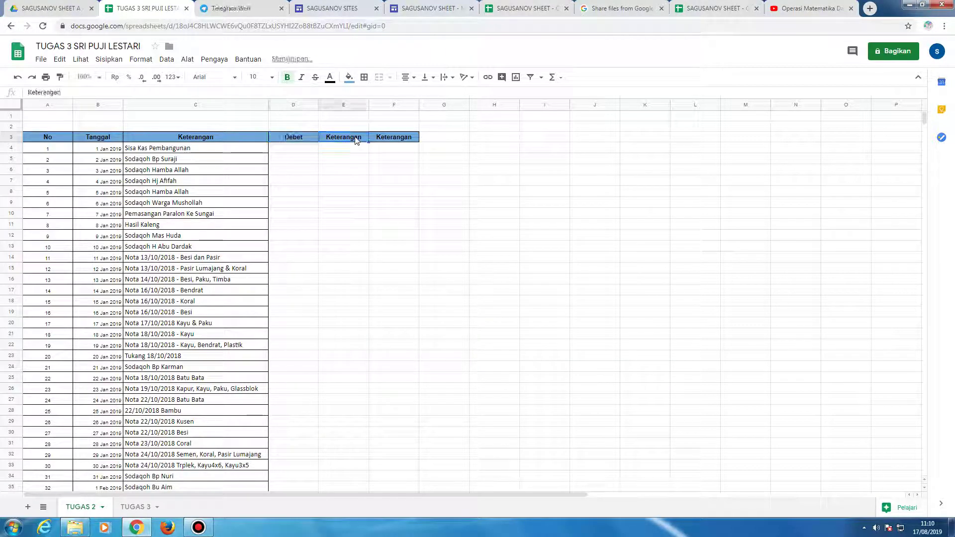
click(69, 93)
key(BackSpace)
key(BackSpace)
key(BackSpace)
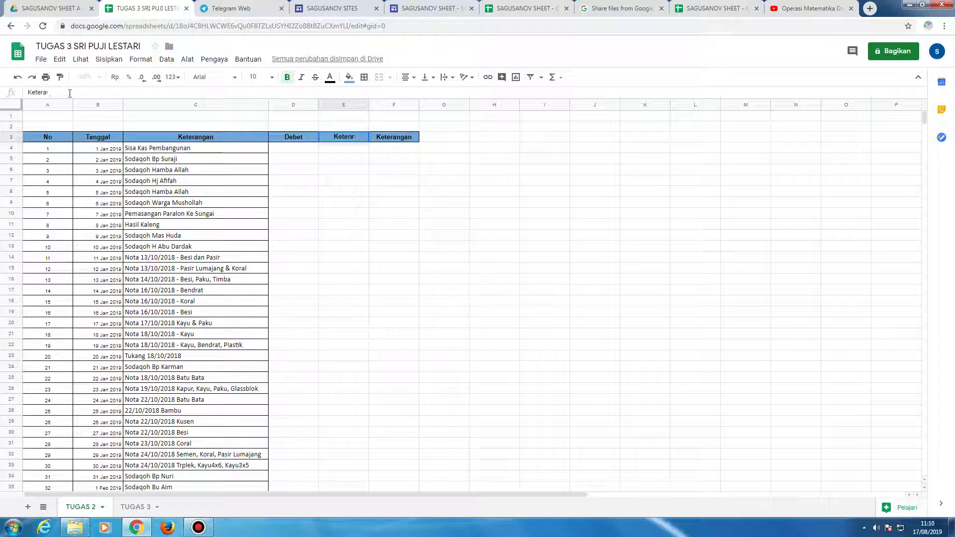
key(BackSpace)
key(BackSpace)
text(redit)
click(412, 142)
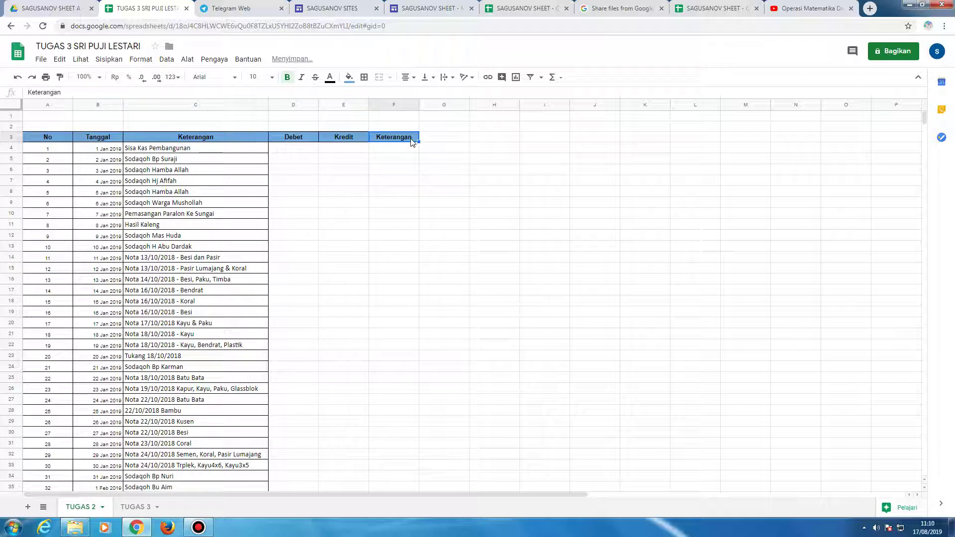
click(67, 91)
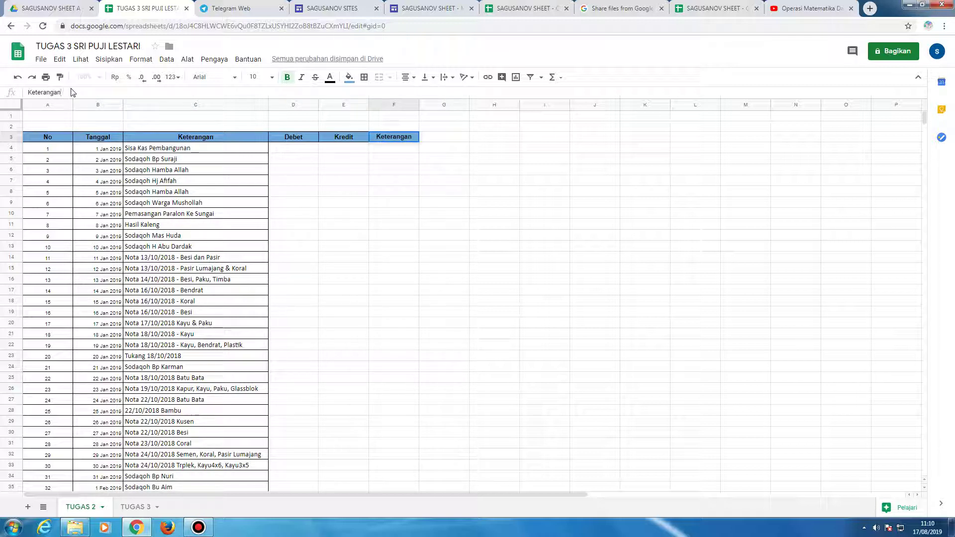
key(BackSpace)
key(BackSpace)
key(BackSpace)
key(BackSpace)
key(BackSpace)
key(BackSpace)
key(BackSpace)
key(BackSpace)
key(BackSpace)
key(BackSpace)
text(Saldo)
key(Return)
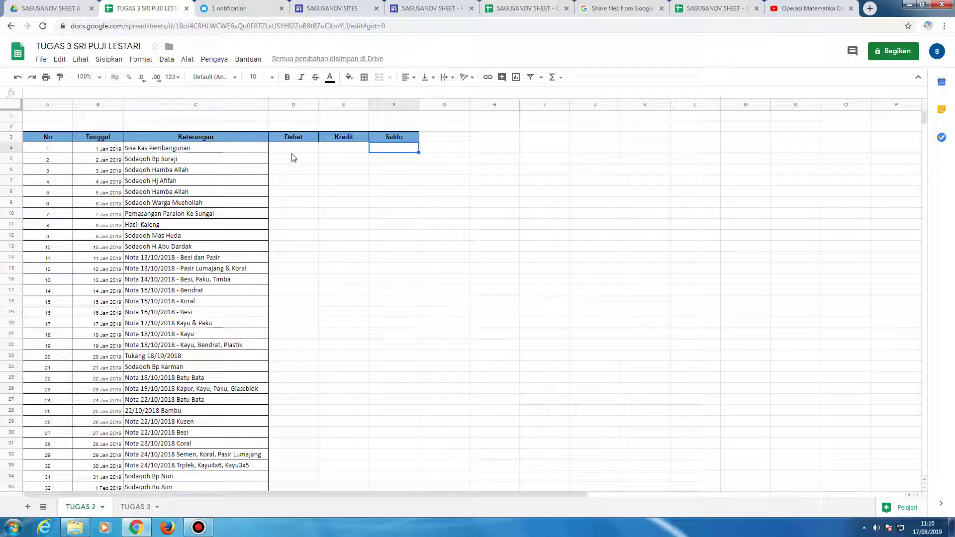
- Compare the Debet and Masuk formulas in both workbooks, then select Debet cell D4 in TUGAS 2
click(133, 507)
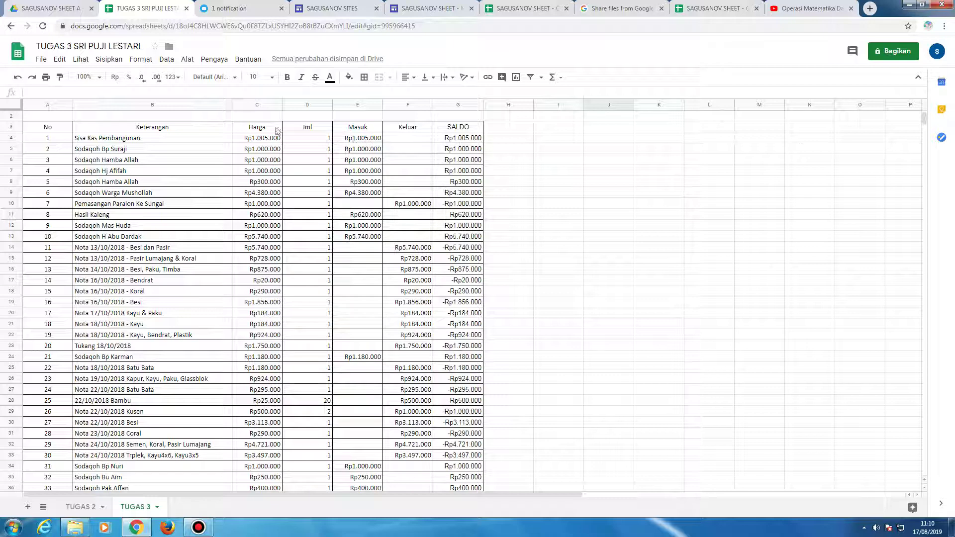
click(537, 10)
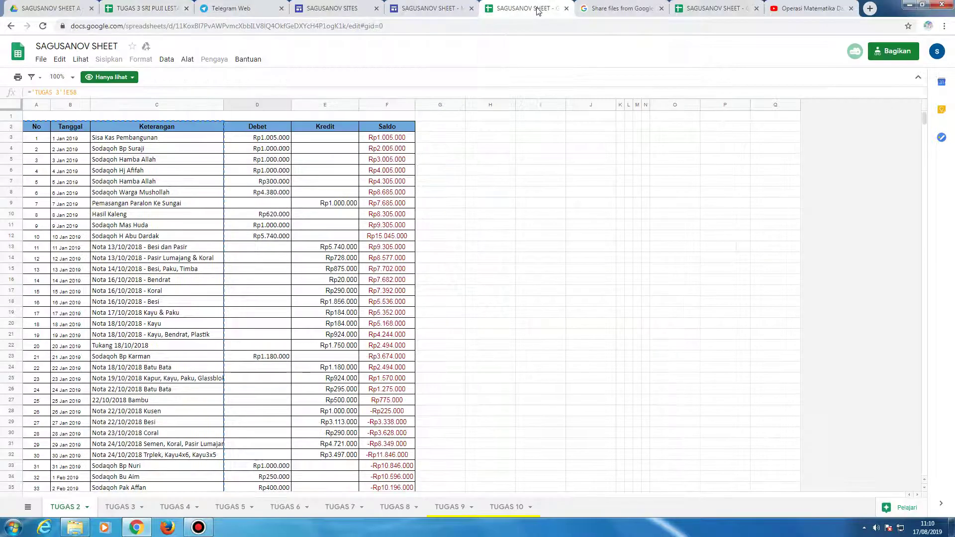
click(264, 143)
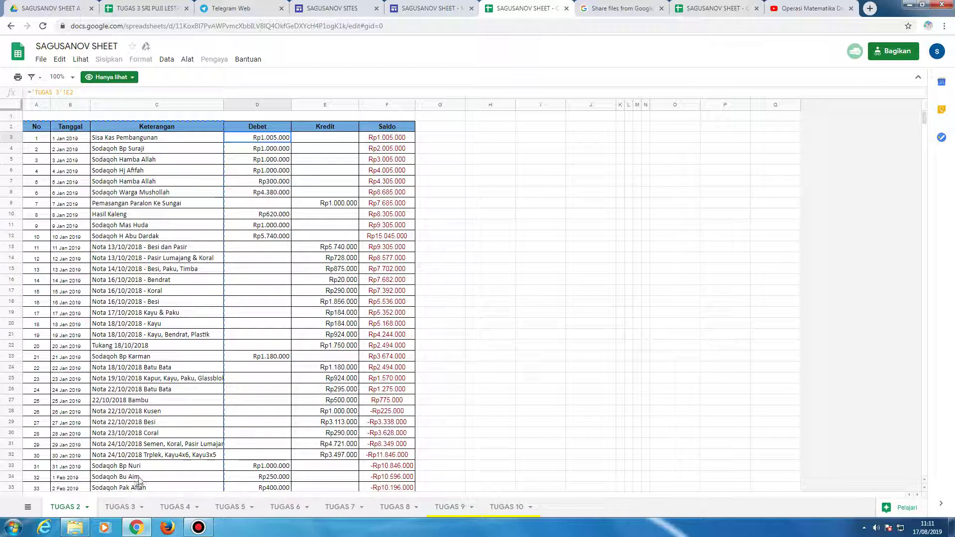
click(119, 509)
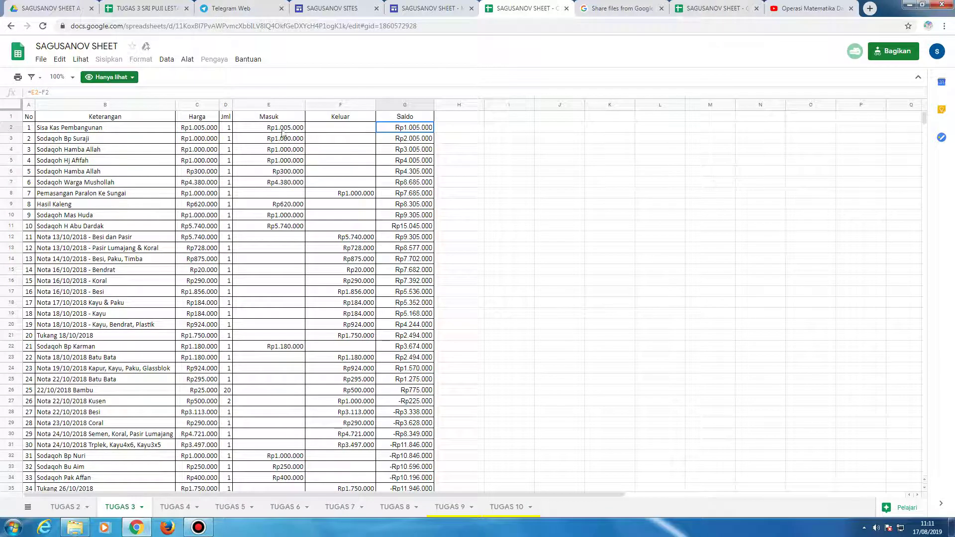
click(283, 130)
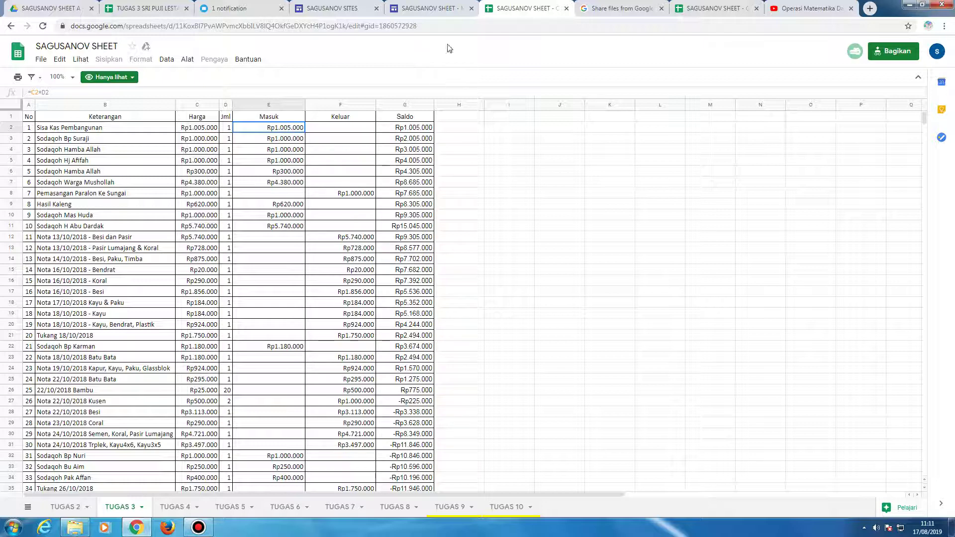
click(146, 9)
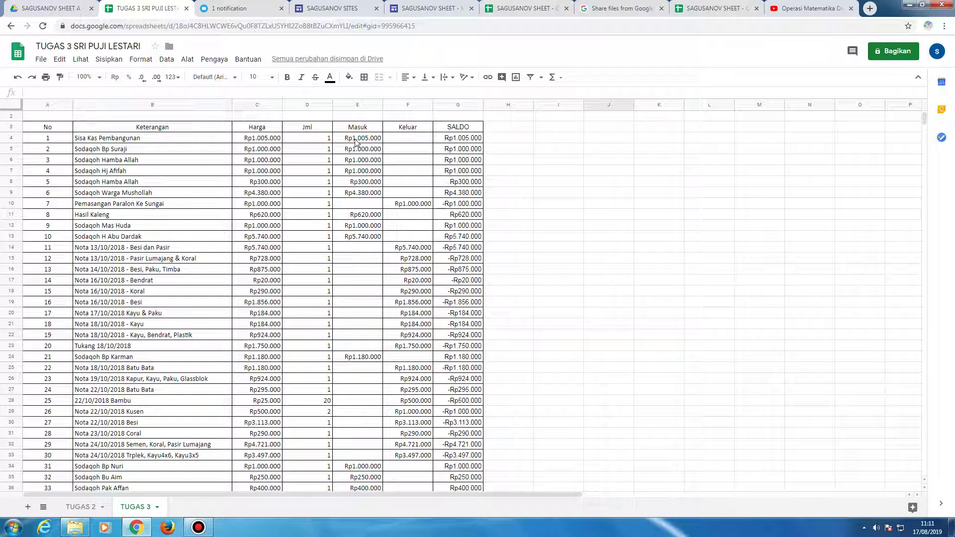
click(356, 143)
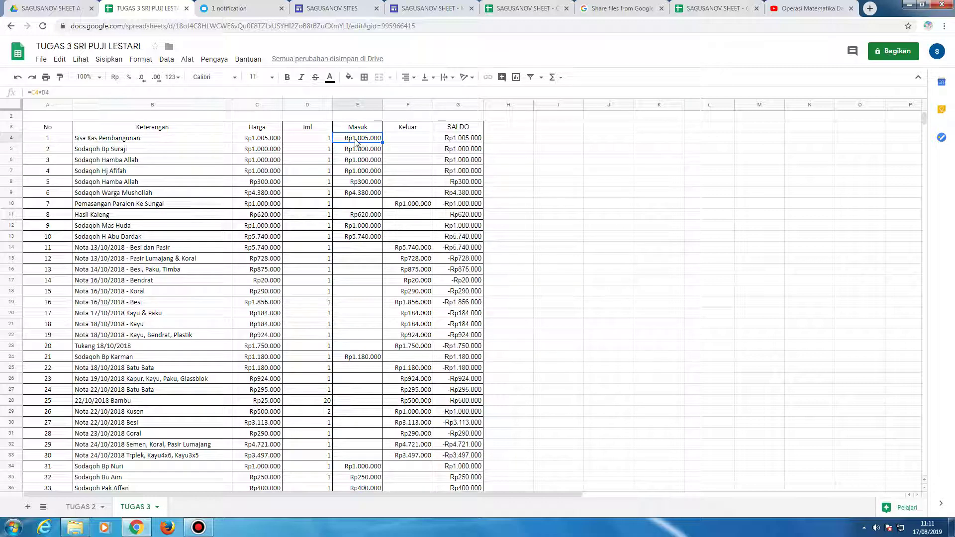
click(84, 508)
click(303, 151)
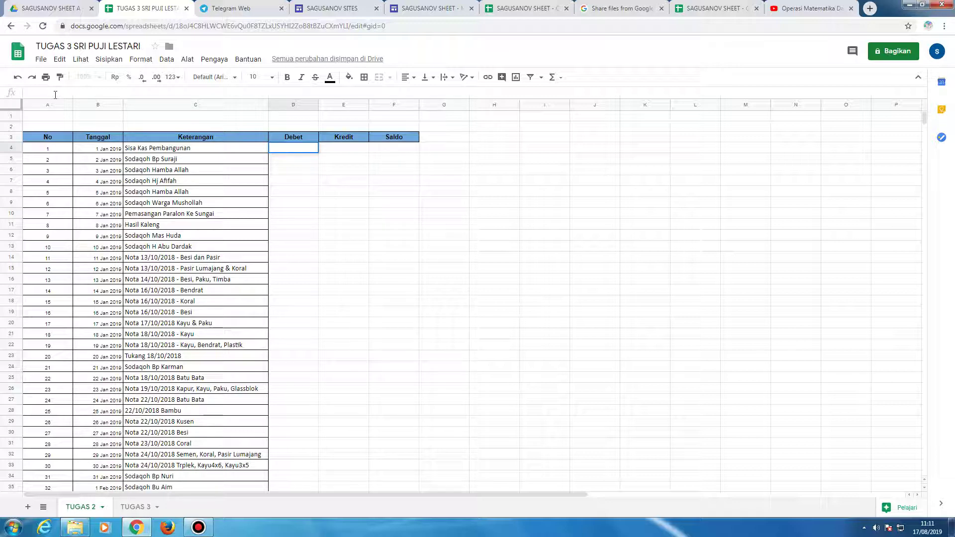
- Begin a formula in Debet cell D4 and fix the mistyped characters
text(=)
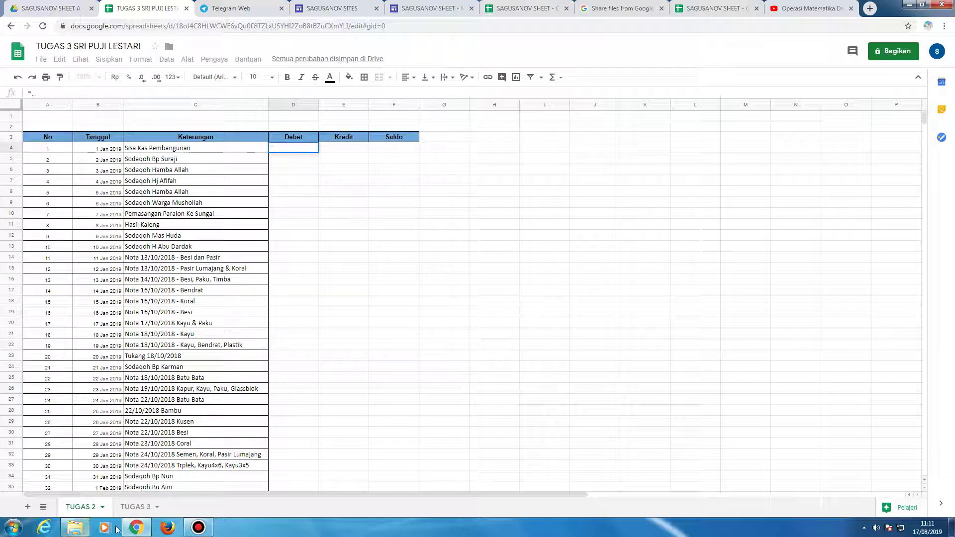
click(138, 508)
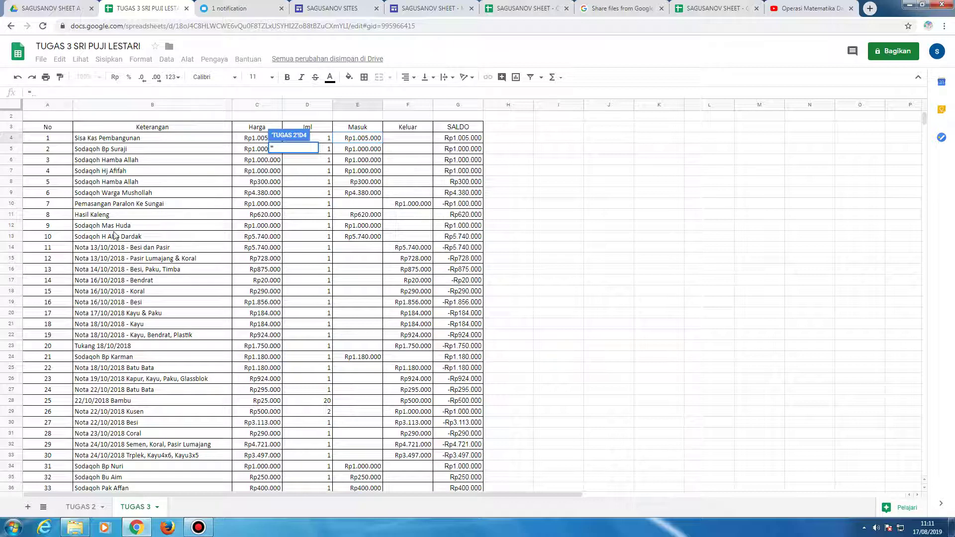
click(85, 507)
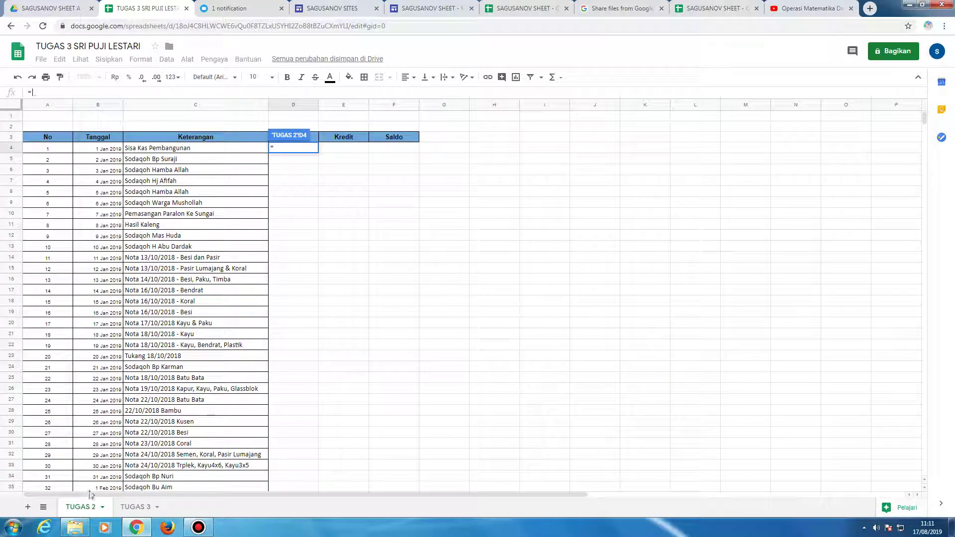
click(47, 93)
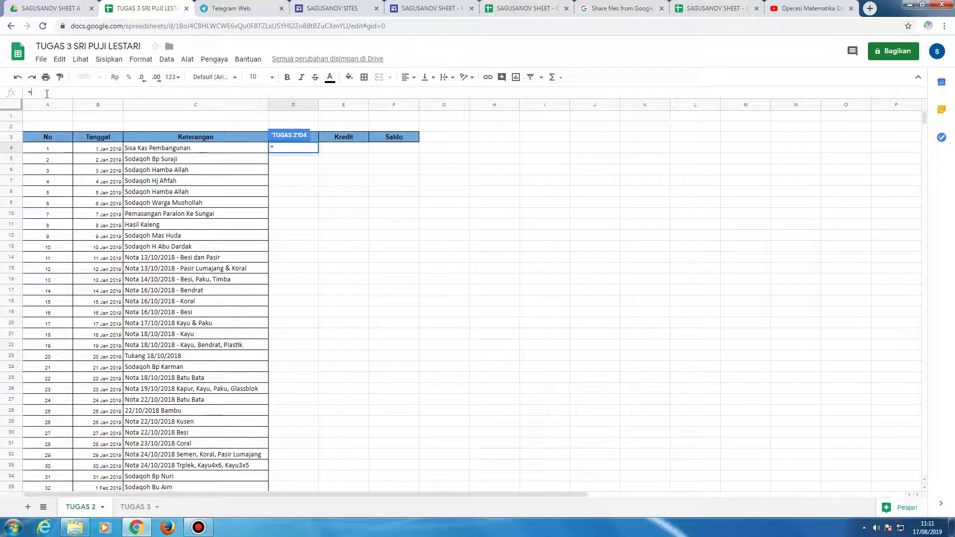
text(tug)
key(BackSpace)
key(BackSpace)
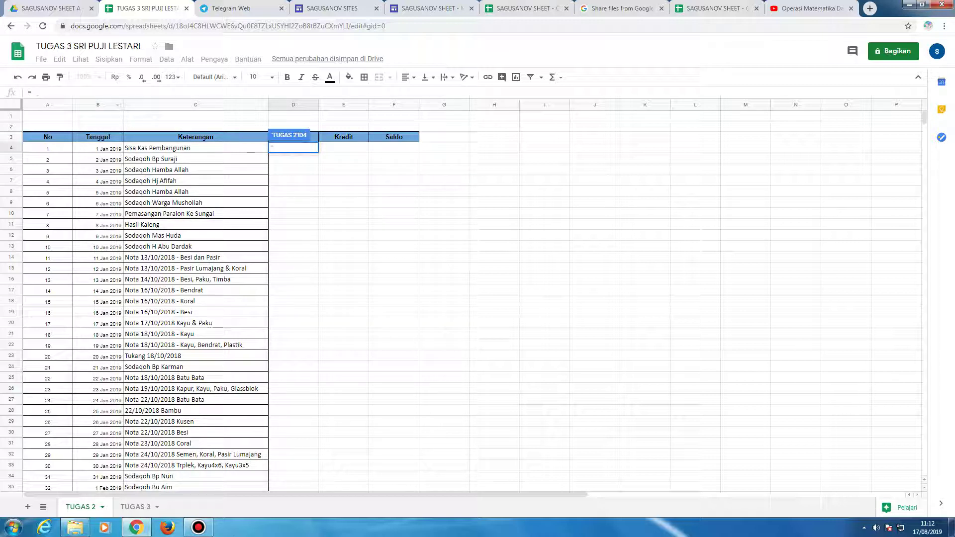
- Link D4 to 'TUGAS 3'!E4 so it shows Rp1.005.000
click(137, 511)
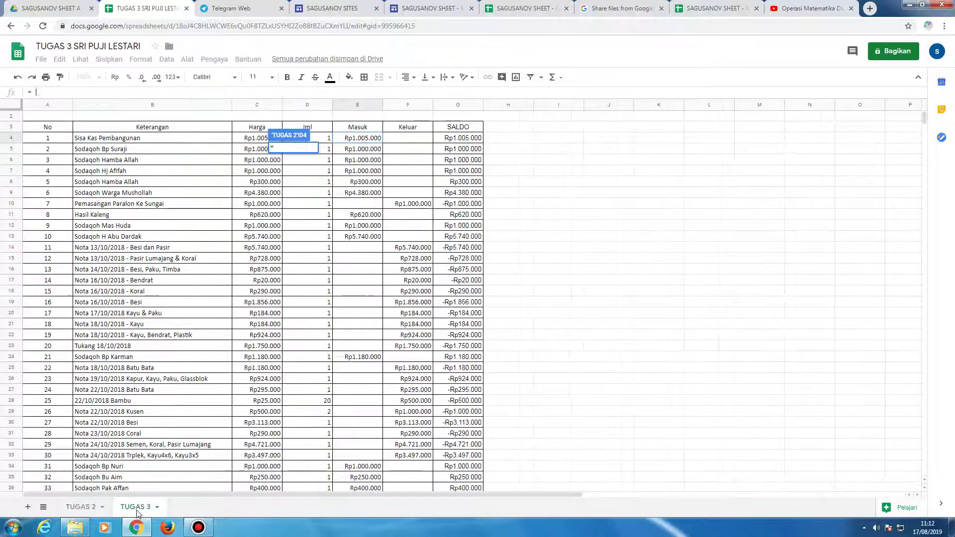
click(354, 142)
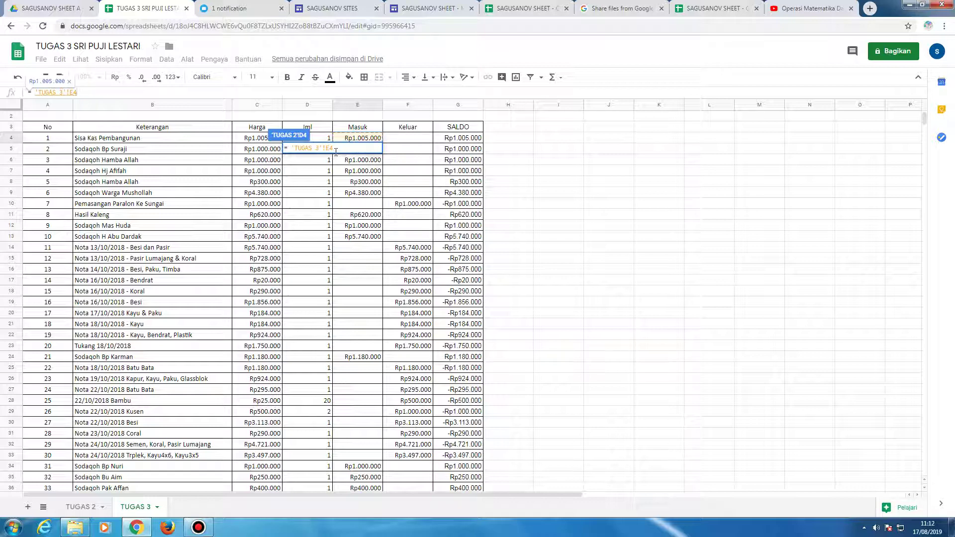
drag(336, 150, 297, 149)
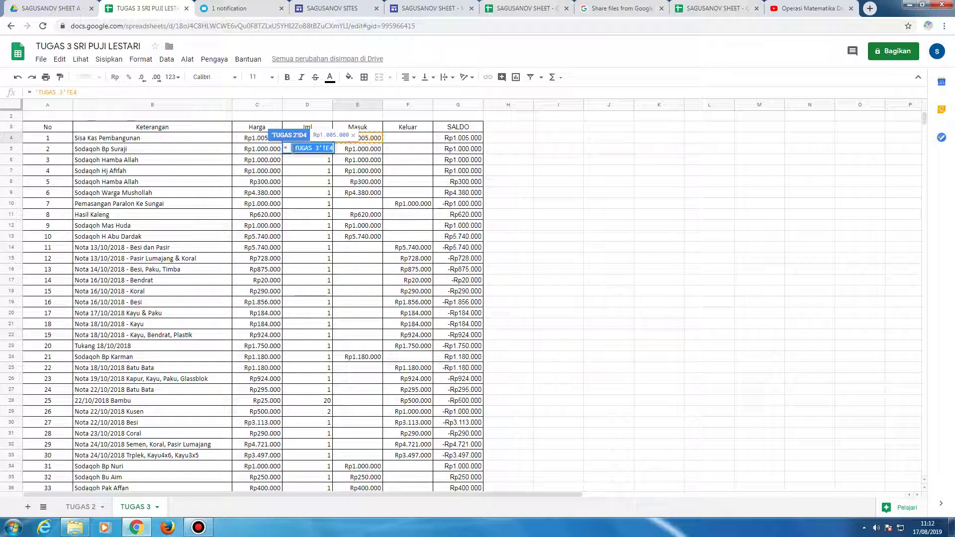
right_click(292, 150)
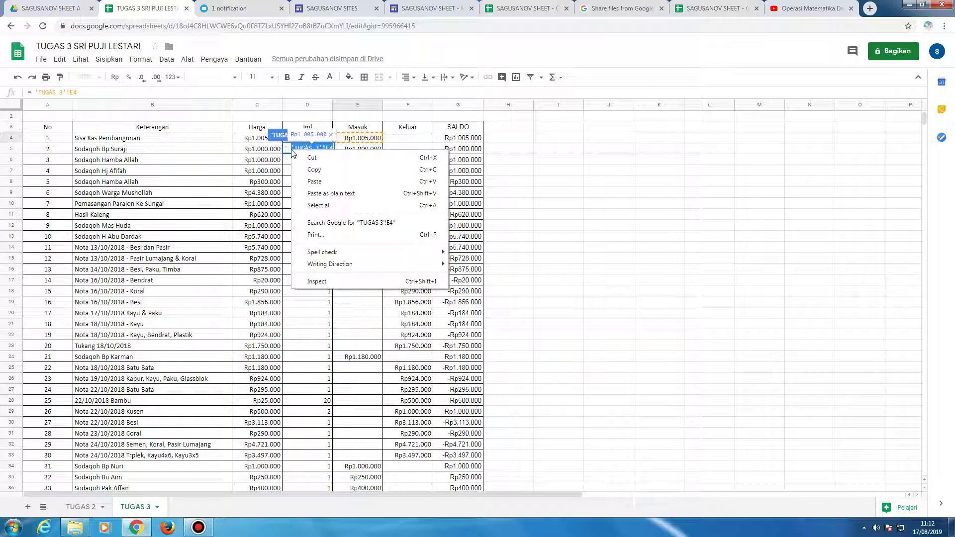
click(309, 171)
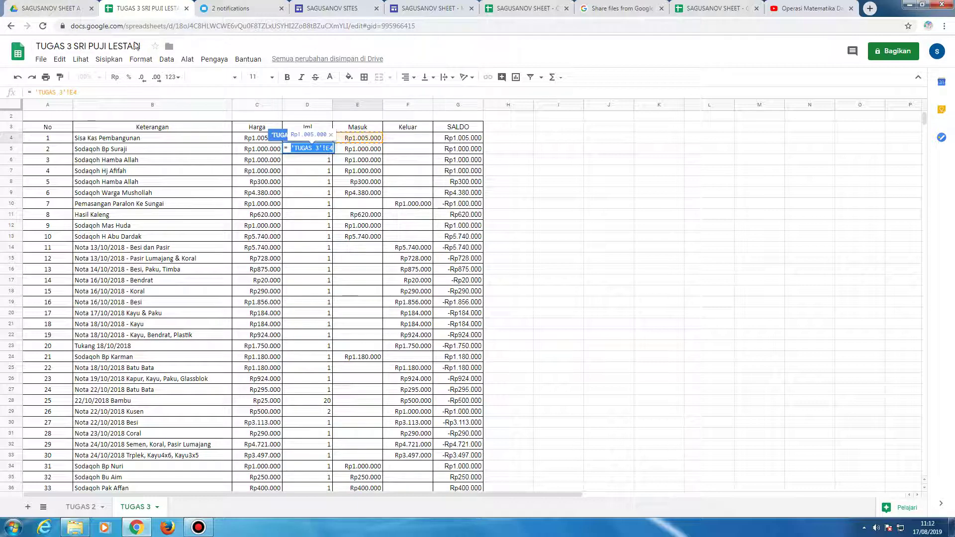
click(80, 507)
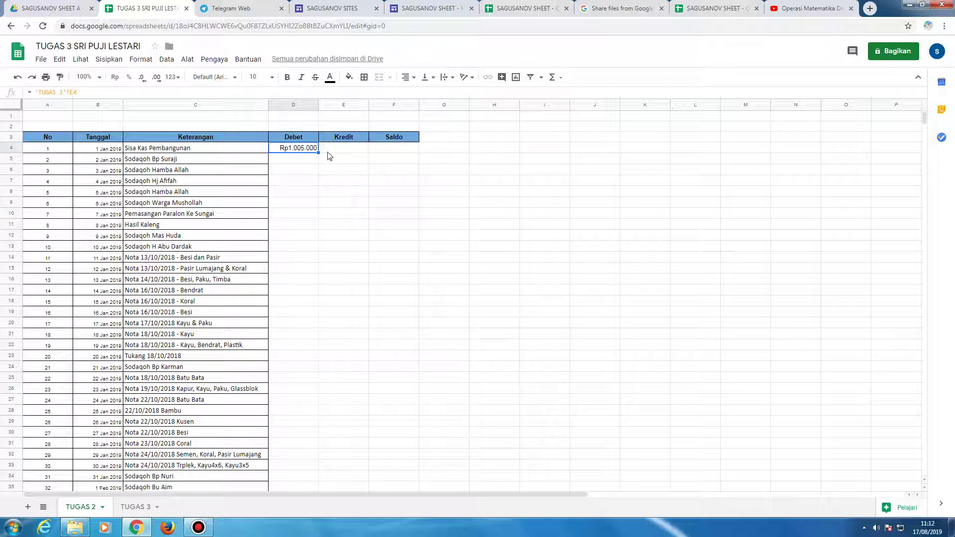
- Compare the TUGAS 3 table against the TUGAS 2 Debet cells D4 and D5
click(345, 149)
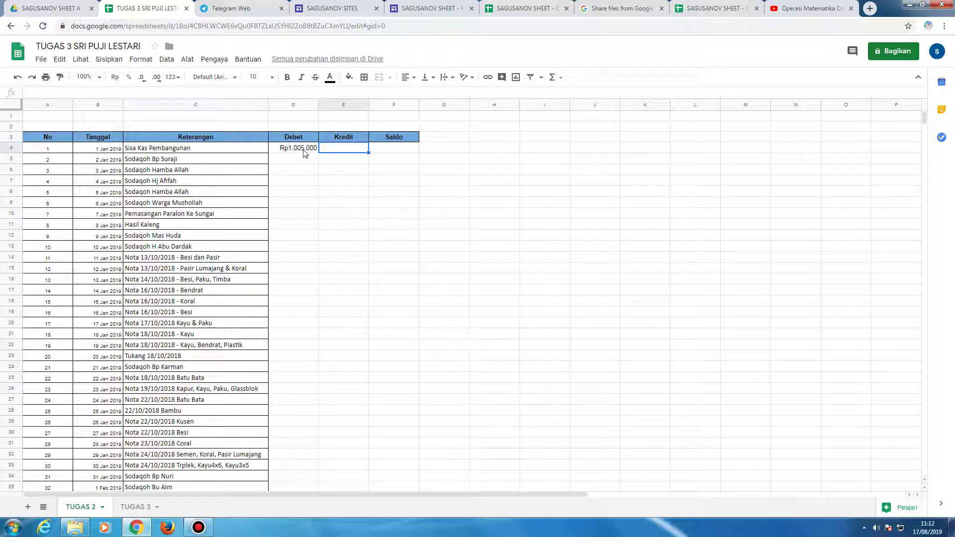
click(136, 507)
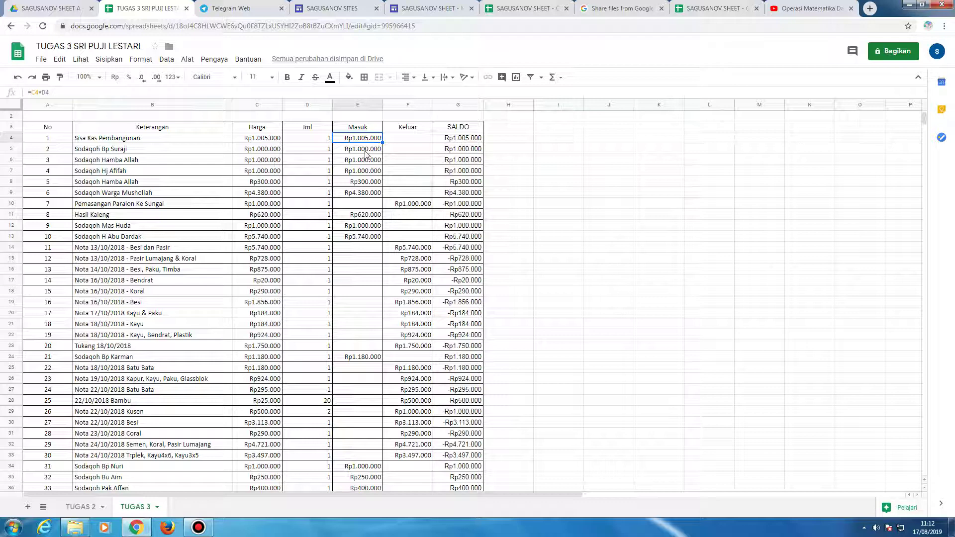
click(75, 507)
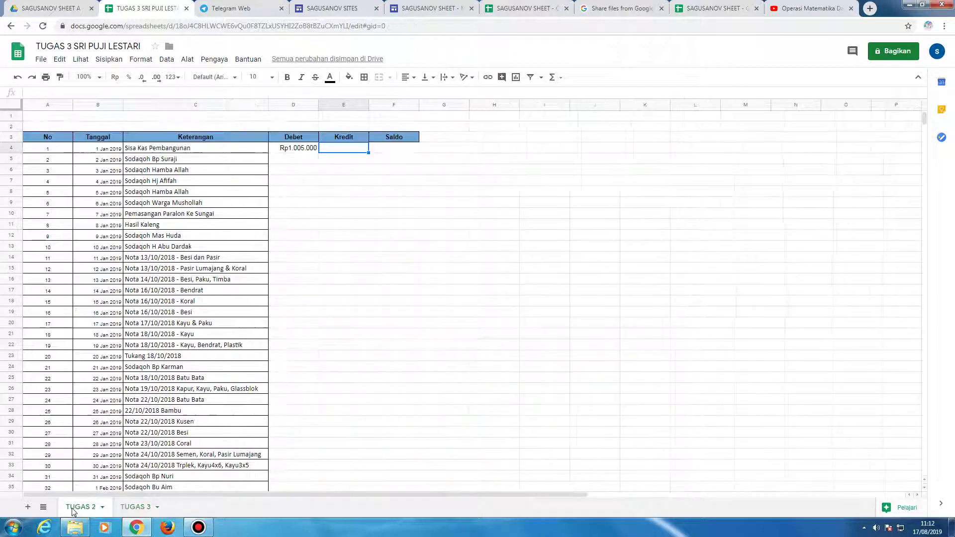
click(303, 151)
click(302, 164)
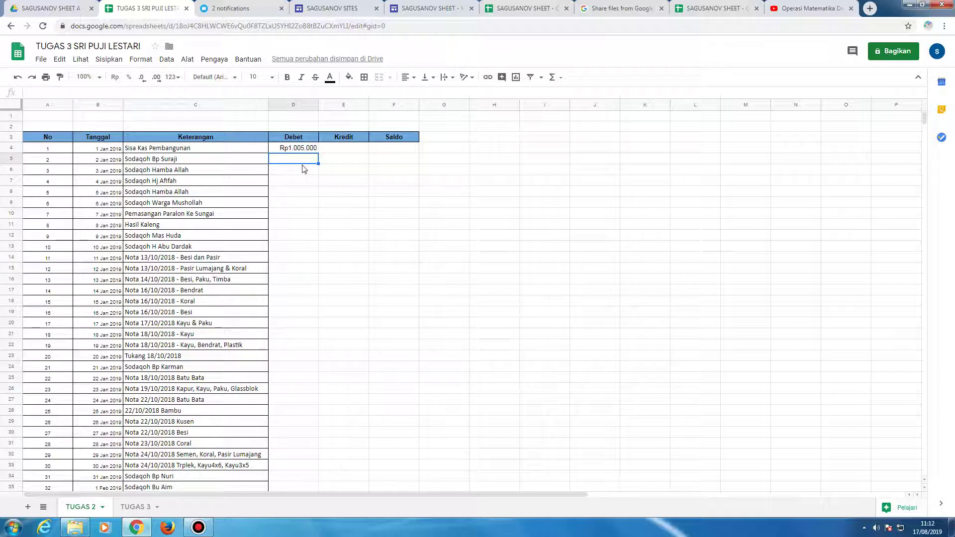
click(309, 151)
- Copy the D4 formula down the Debet column through D17
right_click(309, 151)
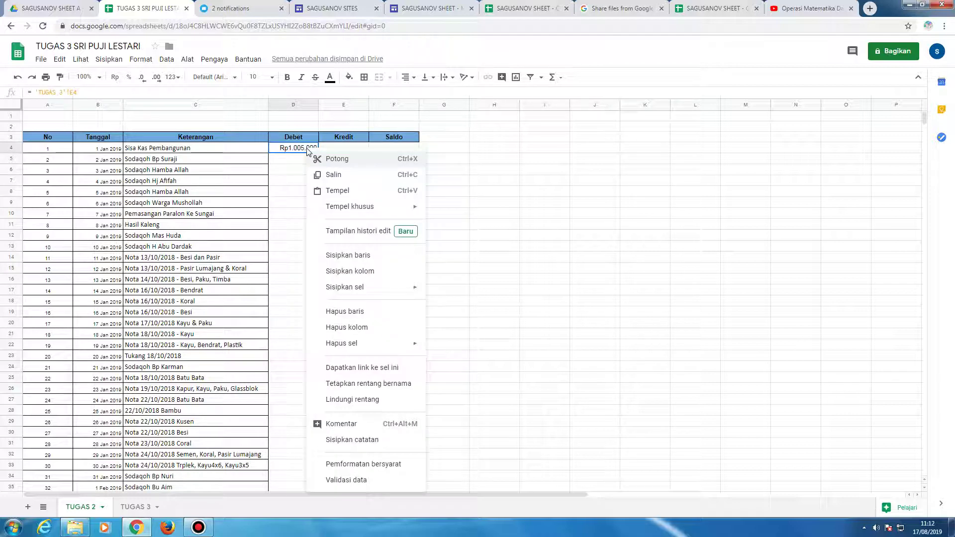
click(328, 174)
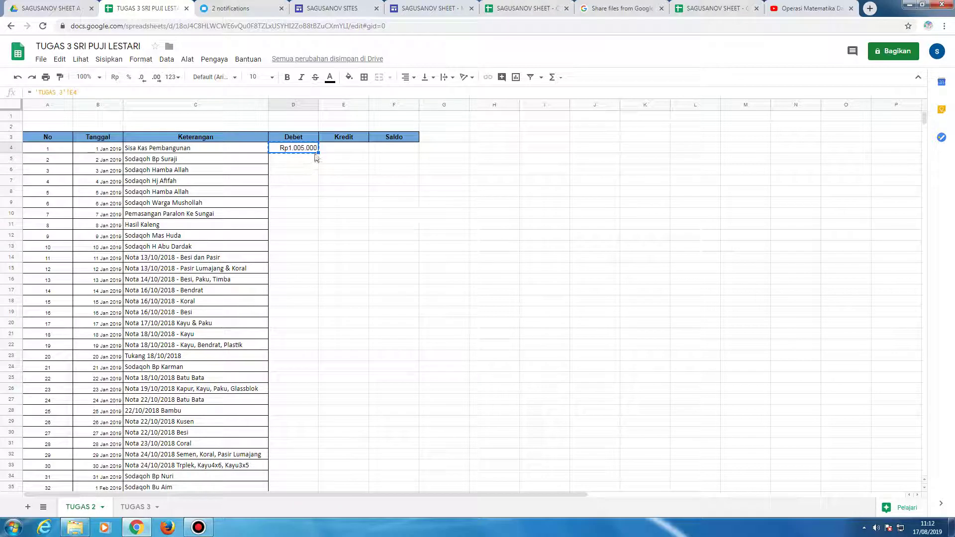
click(447, 163)
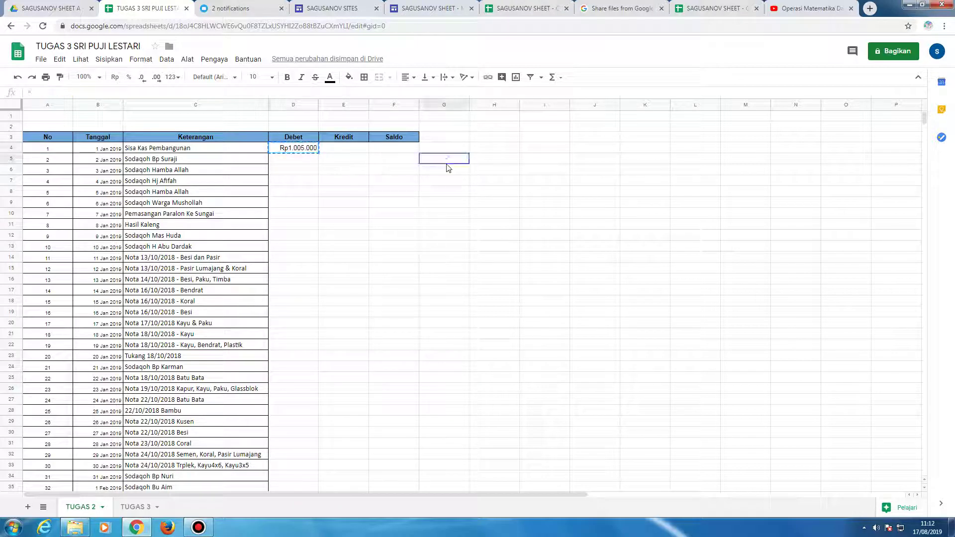
click(315, 151)
drag(317, 154, 319, 298)
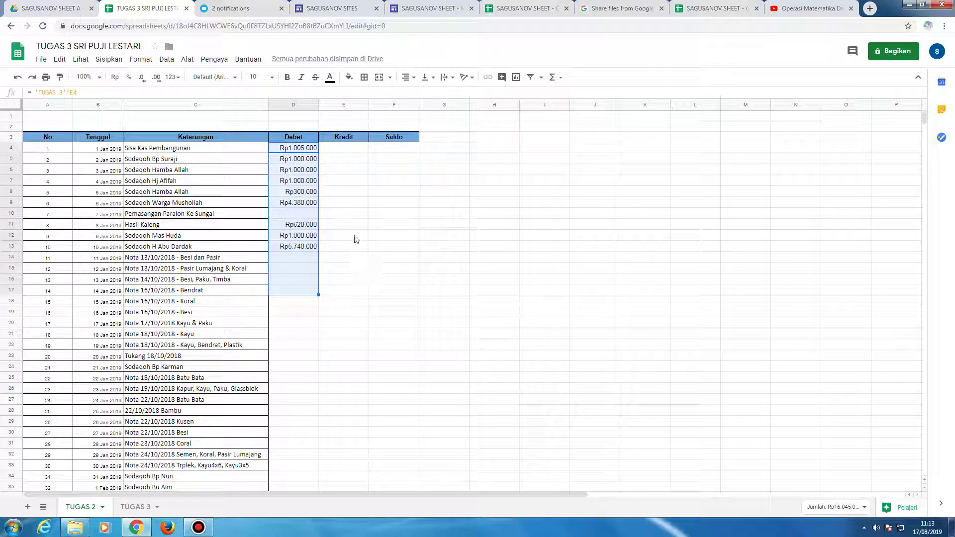
click(378, 257)
click(305, 158)
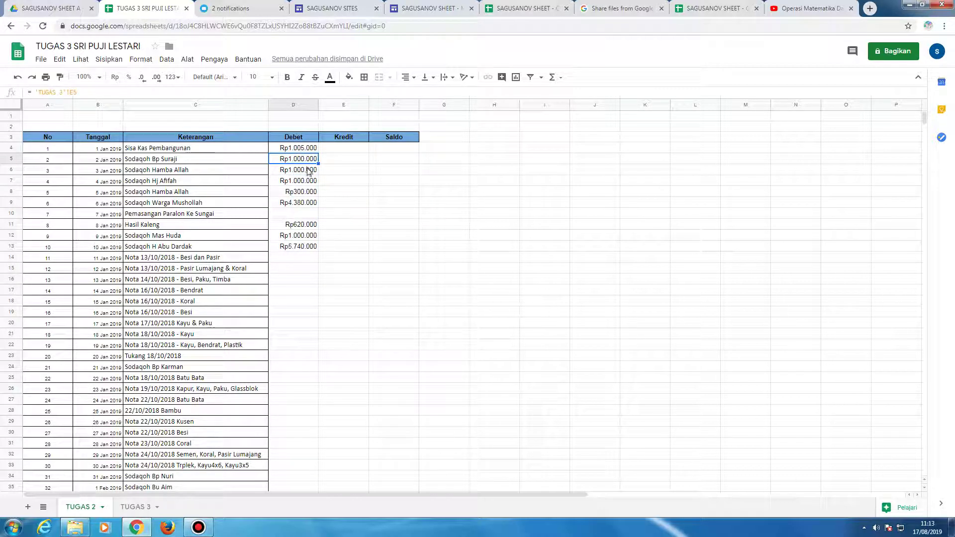
click(309, 171)
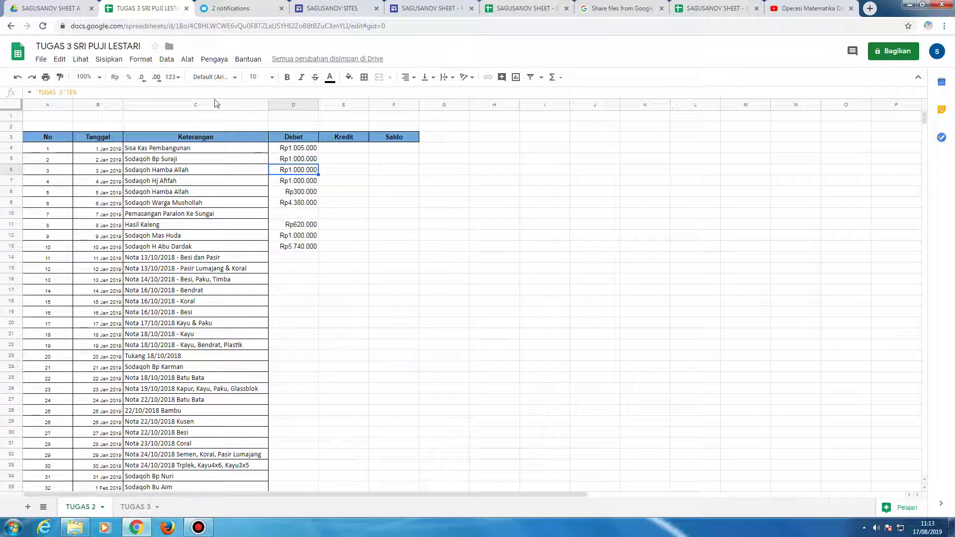
- Extend the Debet fill to where TUGAS 3 data ends, finishing at Rp10.000.000
click(141, 507)
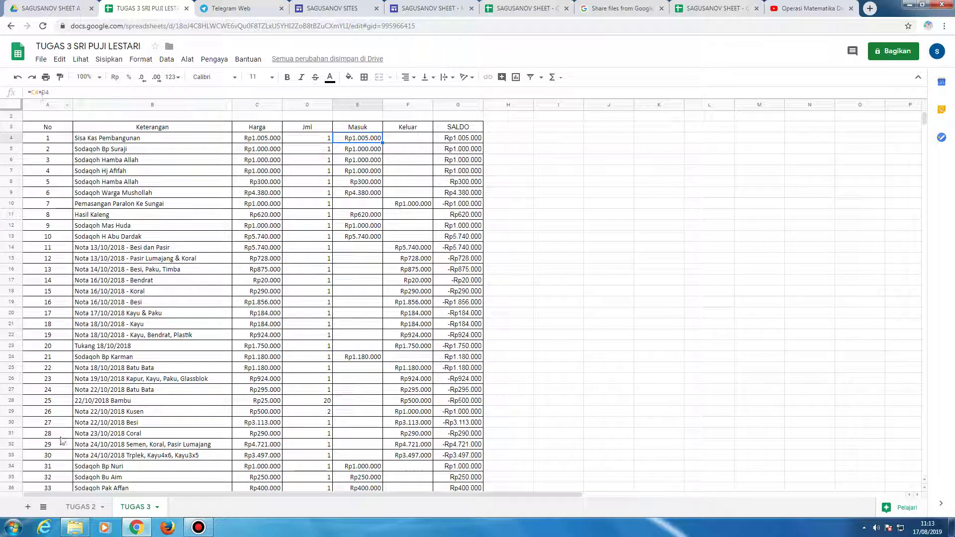
click(80, 507)
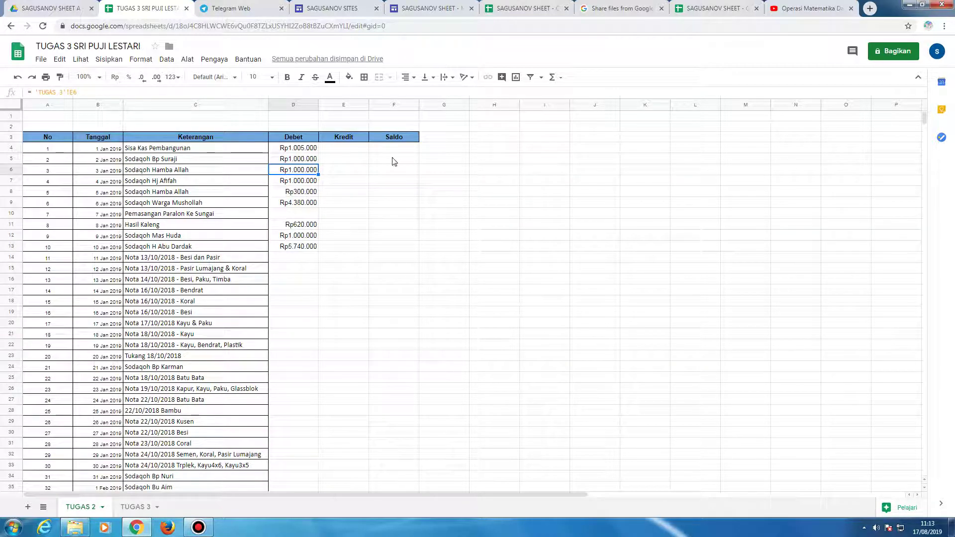
click(305, 150)
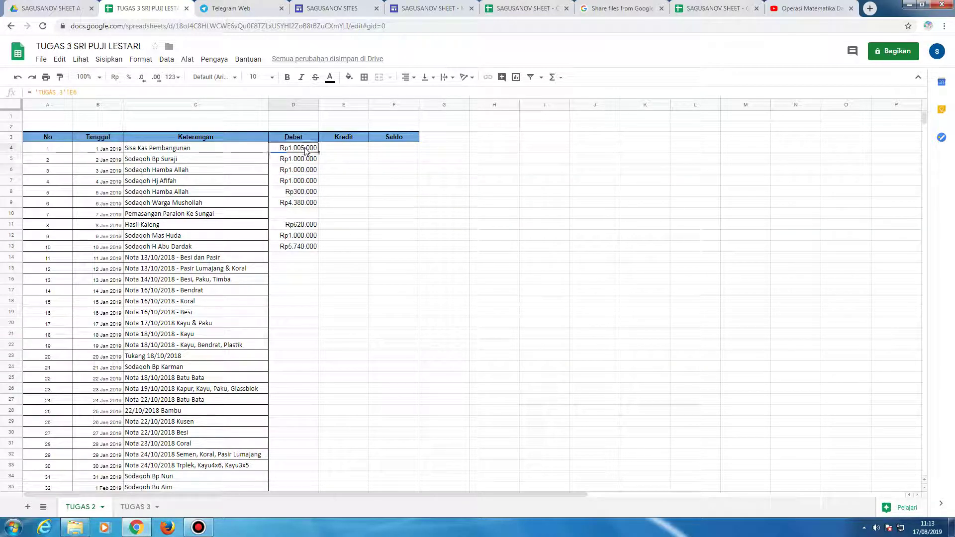
drag(305, 149, 301, 315)
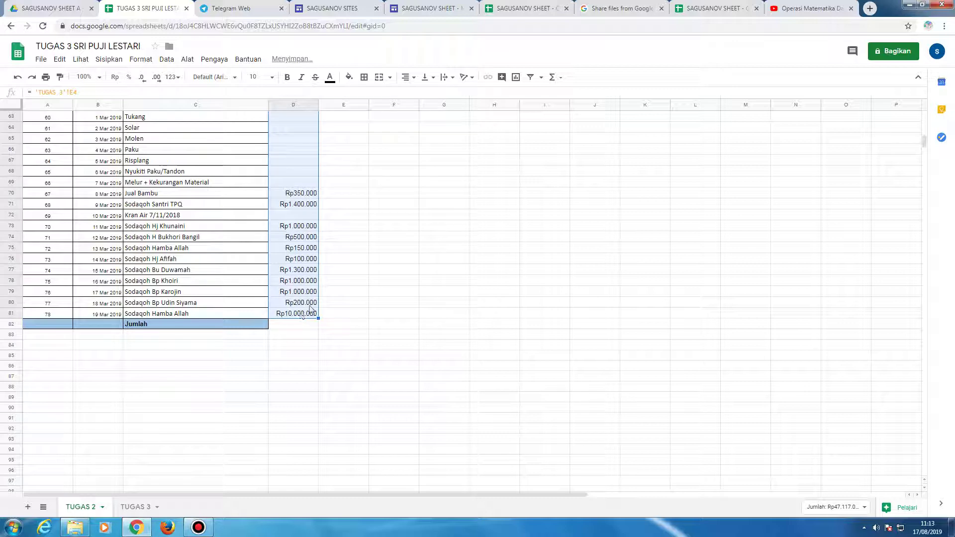
scroll(349, 342, up, 3)
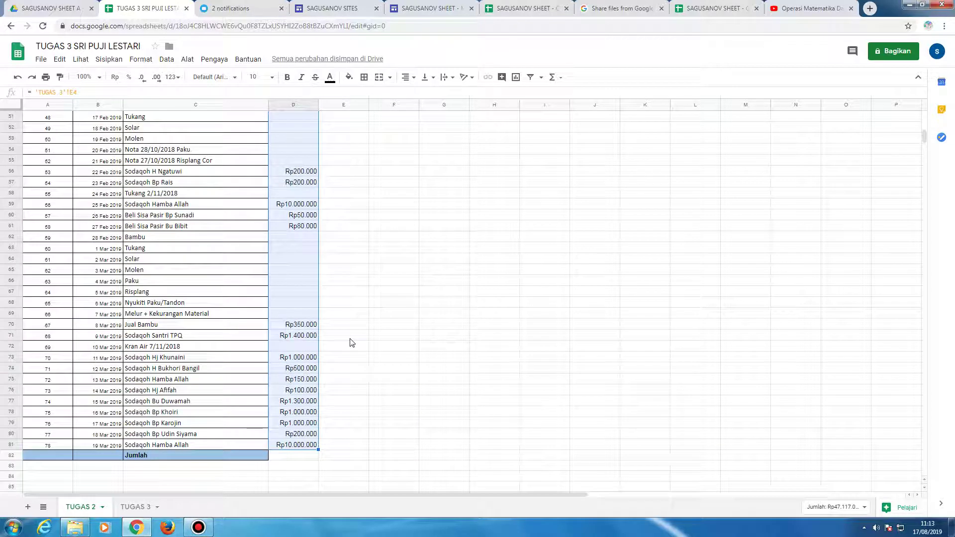
click(136, 505)
scroll(309, 410, down, 7)
scroll(309, 409, down, 5)
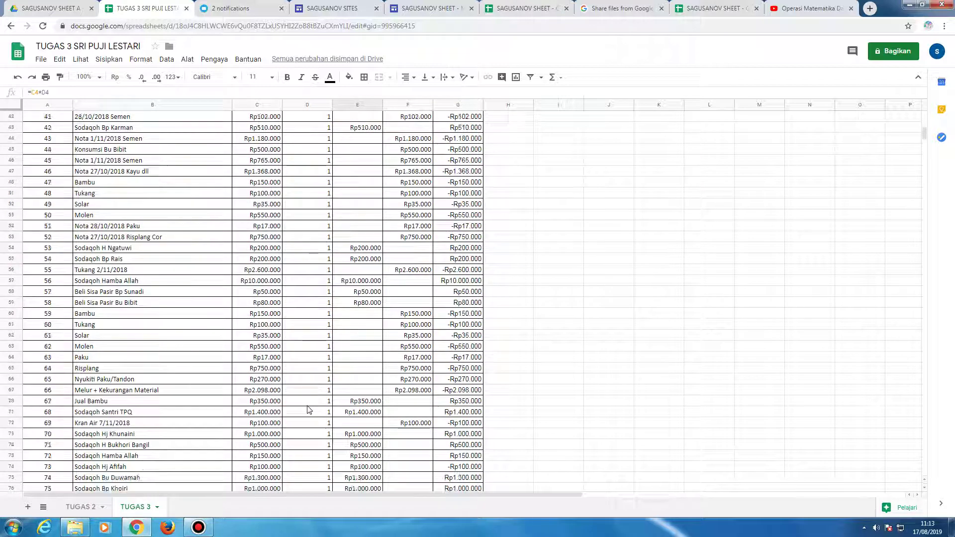
click(93, 508)
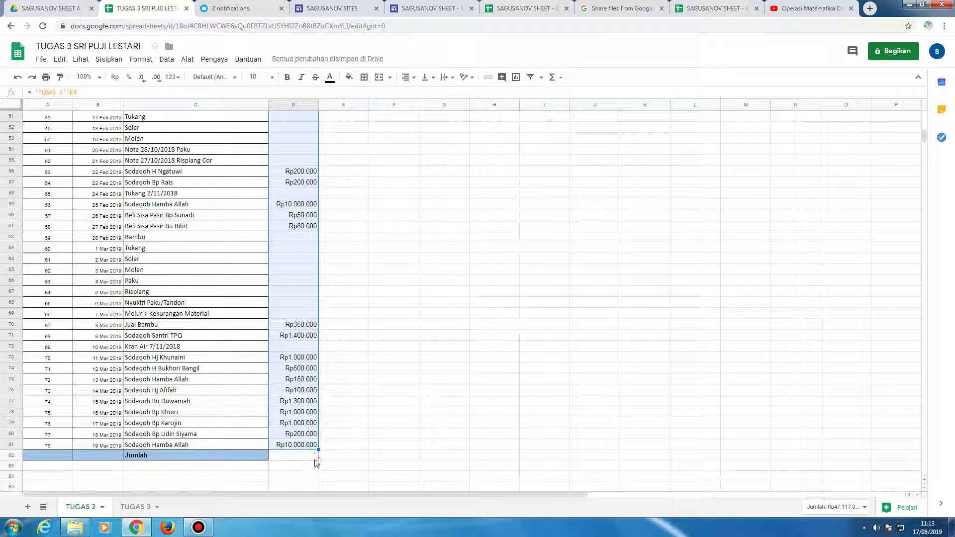
drag(316, 463, 315, 459)
scroll(373, 405, up, 5)
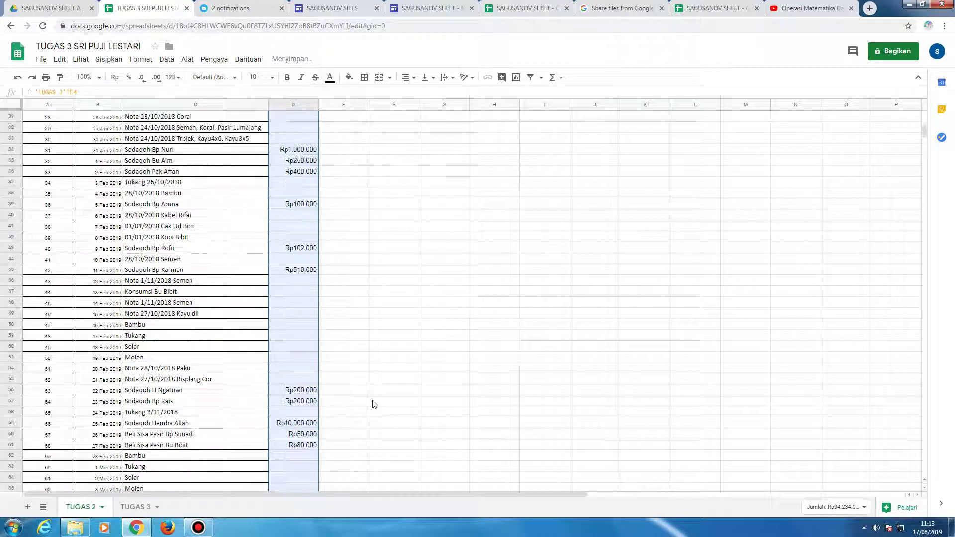
scroll(374, 404, up, 10)
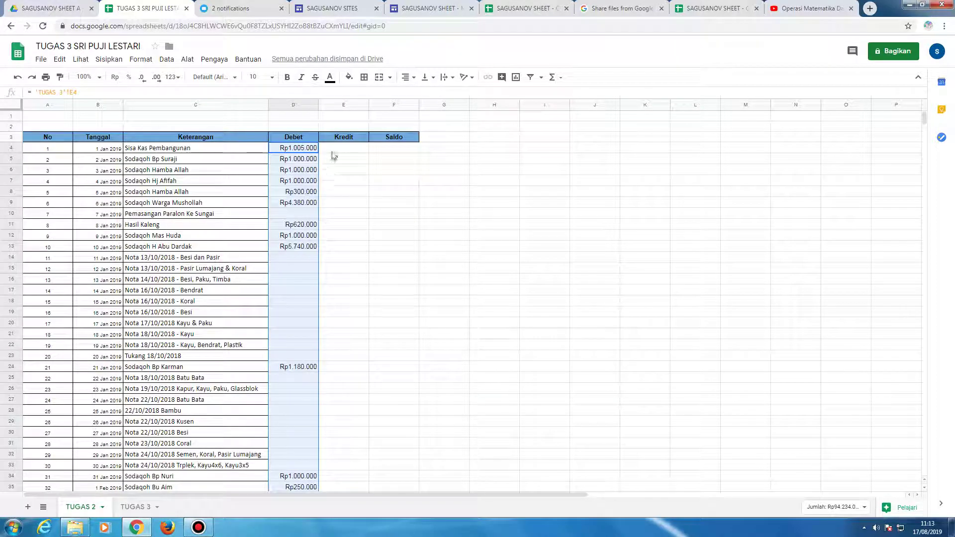
- Paste the D4 formula into Kredit cell E4 as formula only and fill it down, totalling Rp45.858.000
click(333, 149)
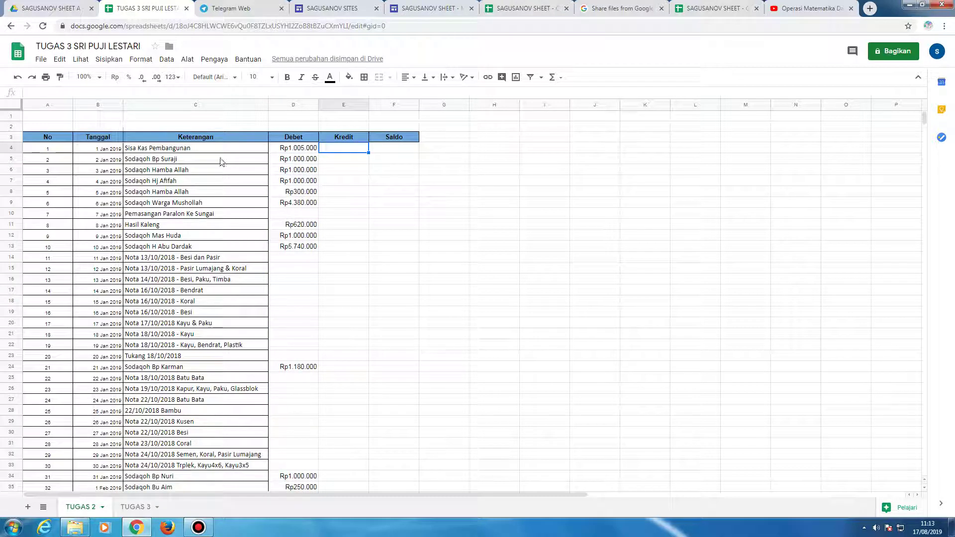
click(301, 152)
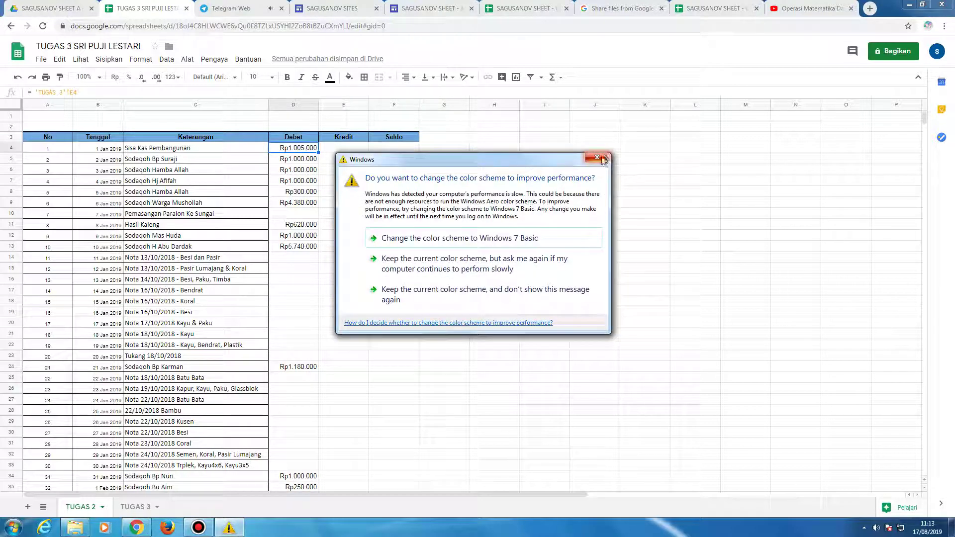
click(602, 159)
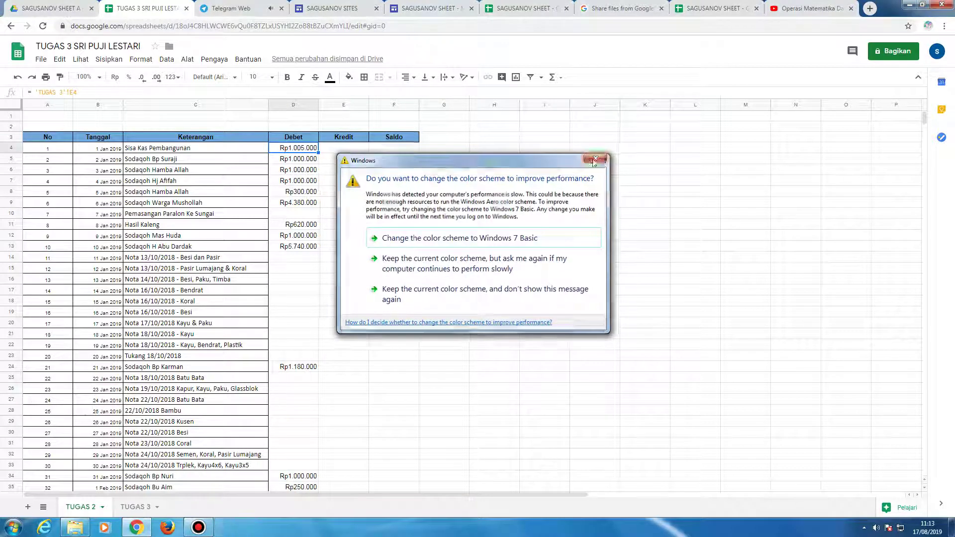
right_click(288, 150)
click(315, 176)
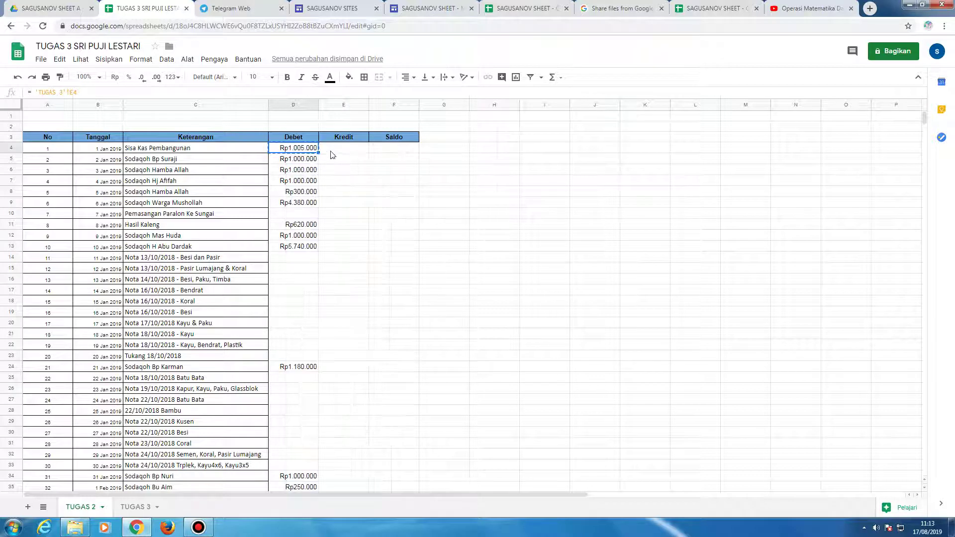
click(332, 152)
right_click(333, 152)
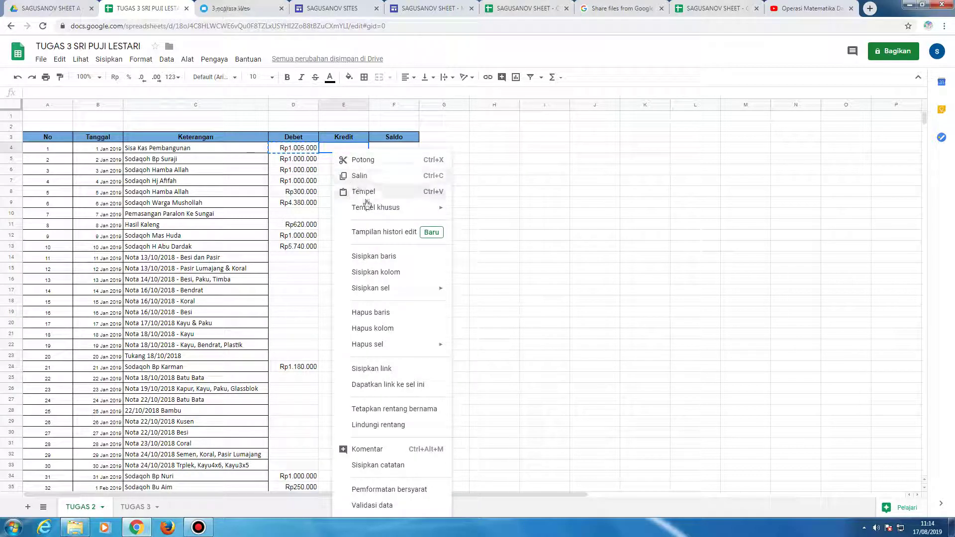
mouse_move(398, 208)
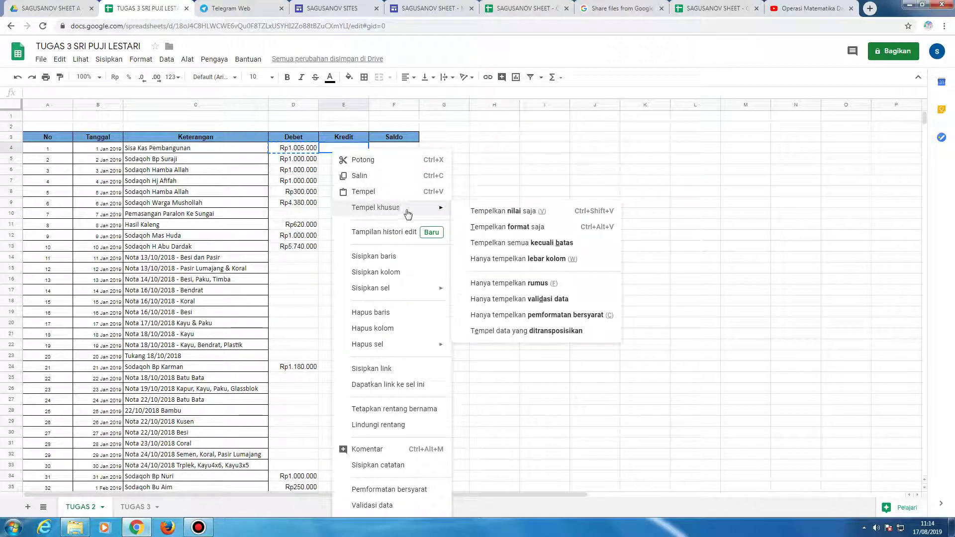
click(530, 284)
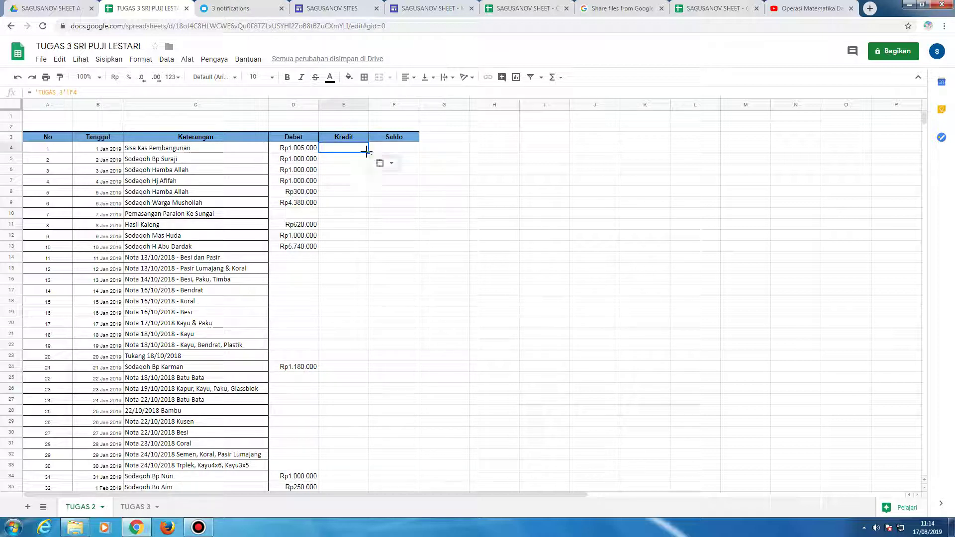
drag(369, 153, 366, 326)
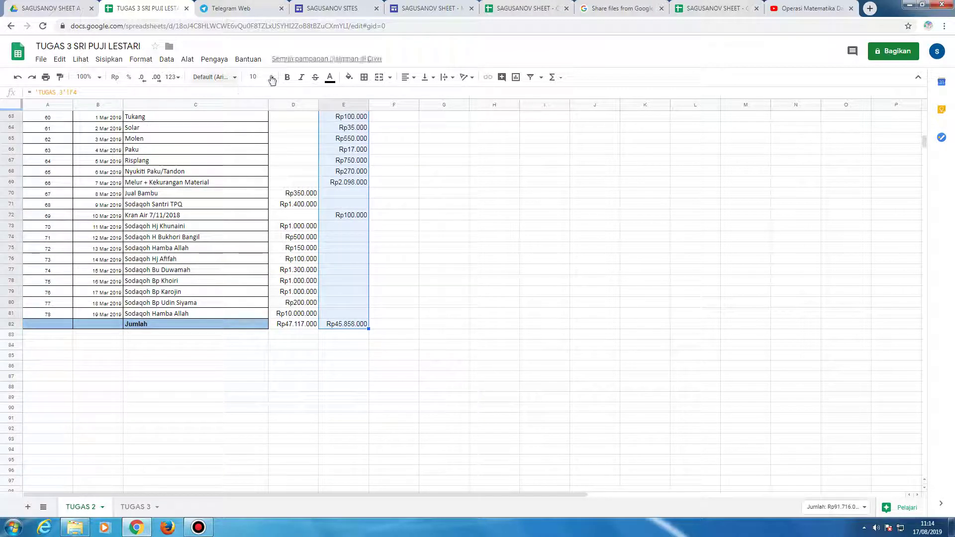
click(136, 508)
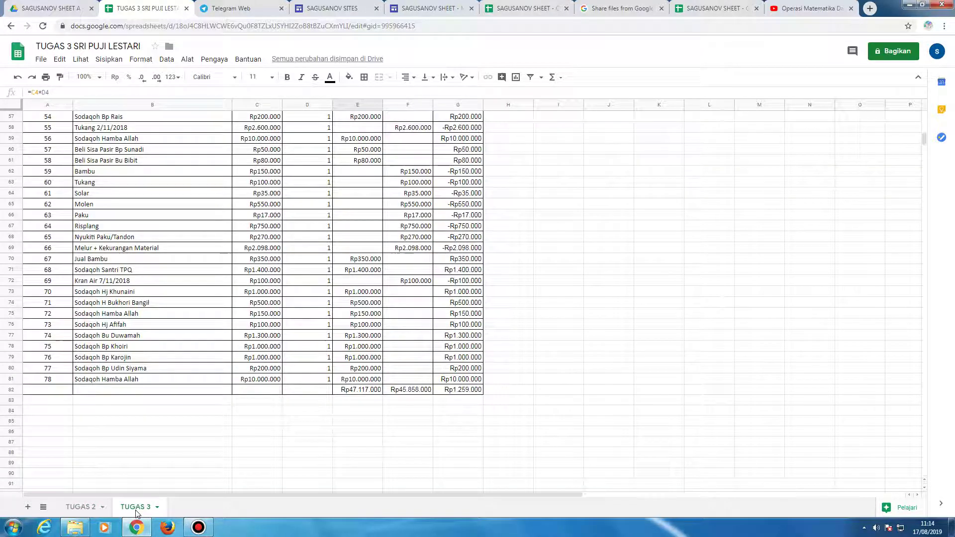
- Paste the D4 formula into Saldo cell F4 as formula only and fill down to a Rp1.259.000 total
click(85, 508)
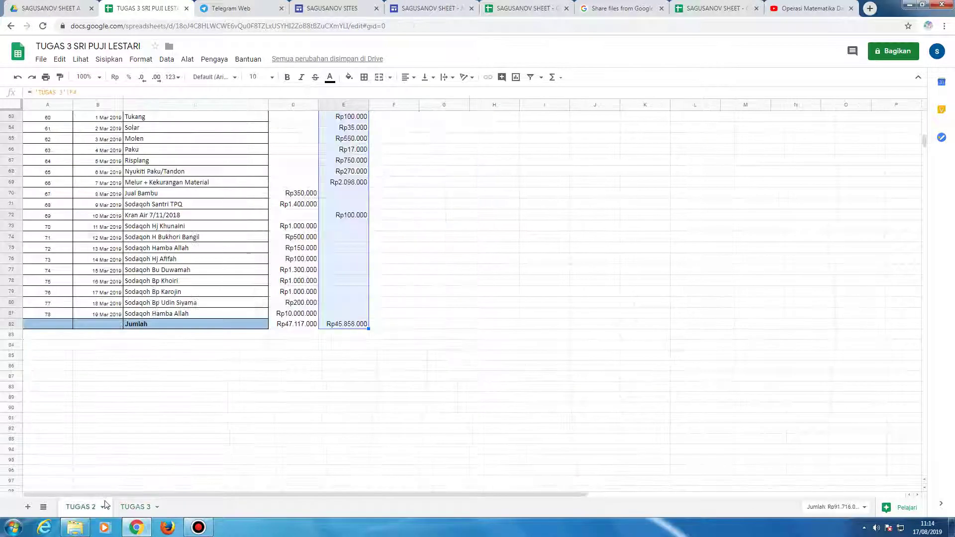
scroll(375, 345, up, 10)
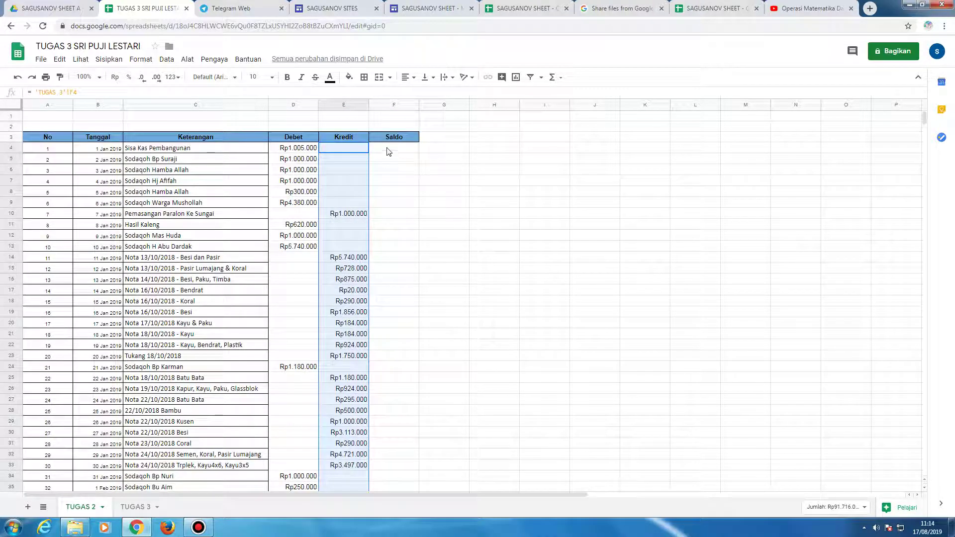
click(388, 151)
click(303, 150)
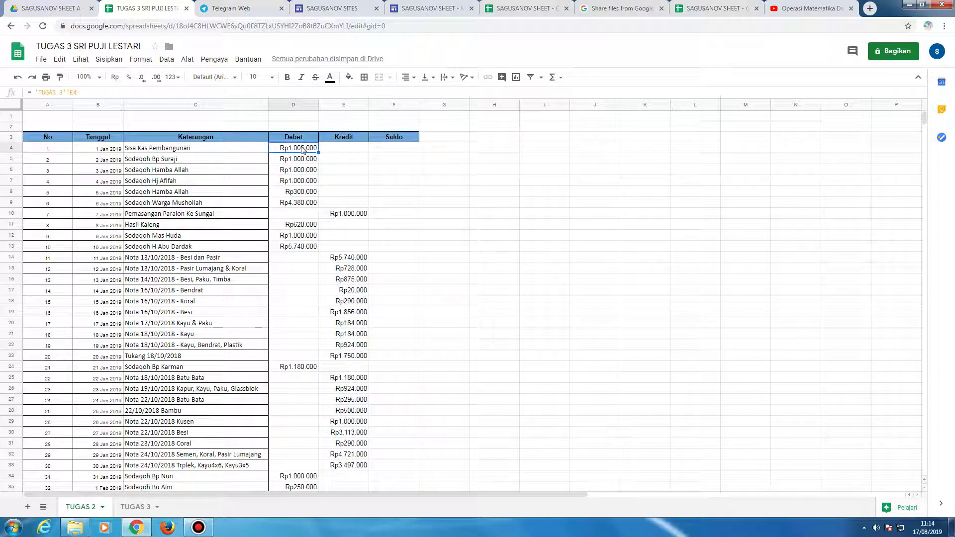
right_click(302, 149)
click(329, 173)
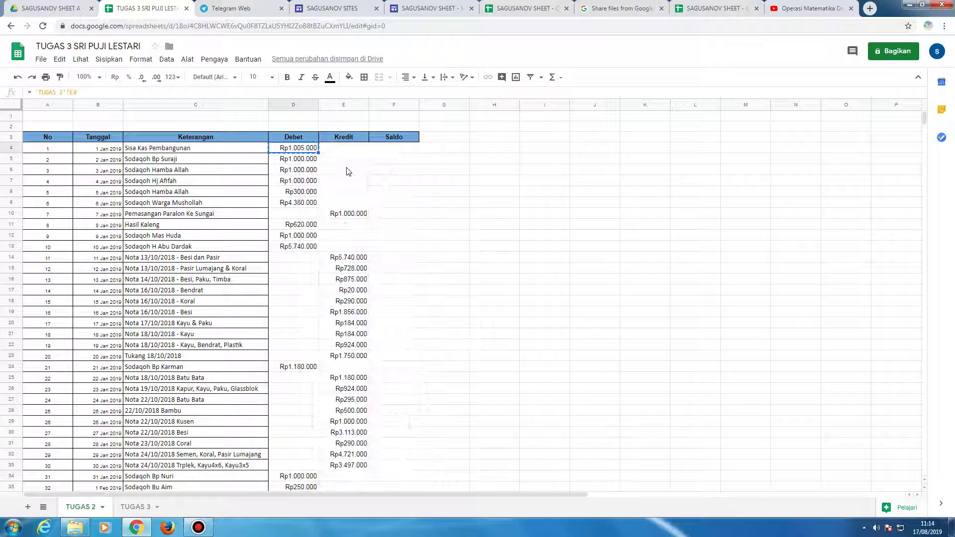
click(392, 152)
right_click(391, 152)
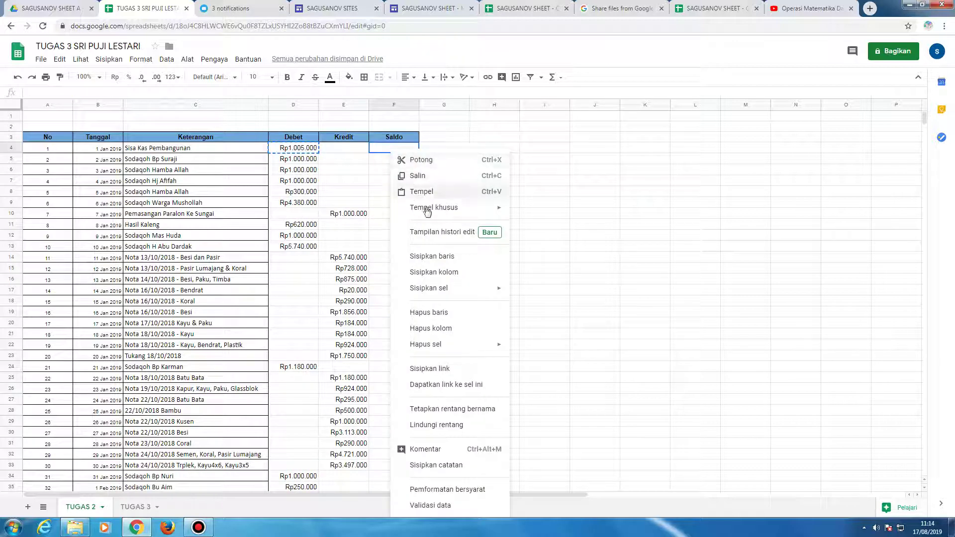
mouse_move(437, 207)
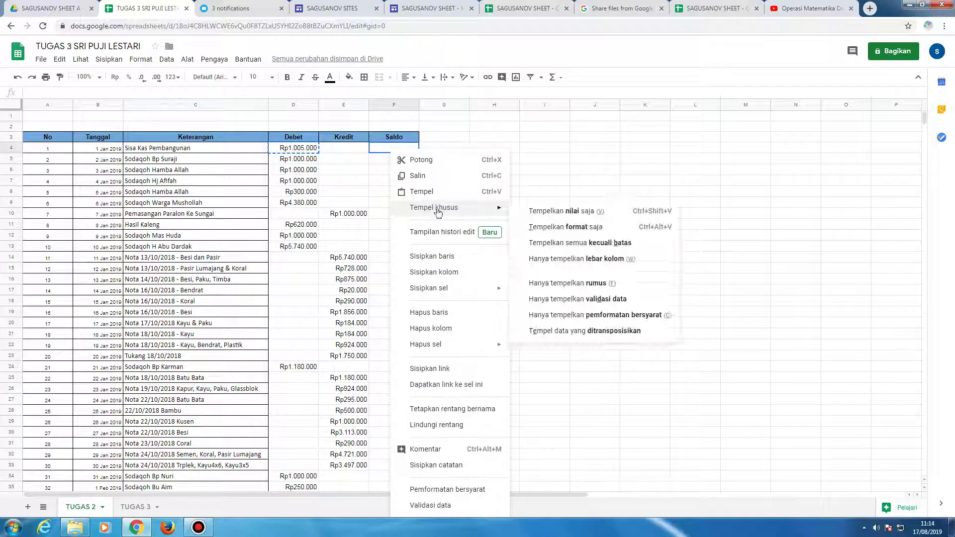
click(583, 284)
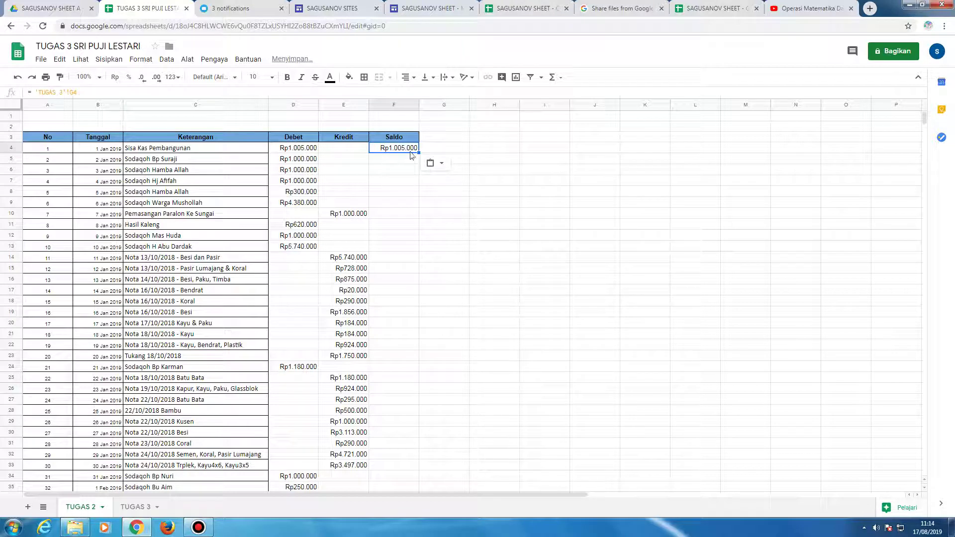
drag(419, 153, 404, 396)
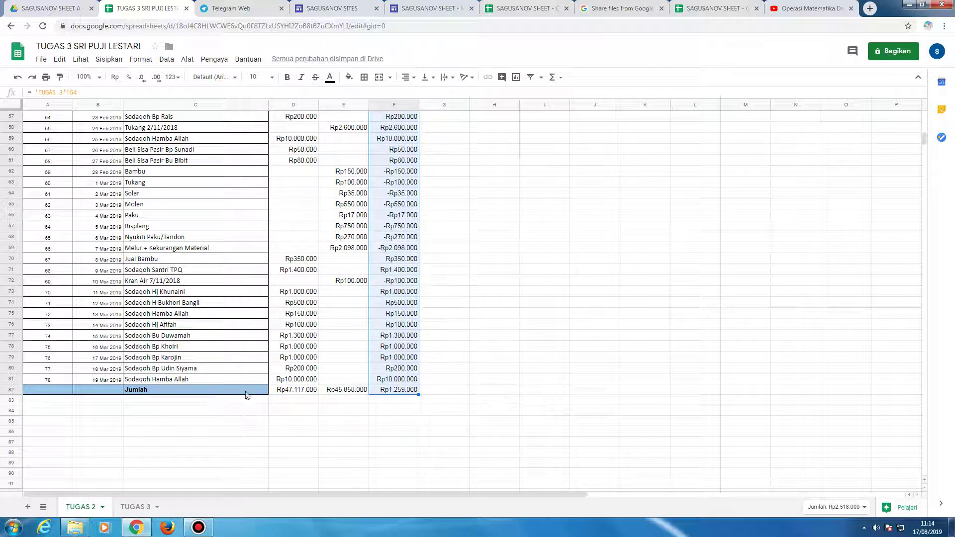
click(277, 393)
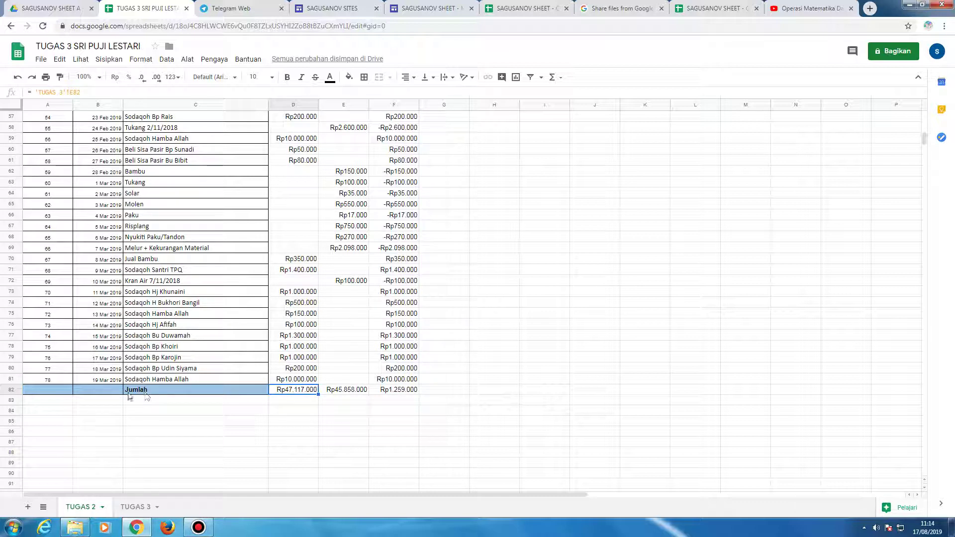
- Put borders on every Debet, Kredit and Saldo cell from row 4 down
click(100, 390)
right_click(100, 396)
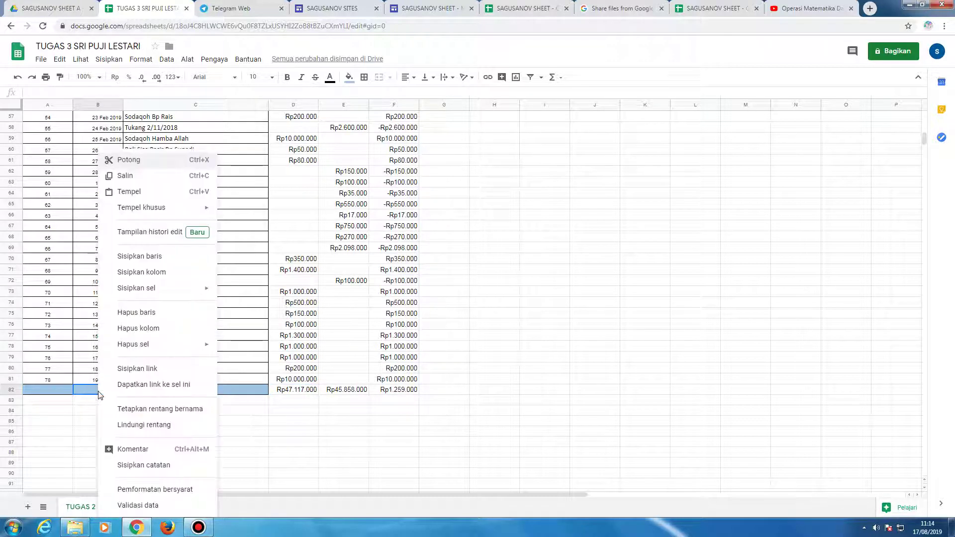
click(280, 393)
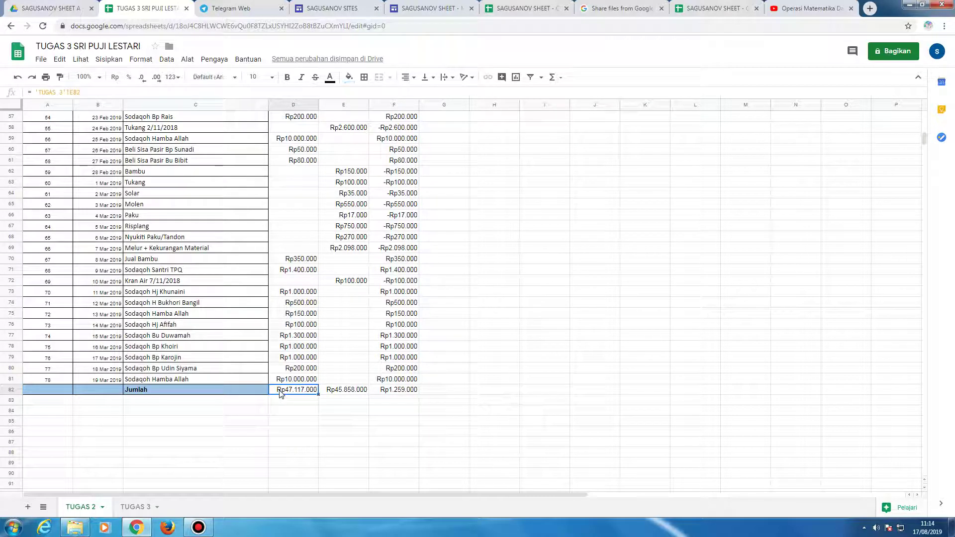
scroll(307, 374, up, 15)
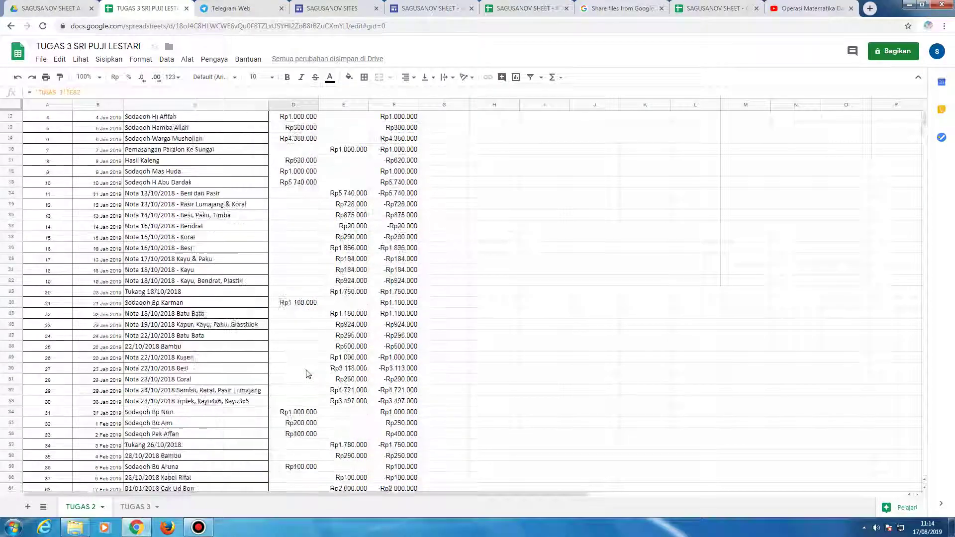
drag(277, 150, 413, 369)
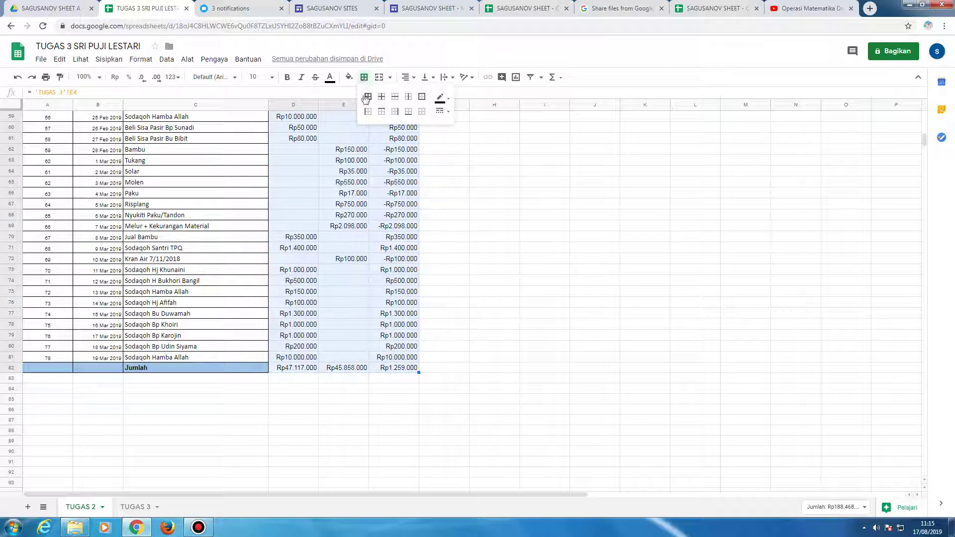
click(368, 97)
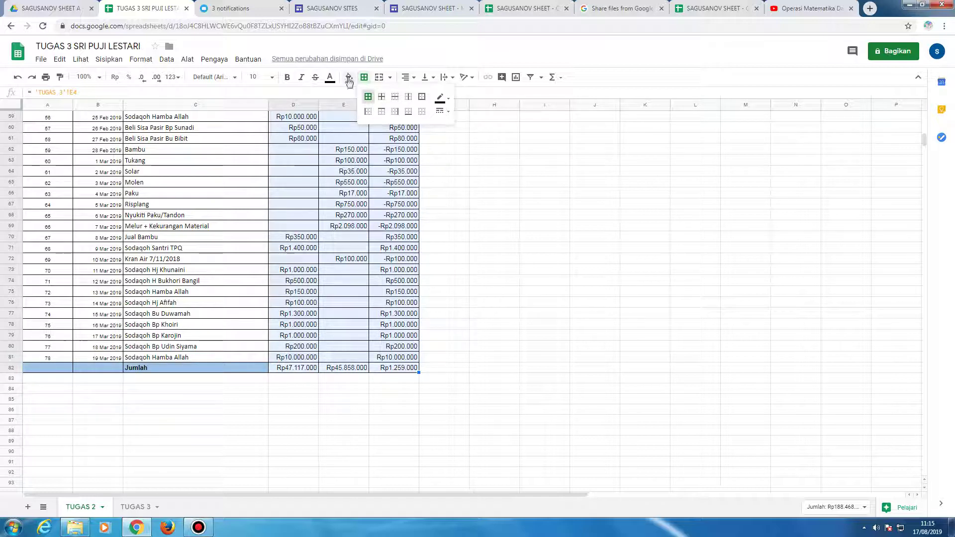
- Shade the three Jumlah totals in D82:F82 light blue
click(298, 371)
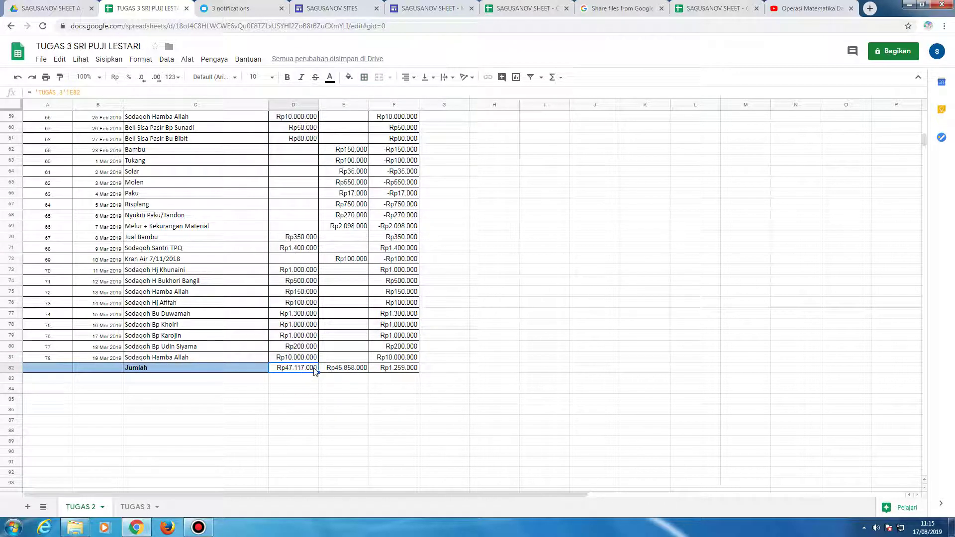
drag(316, 372, 403, 373)
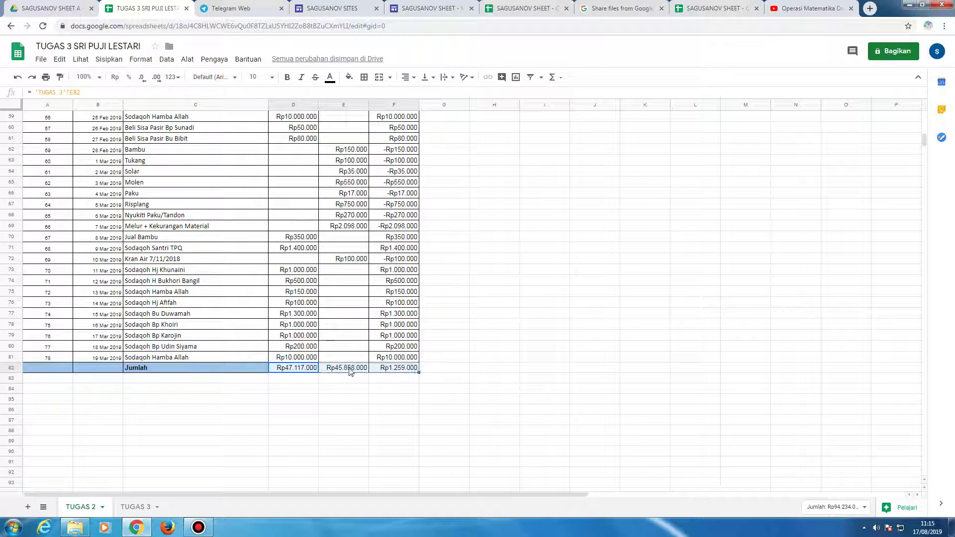
click(349, 77)
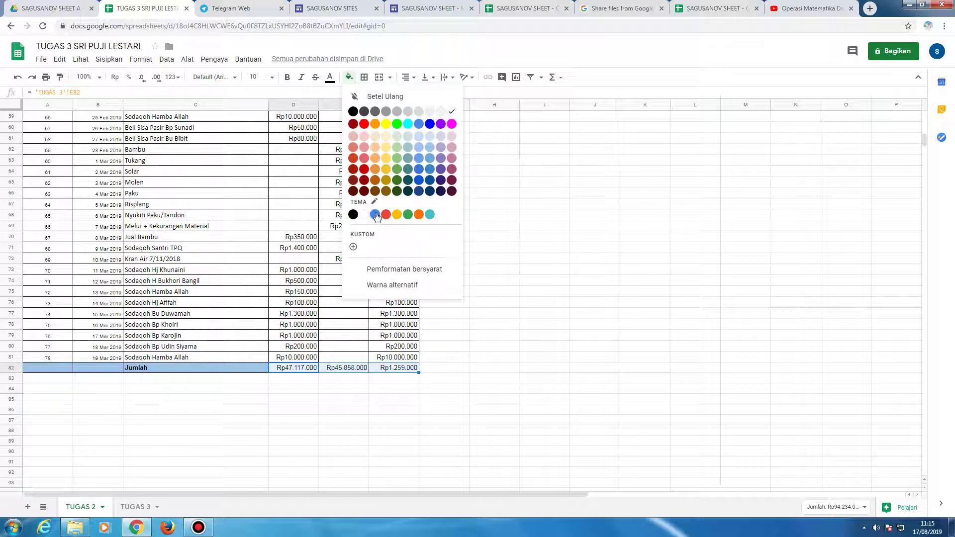
click(430, 160)
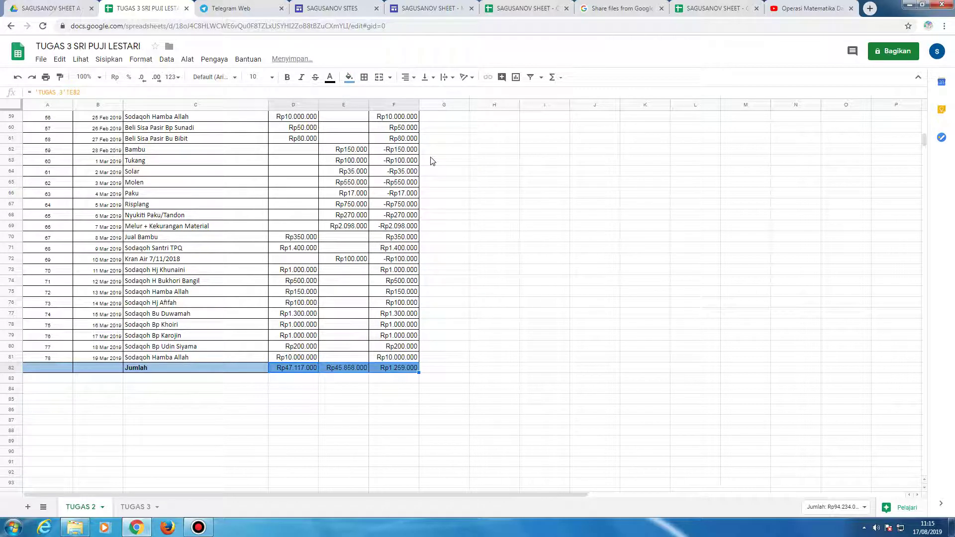
click(349, 77)
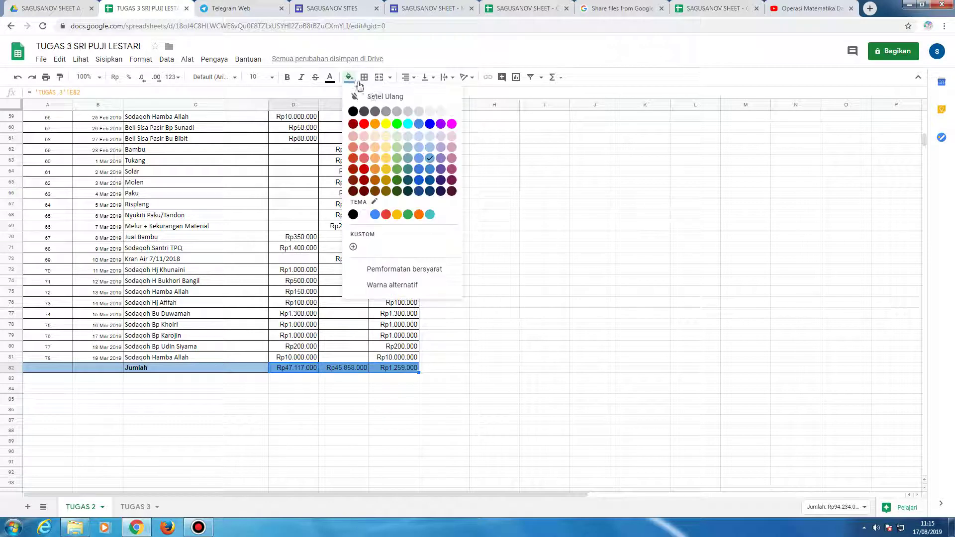
click(430, 148)
click(477, 216)
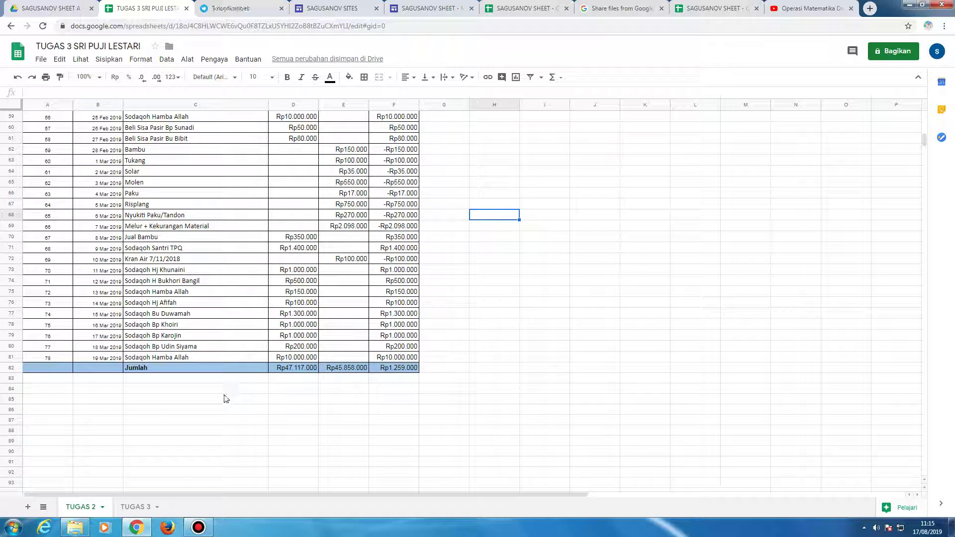
scroll(199, 481, up, 13)
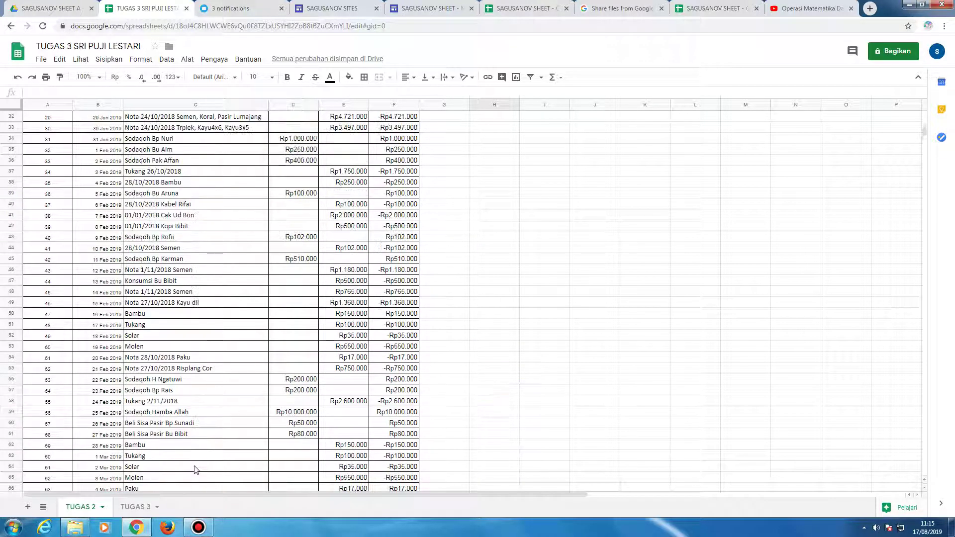
scroll(194, 470, up, 6)
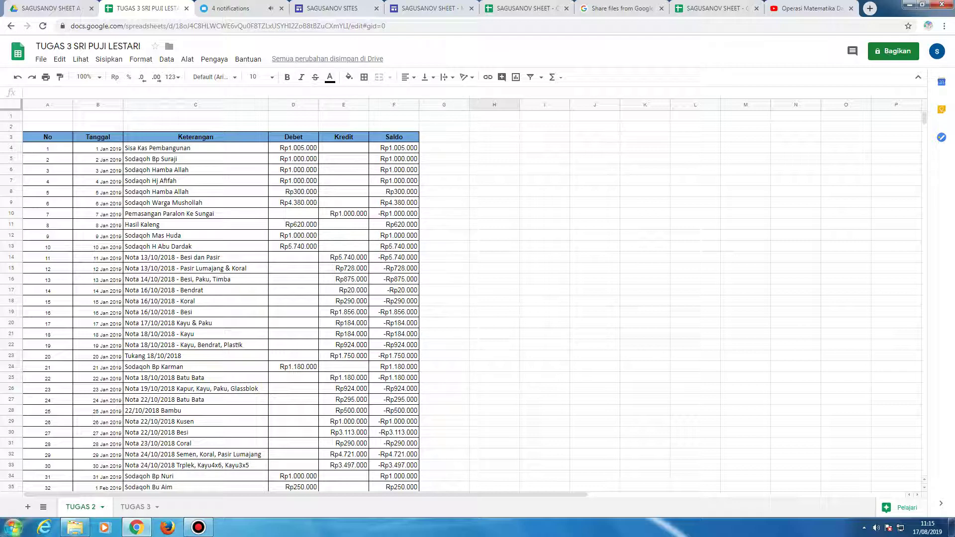
click(199, 527)
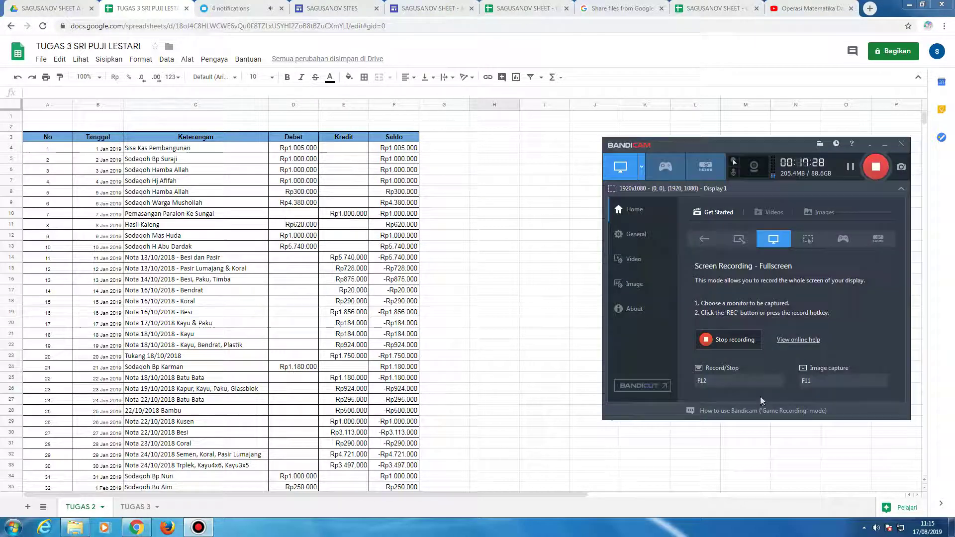